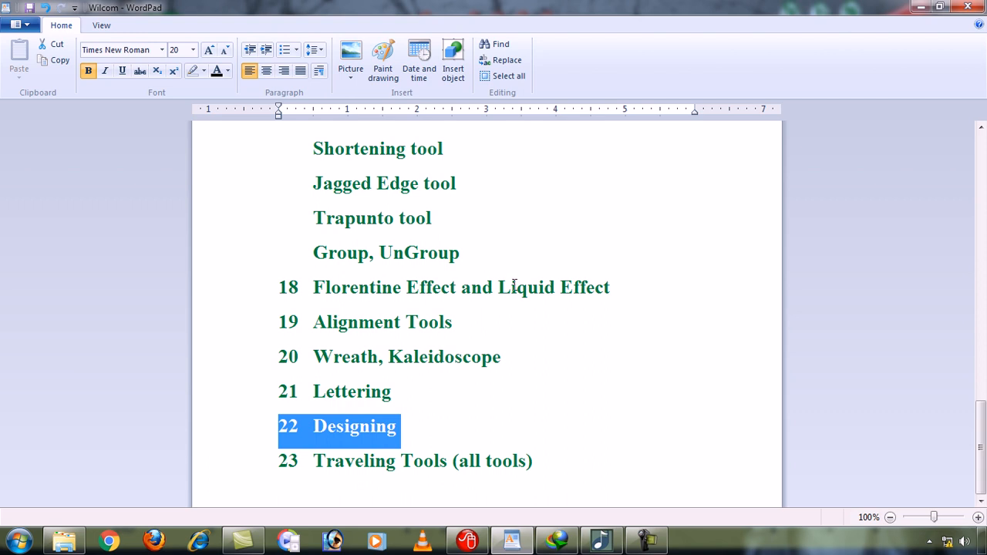
- Review the lesson list entries 21 Lettering, 22 Designing and 23 Traveling Tools
scroll(982, 389, "up", 1)
left_click_drag(983, 389, 984, 432)
left_click(226, 400)
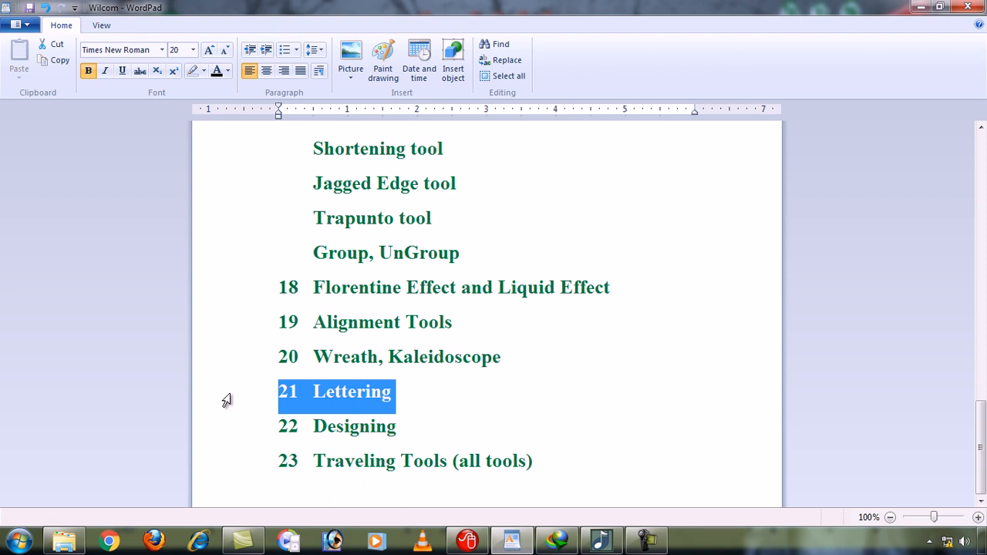
left_click(218, 434)
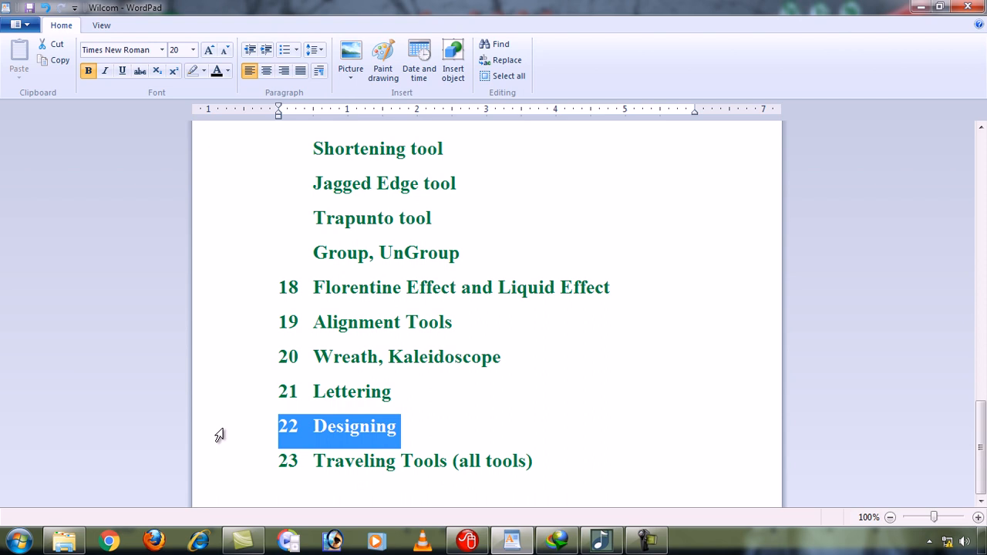
left_click(215, 467)
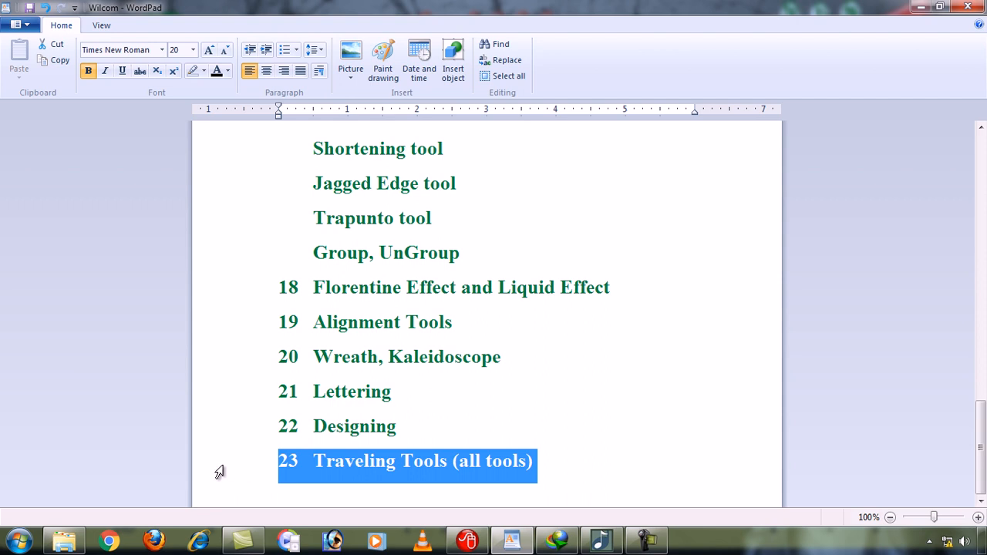
left_click(354, 487)
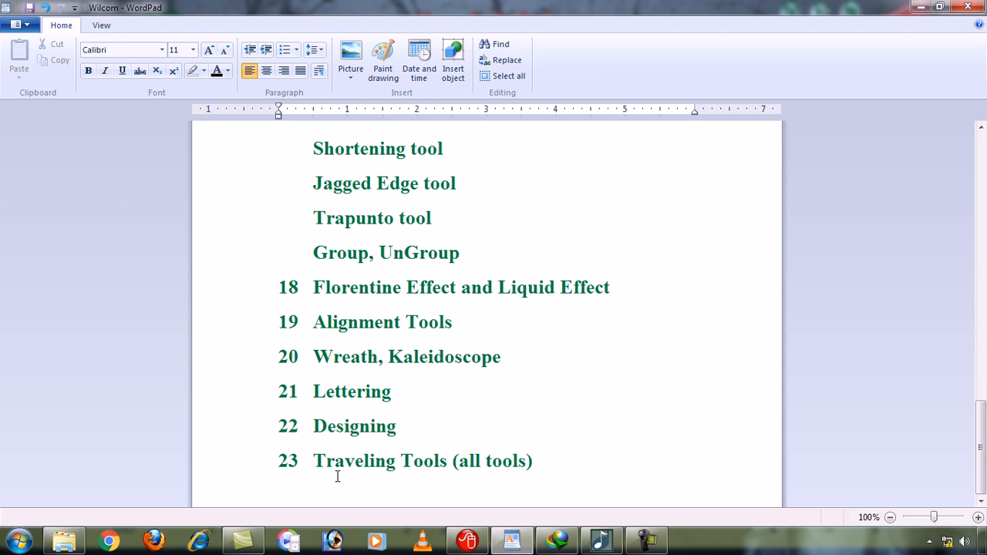
left_click(20, 25)
left_click(38, 115)
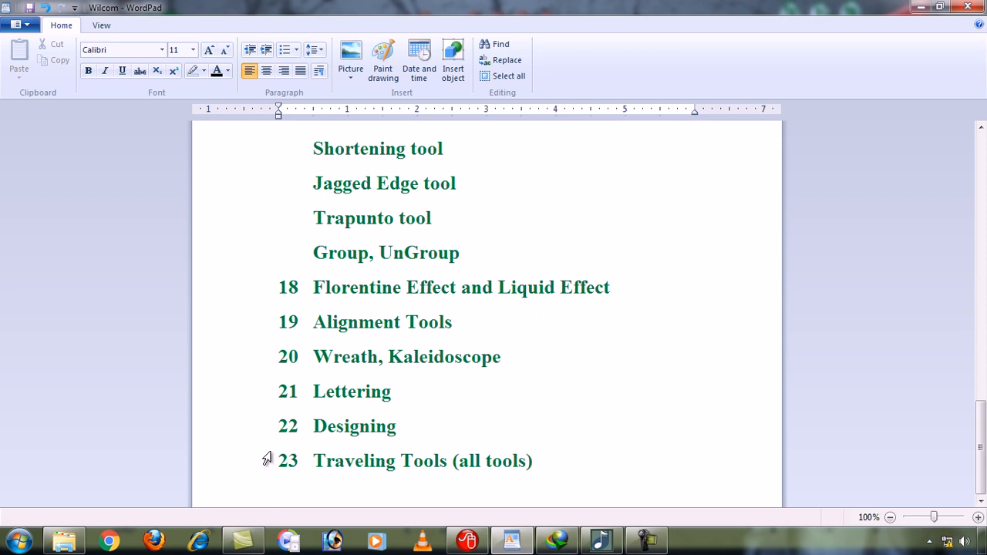
left_click(232, 397)
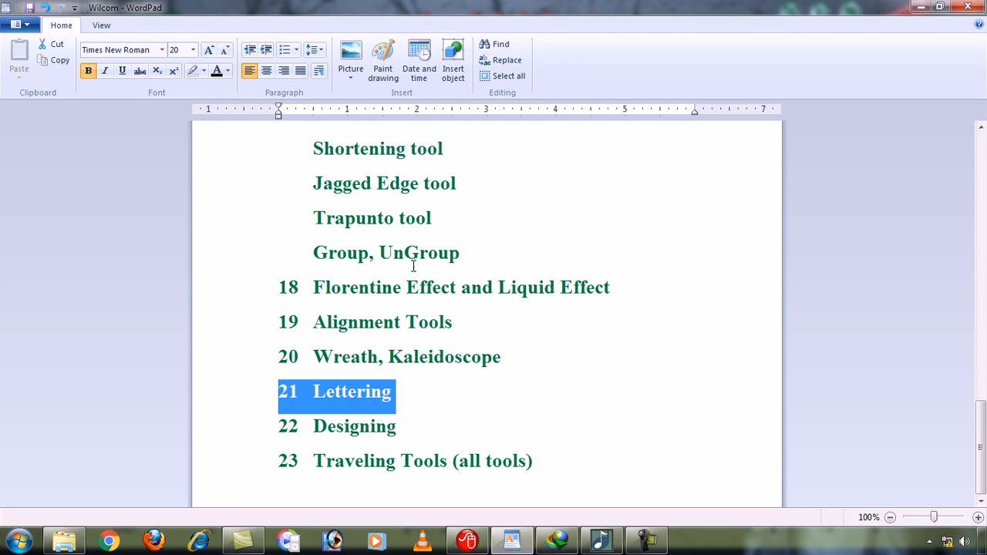
- Minimize the lesson list and switch to Wilcom ES-65 Designer
left_click(920, 6)
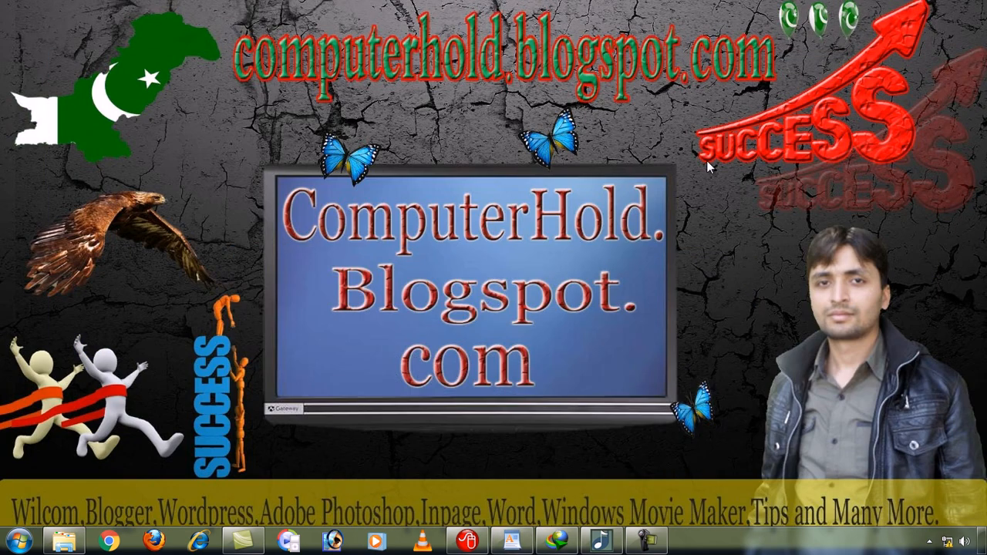
left_click(468, 539)
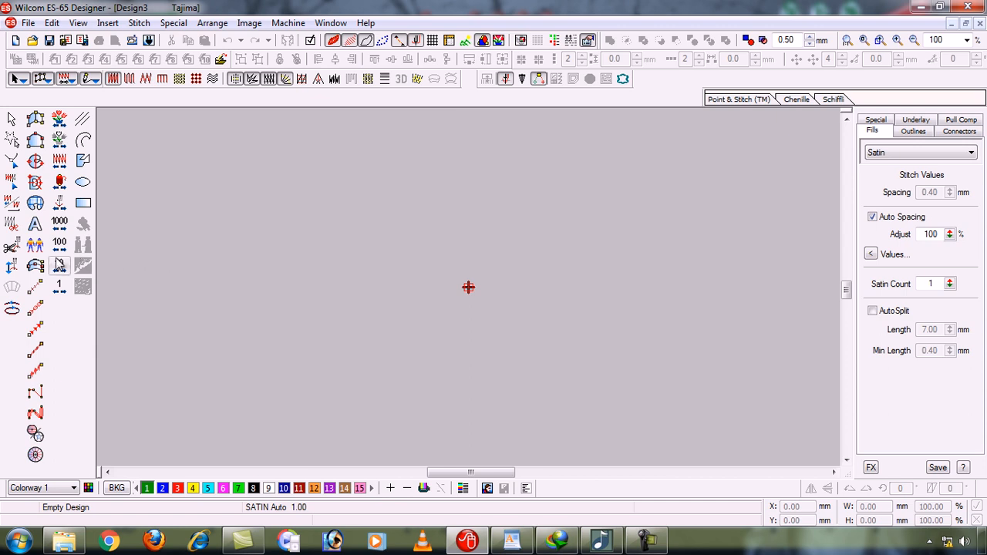
- Place the person's first name in capitals as a single lettering object across the middle of the empty design
left_click(35, 223)
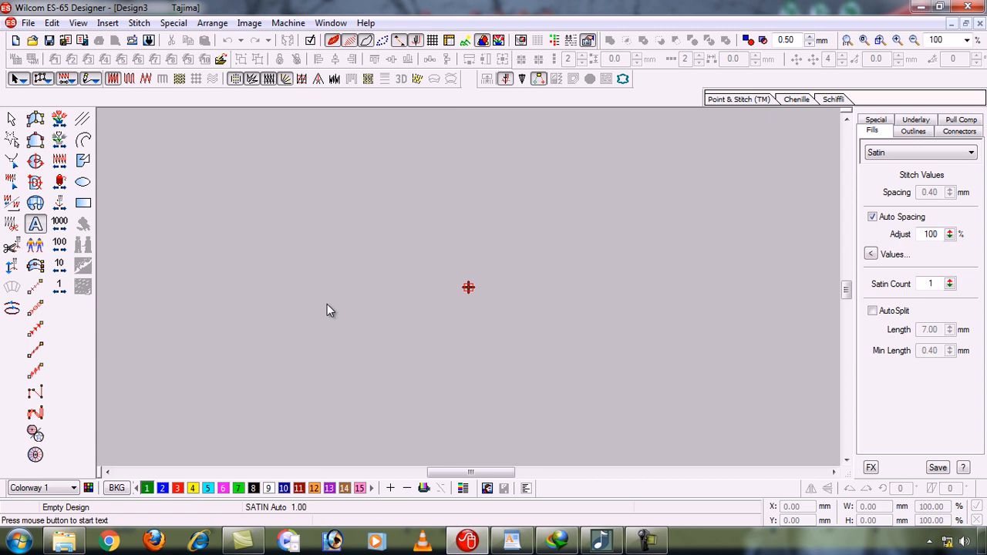
left_click(352, 303)
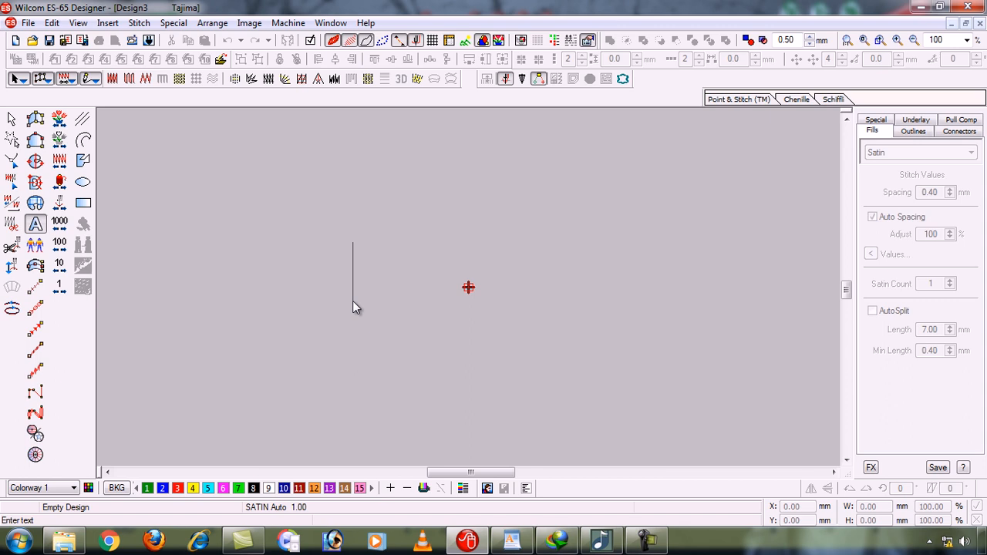
type("ZAHID")
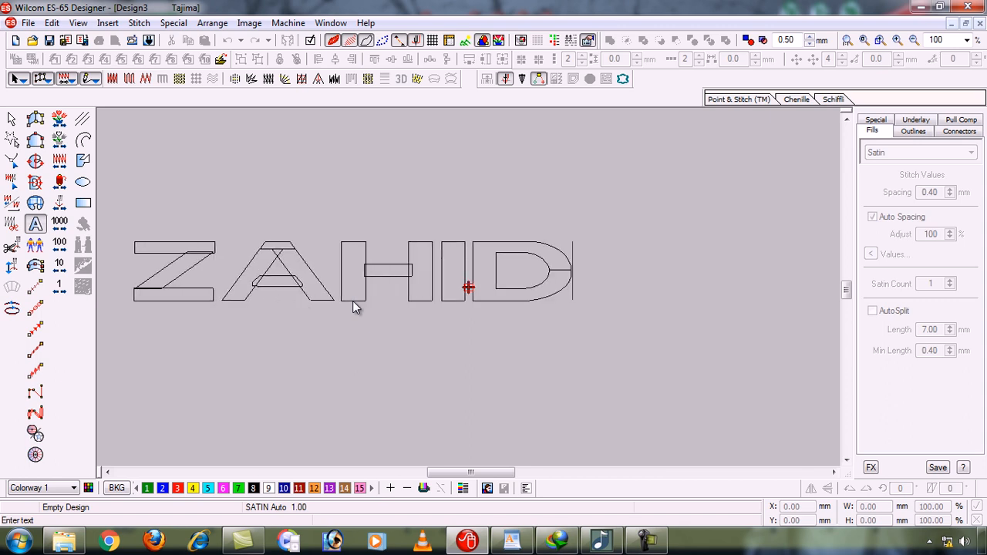
key("Return")
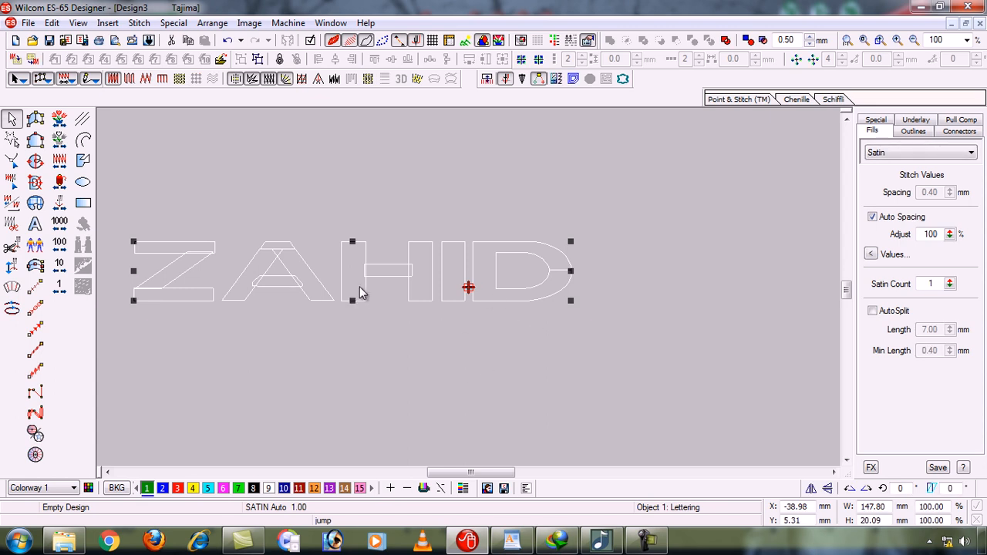
key("0")
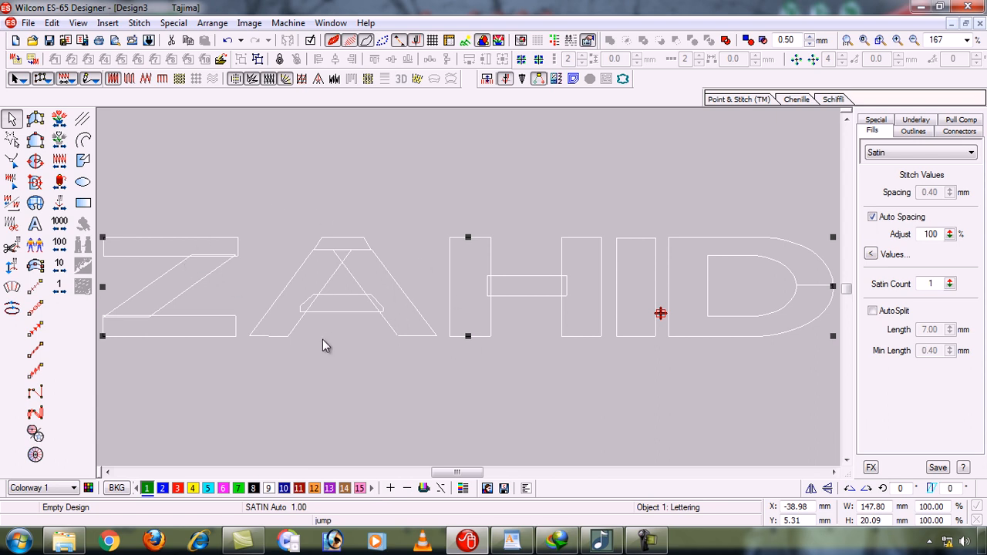
- Delete the whole-name lettering object from the design
left_click(277, 375)
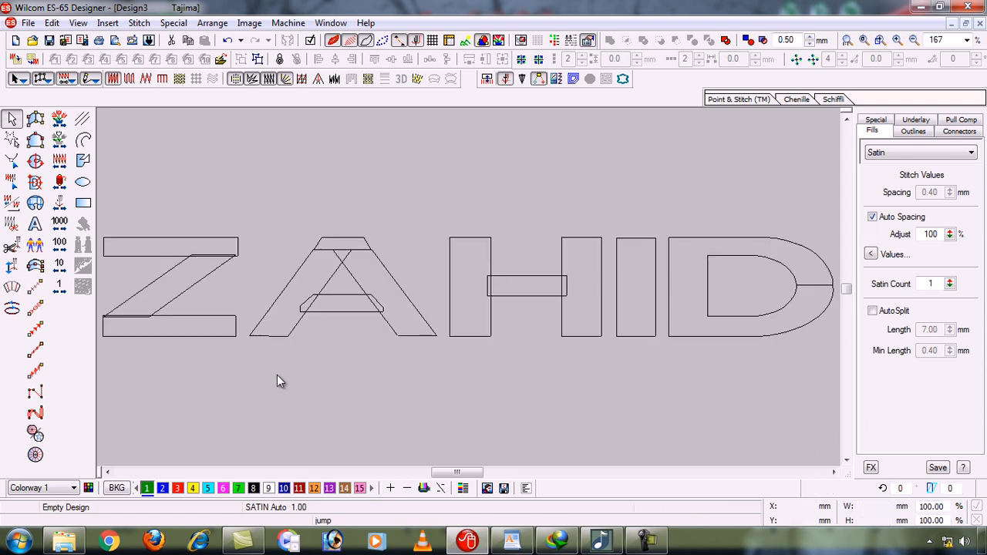
left_click(219, 316)
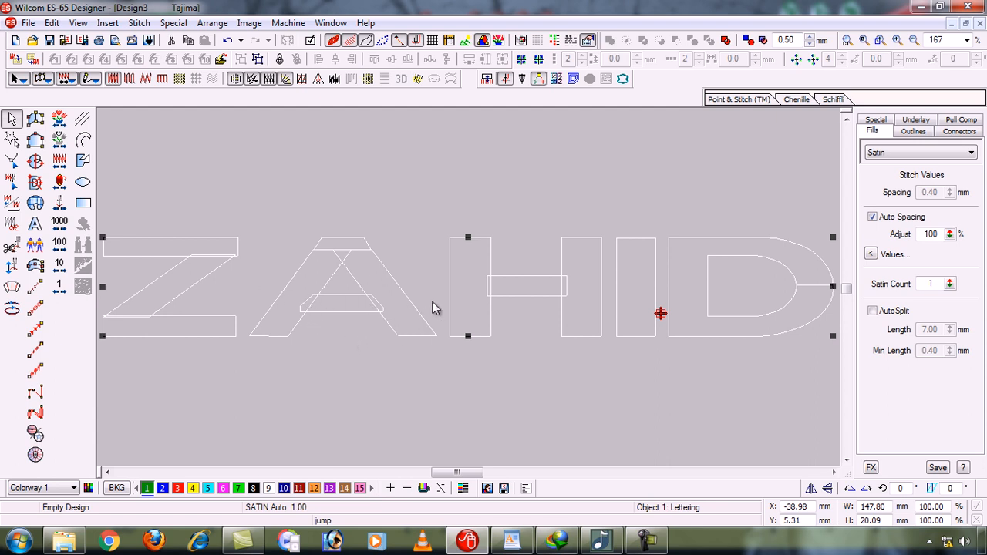
key("Delete")
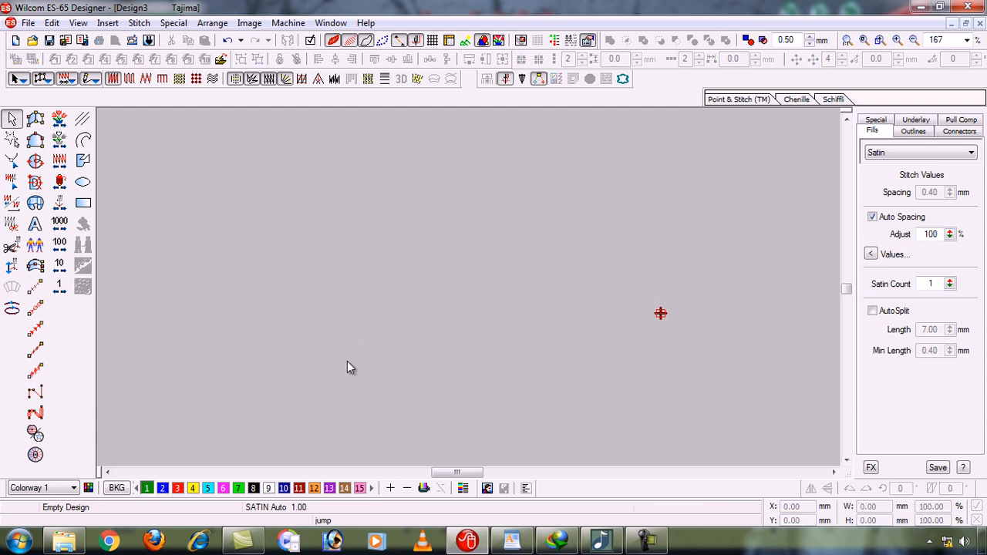
key("shift+z")
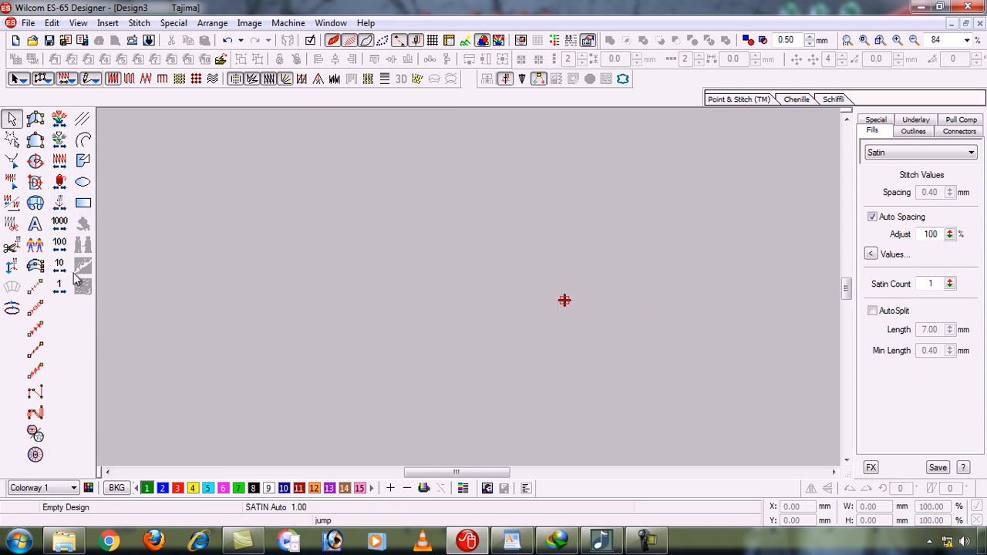
- Draw a long straight horizontal vector line below the design centre as a baseline for the letters
left_click(84, 140)
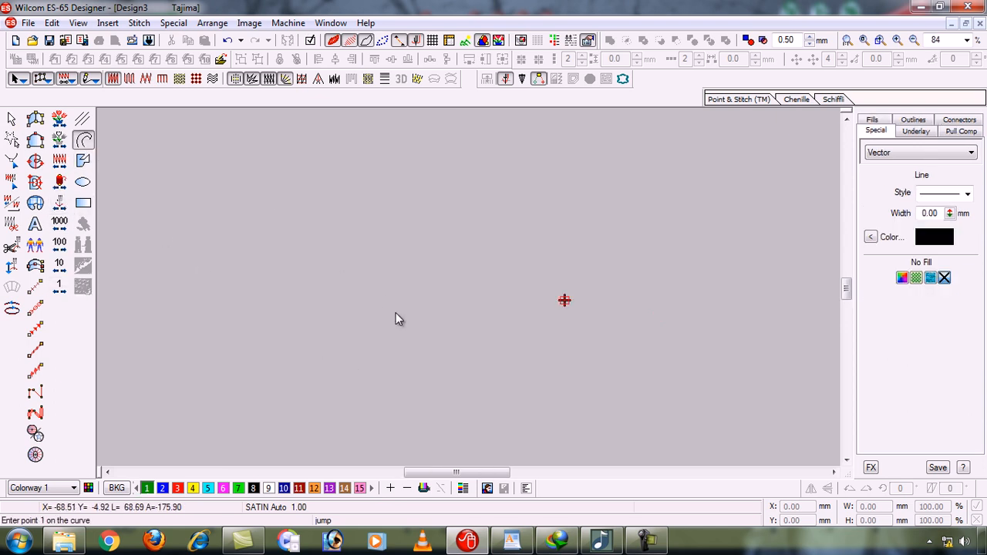
left_click(203, 376)
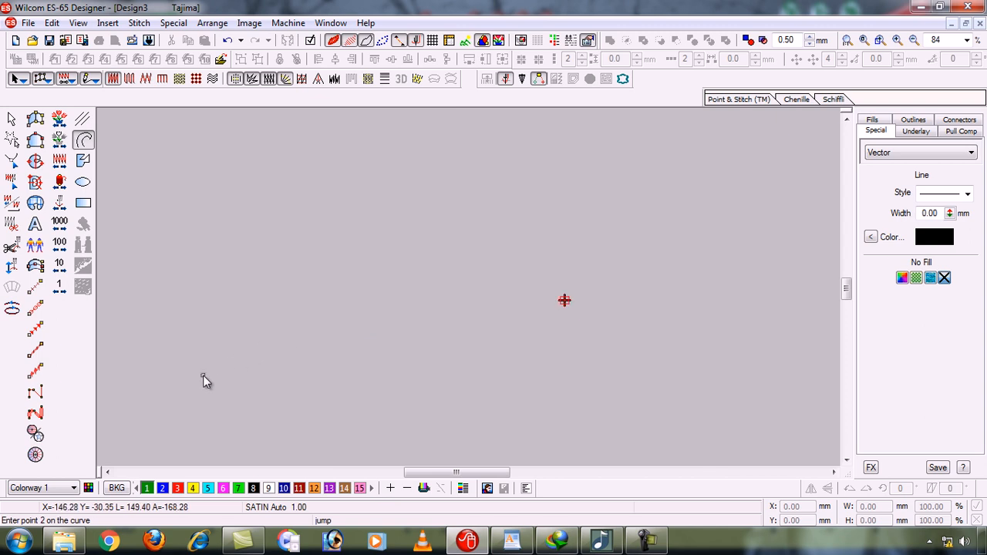
left_click(718, 375)
key("Return")
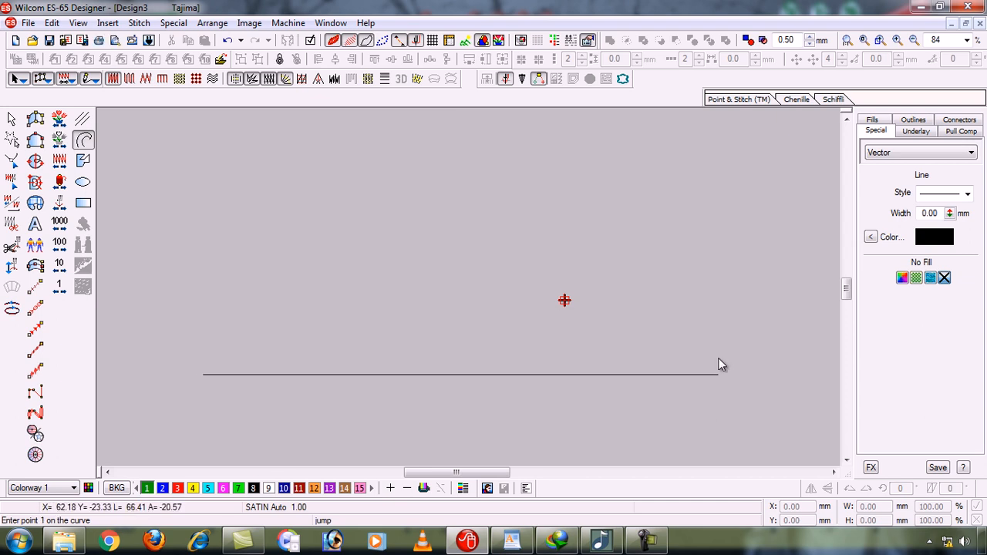
- Place the letter Z as its own lettering object at the left end of the baseline
key("b")
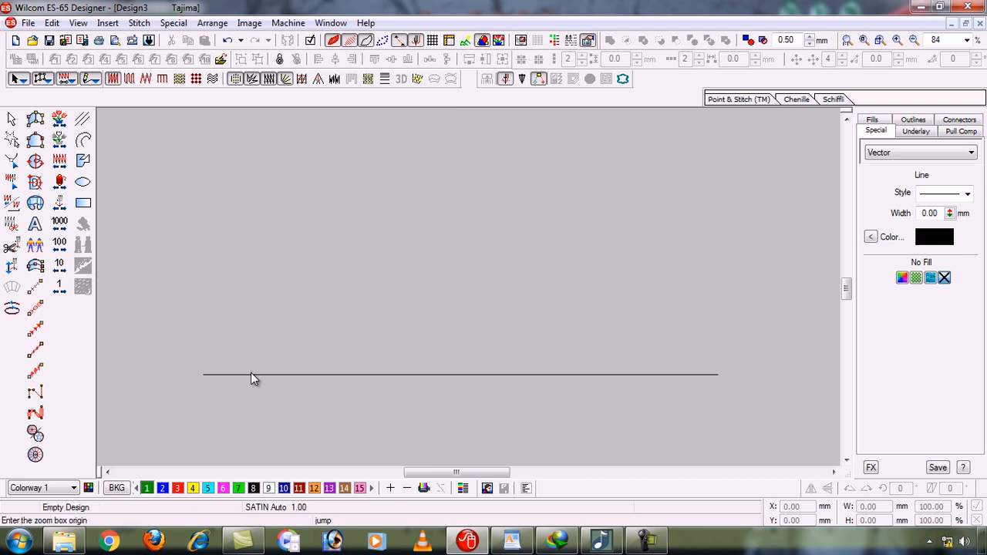
left_click(334, 406)
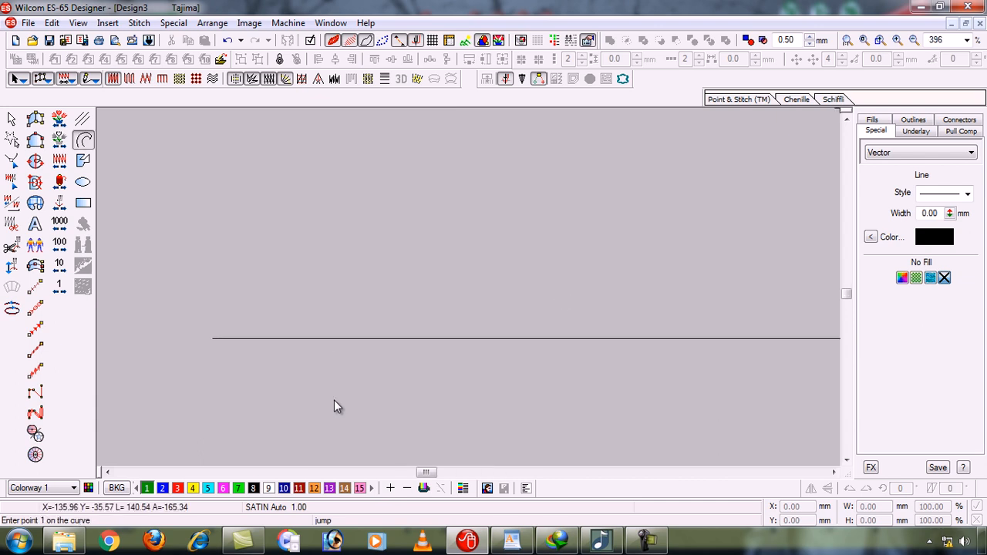
left_click(36, 224)
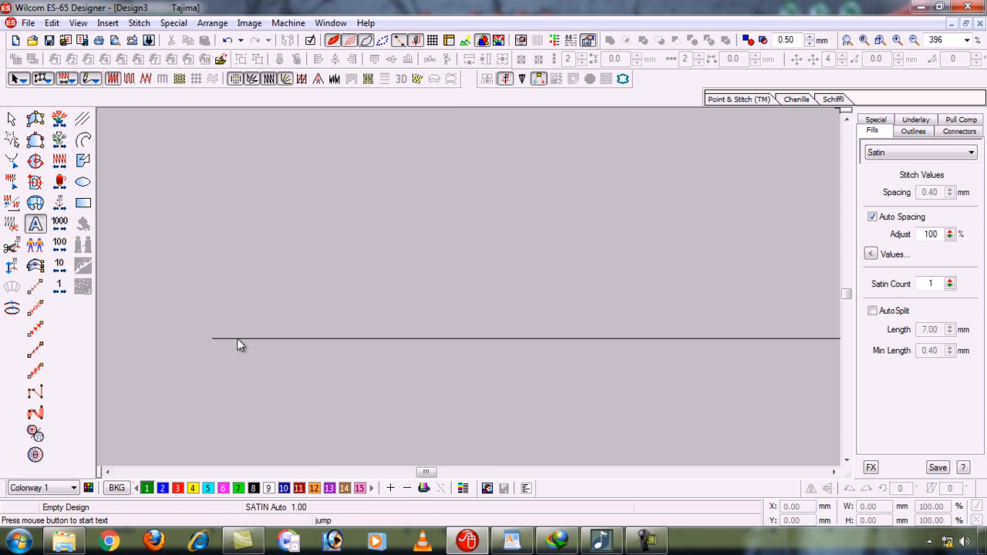
left_click(237, 340)
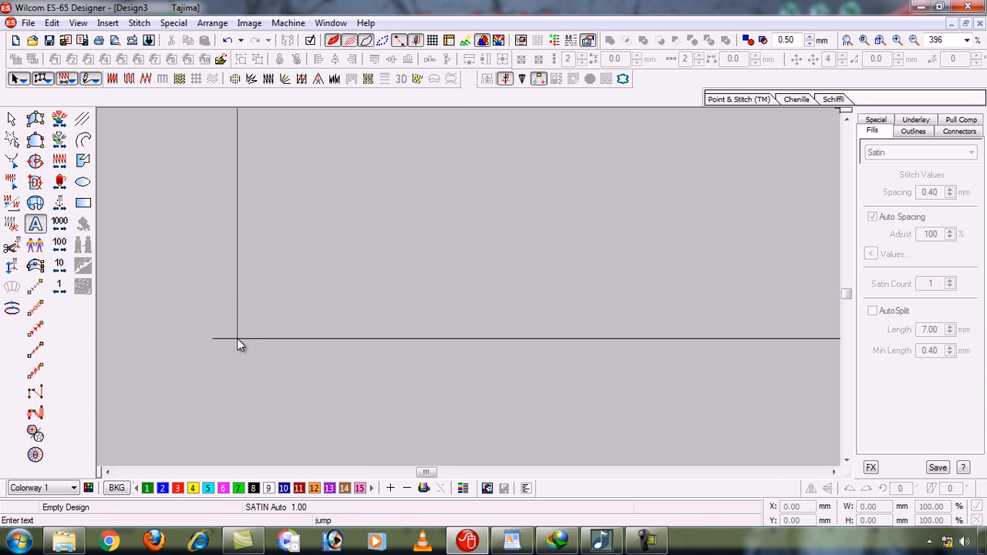
type("Z")
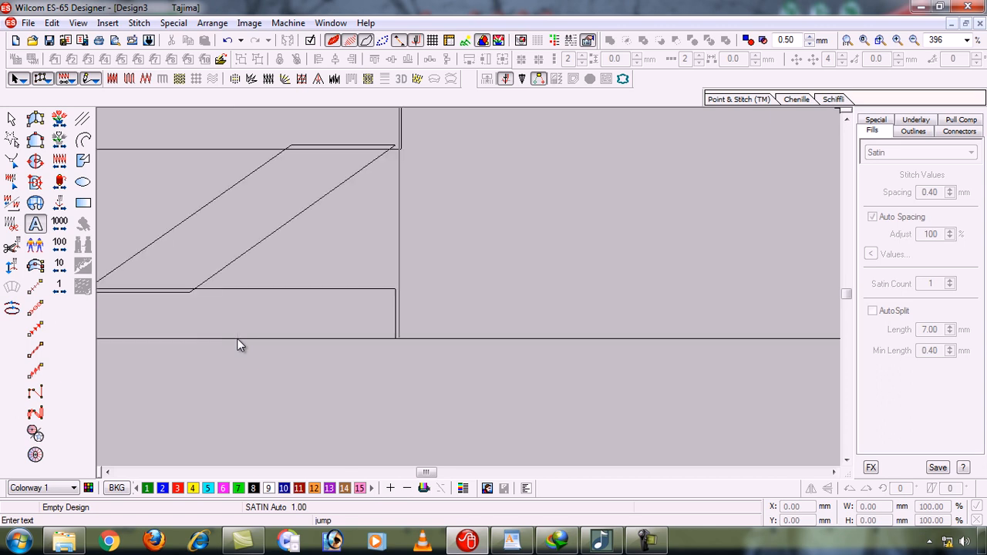
key("Return")
key("0")
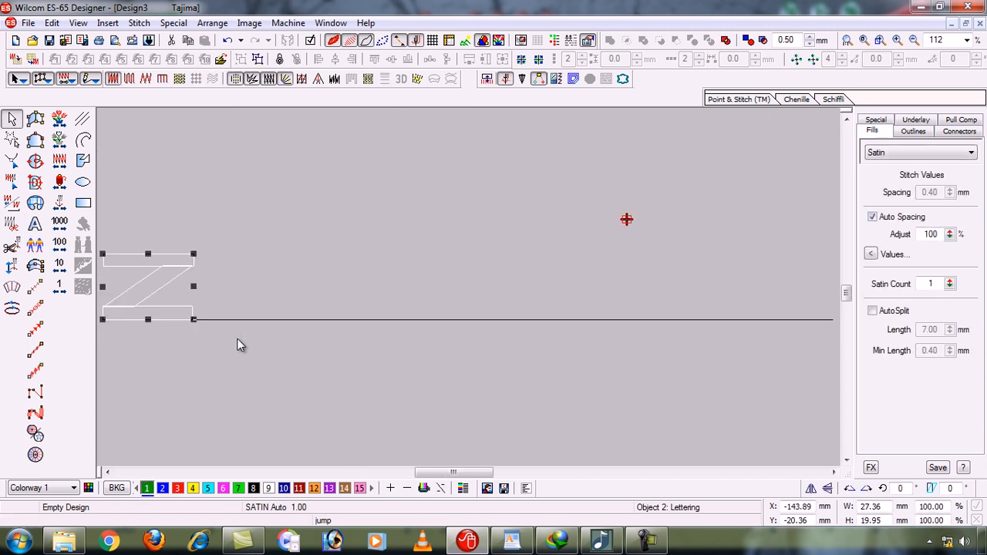
- Place the letter A as a separate lettering object on the baseline, just right of the Z
key("b")
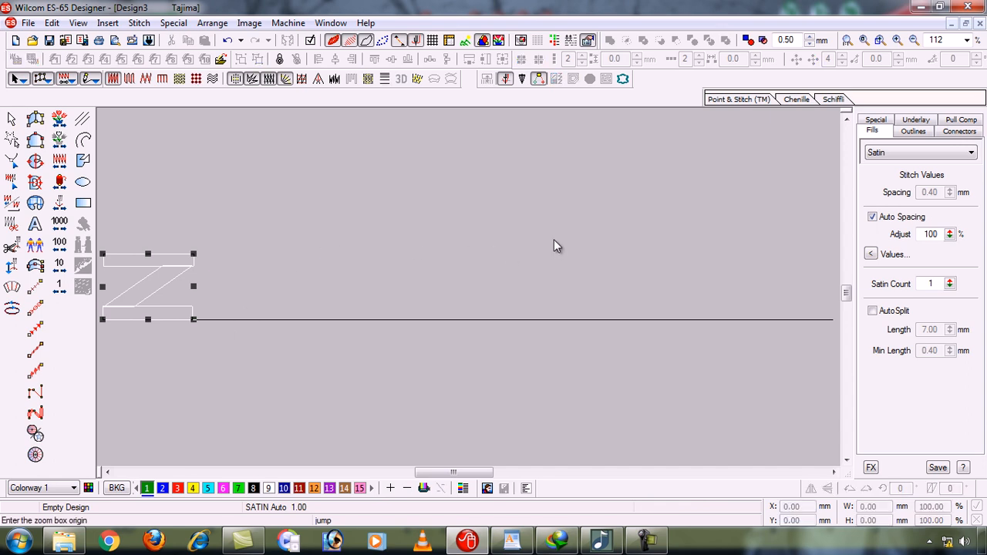
left_click(727, 200)
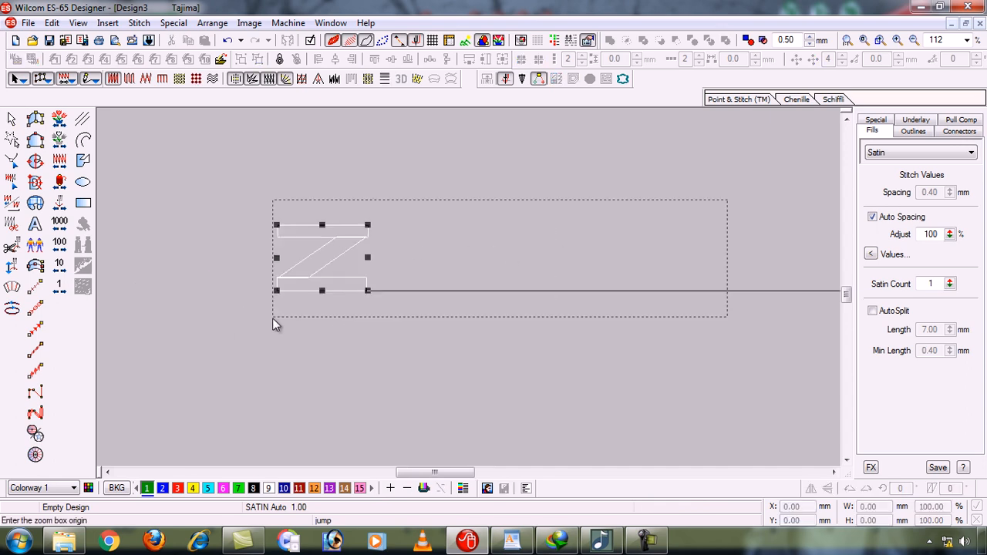
left_click(209, 316)
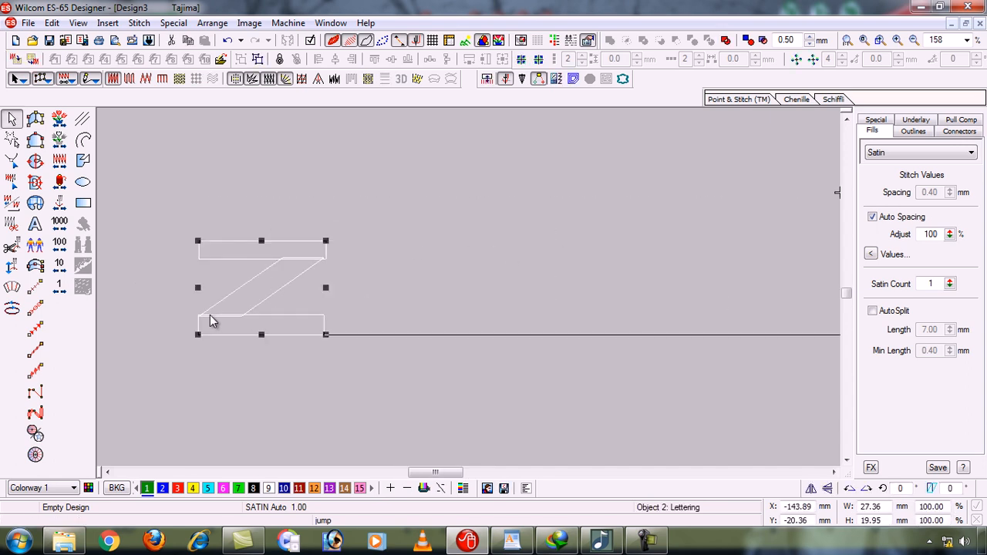
left_click(105, 262)
left_click(35, 223)
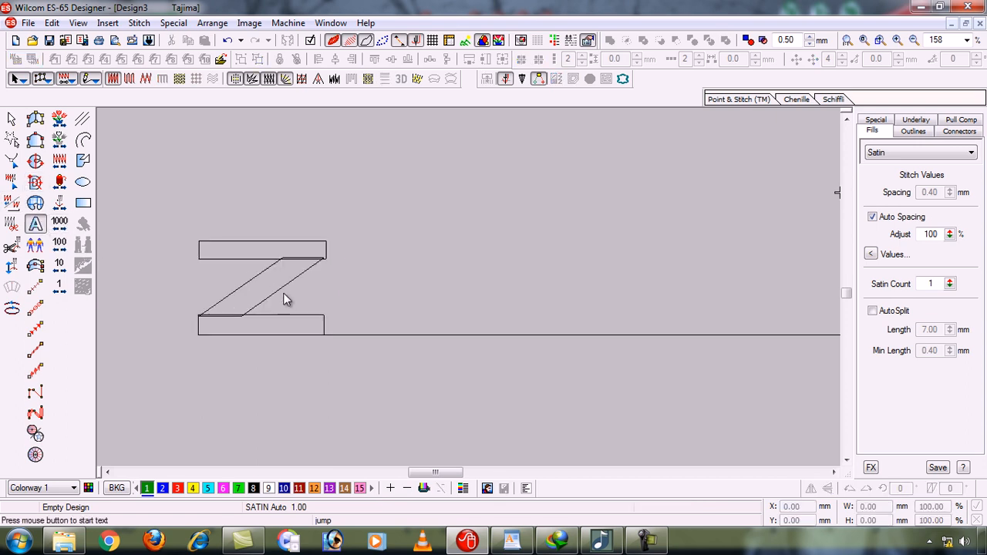
left_click(370, 342)
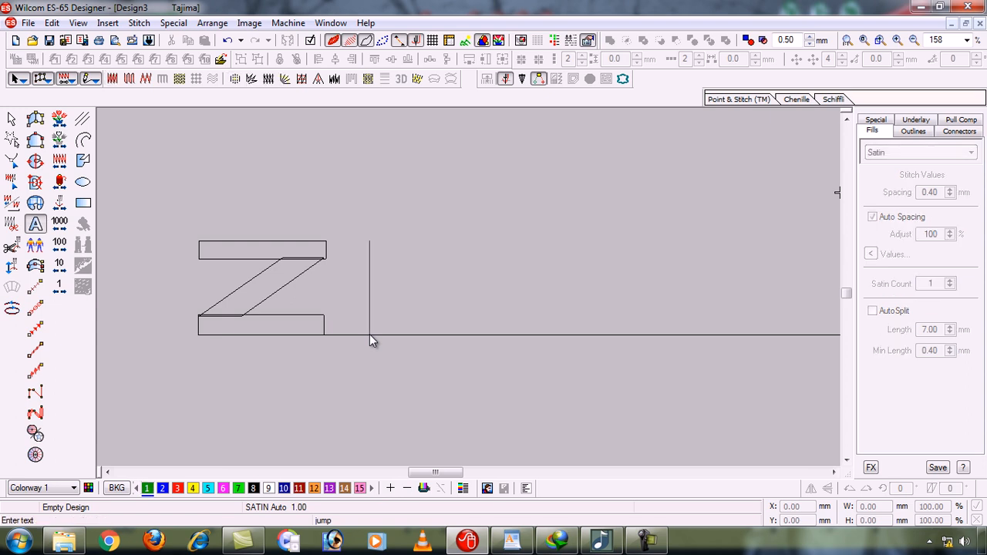
type("A")
key("Return")
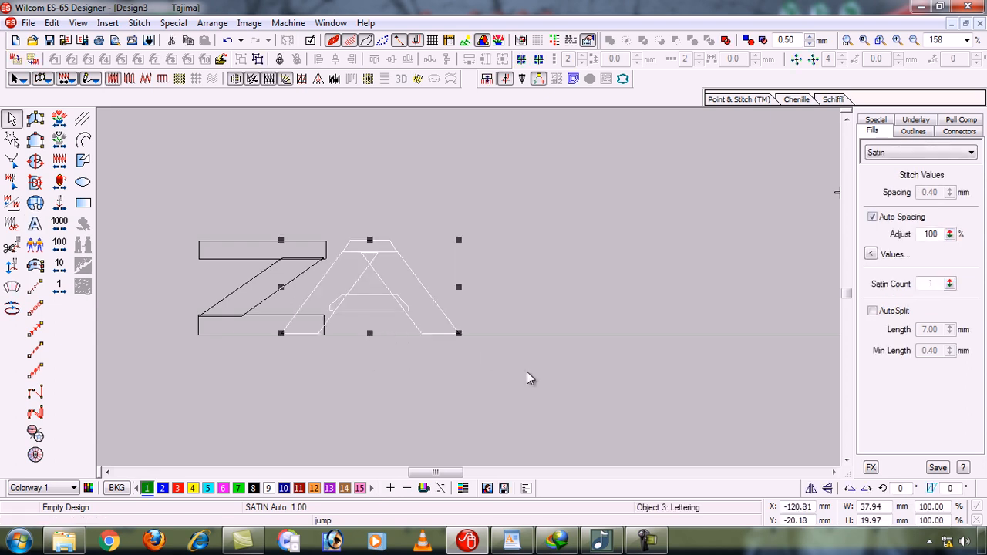
left_click(142, 212)
- Place the letter H as a separate lettering object on the baseline, right of the A
left_click(35, 224)
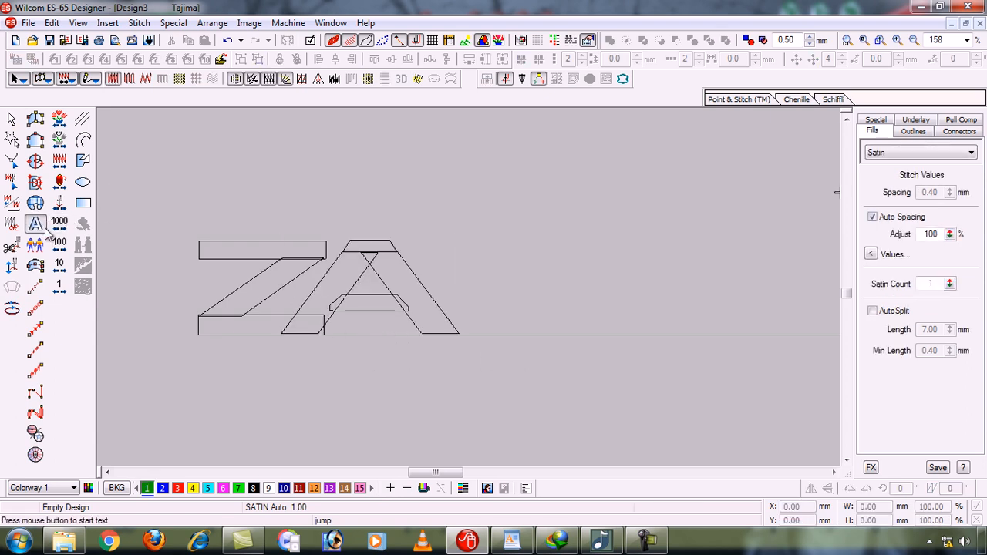
left_click(517, 334)
type("H")
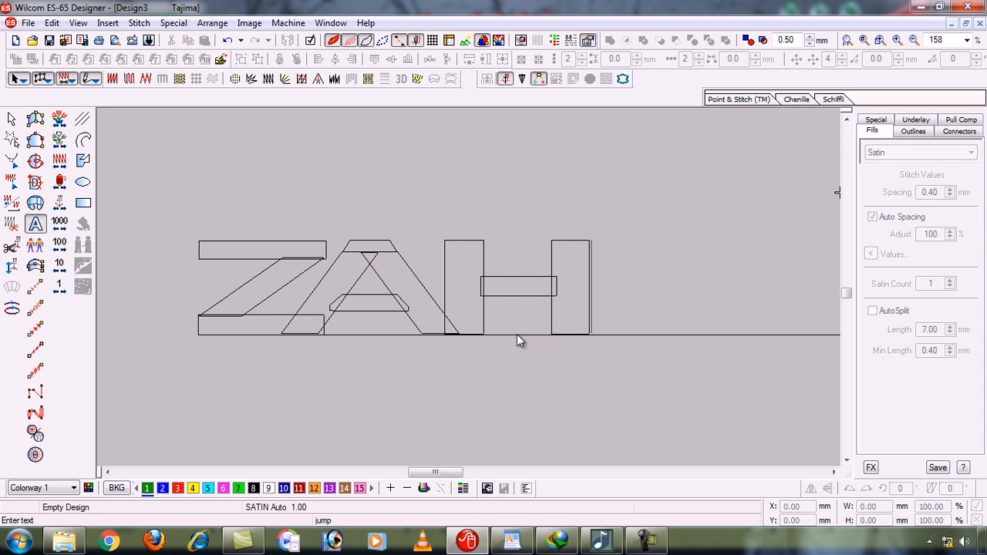
key("Return")
left_click(341, 385)
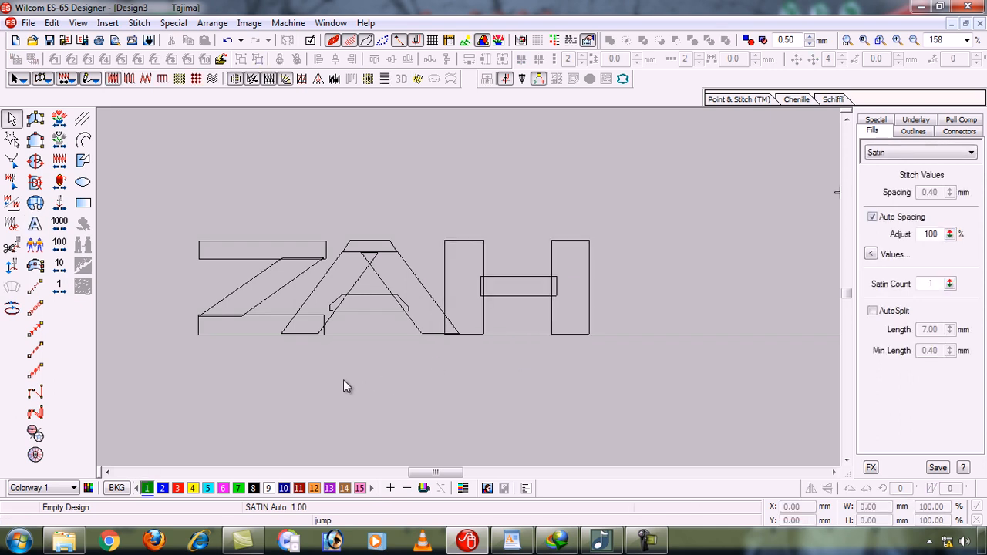
- Place the letter I as a separate lettering object on the baseline, right of the H
left_click(35, 225)
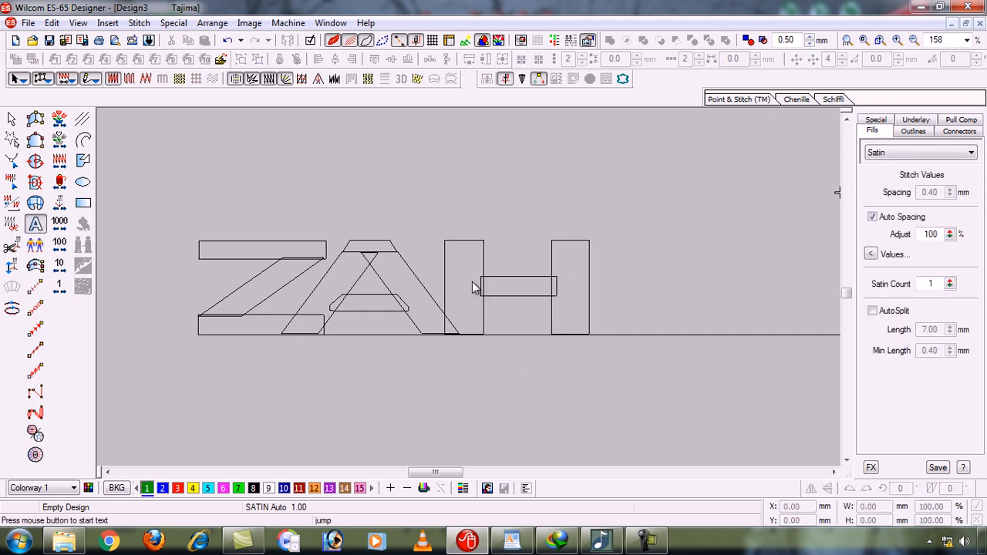
left_click(669, 335)
type("H")
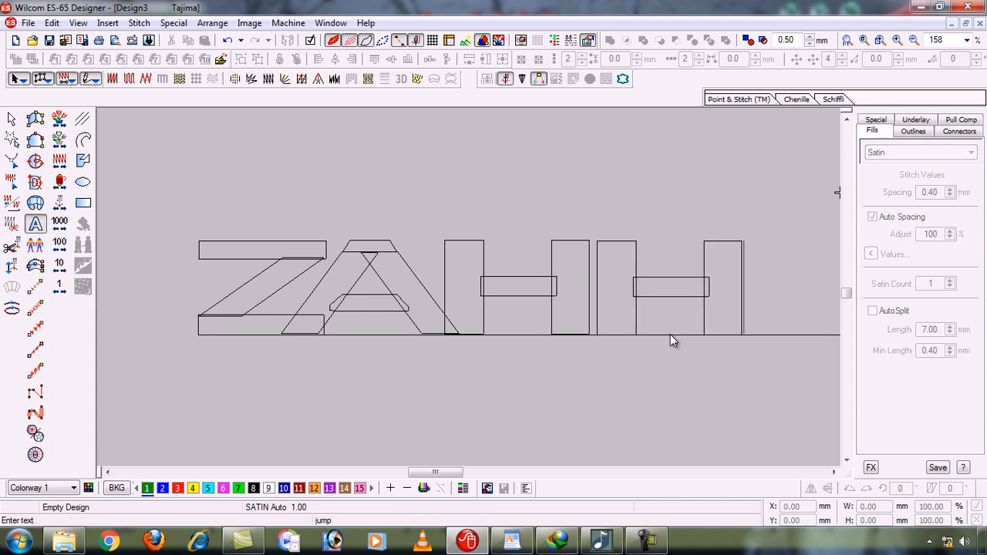
key("BackSpace")
type("I")
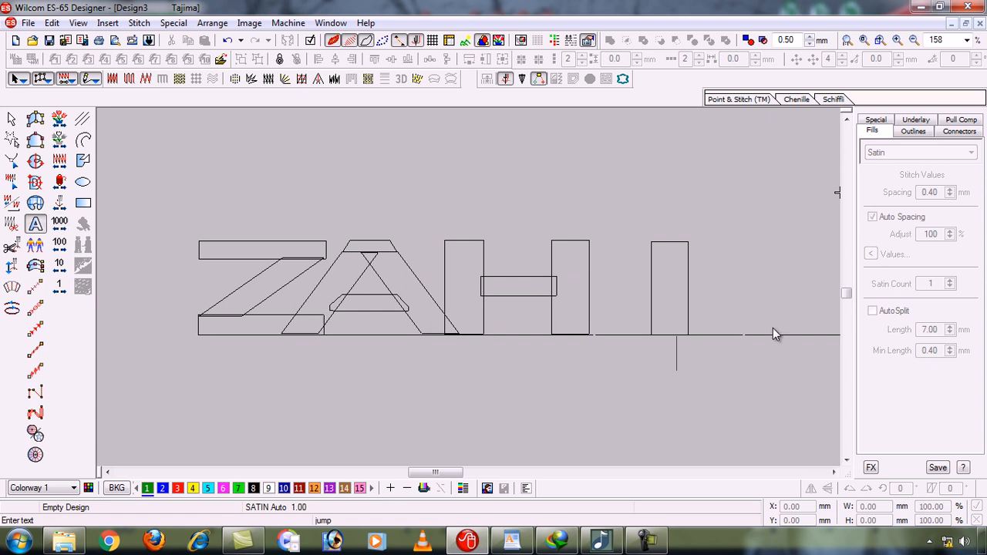
- Place the letter D as a separate lettering object on the baseline at the right end of the row
left_click(718, 342)
type("D")
key("Return")
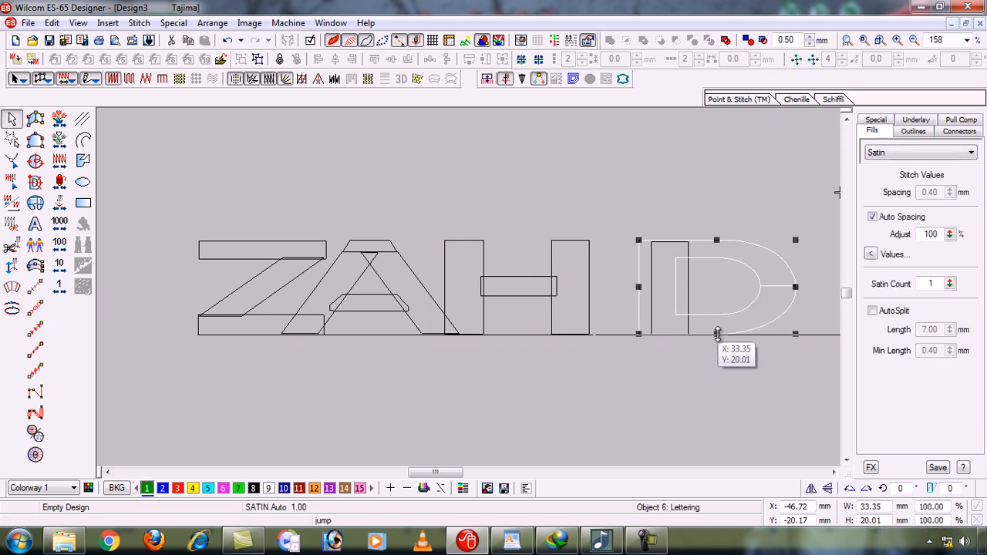
- Move the D right along the baseline until it clears the I, and shift the H right to open a gap after the A
left_click(301, 263)
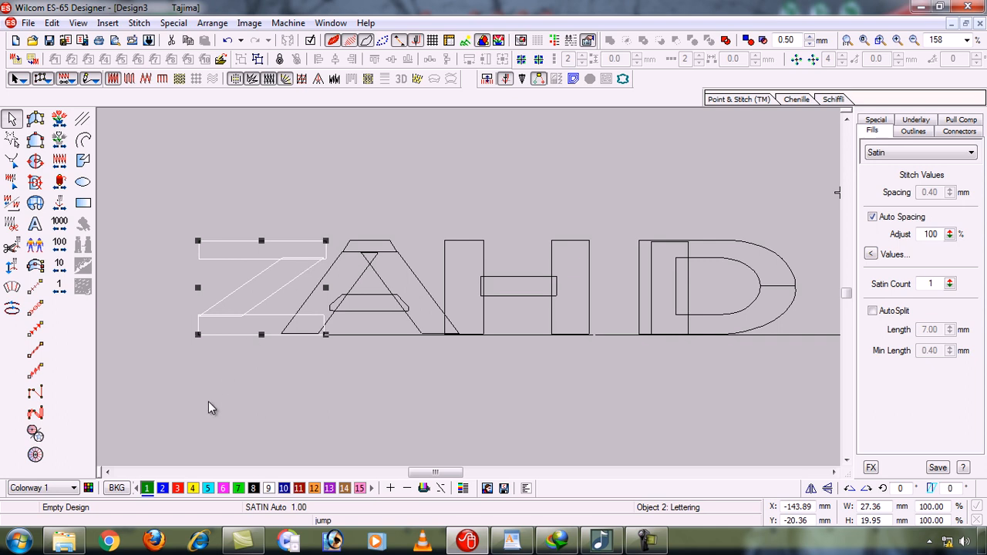
key("b")
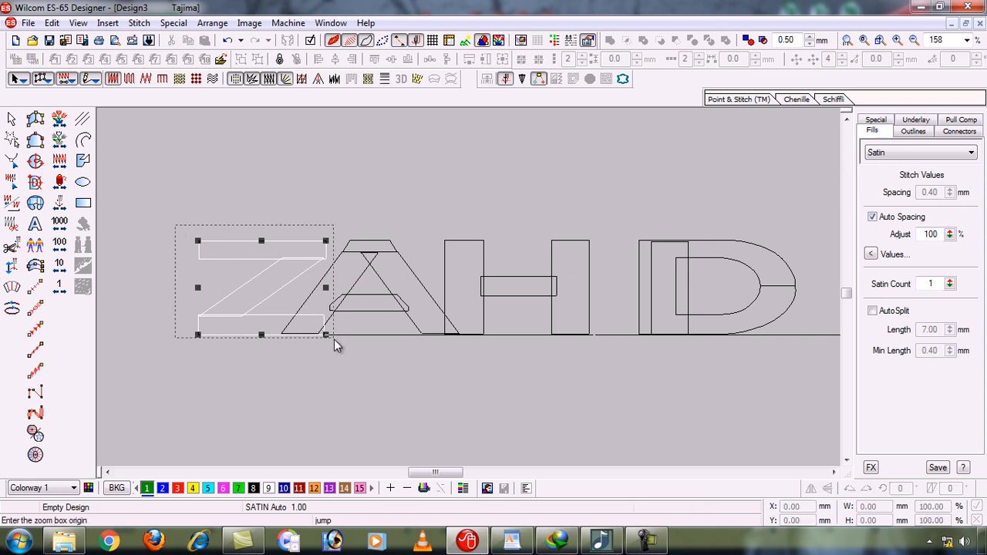
left_click_drag(708, 383, 801, 381)
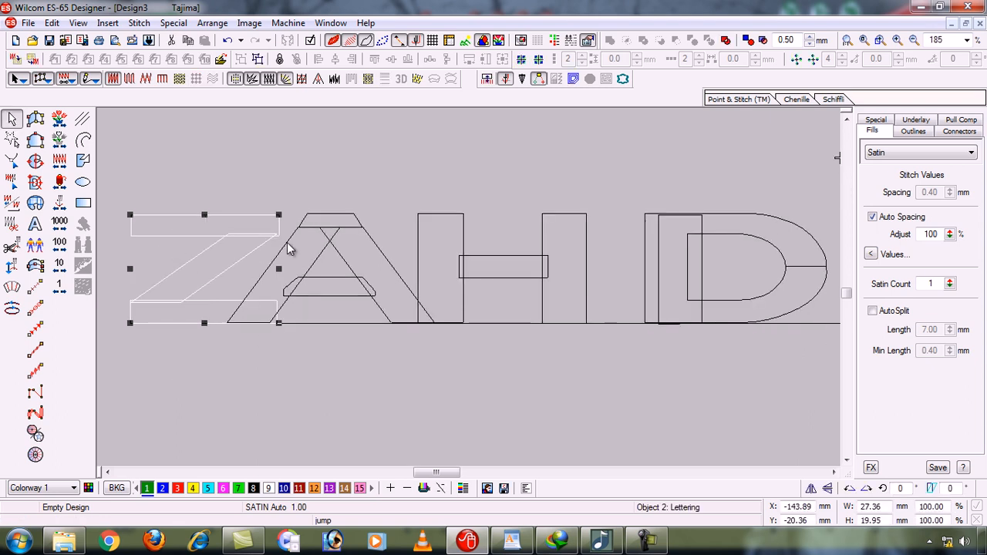
left_click(363, 276)
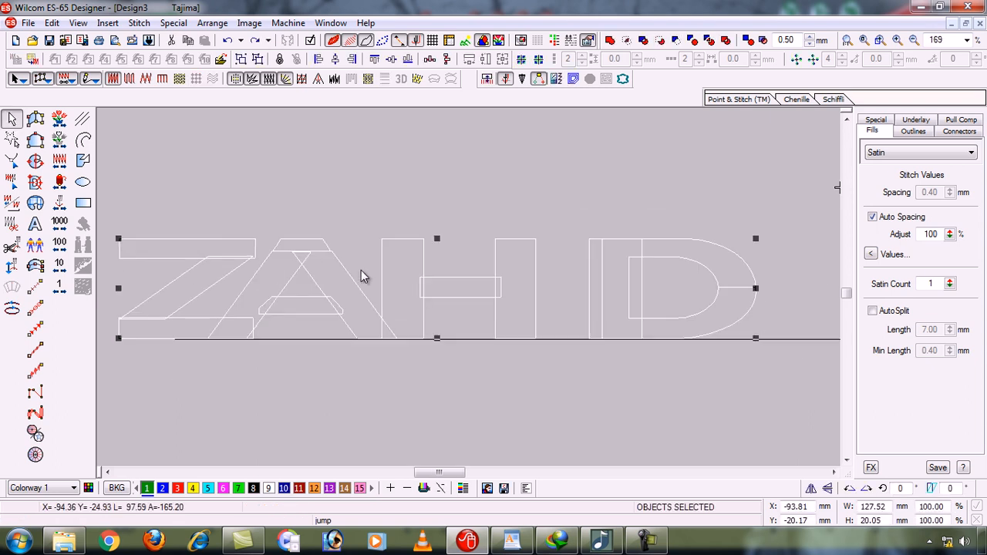
left_click(403, 383)
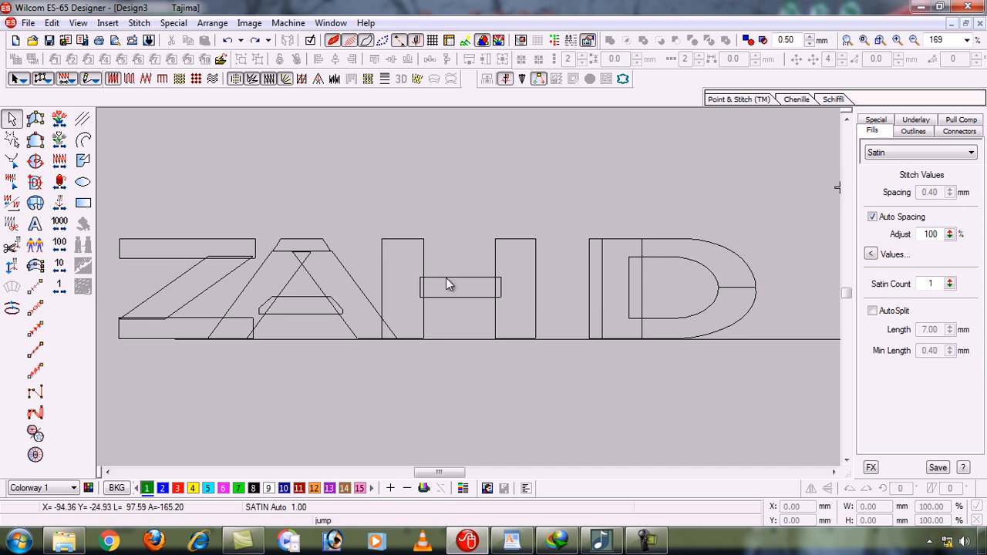
left_click(740, 260)
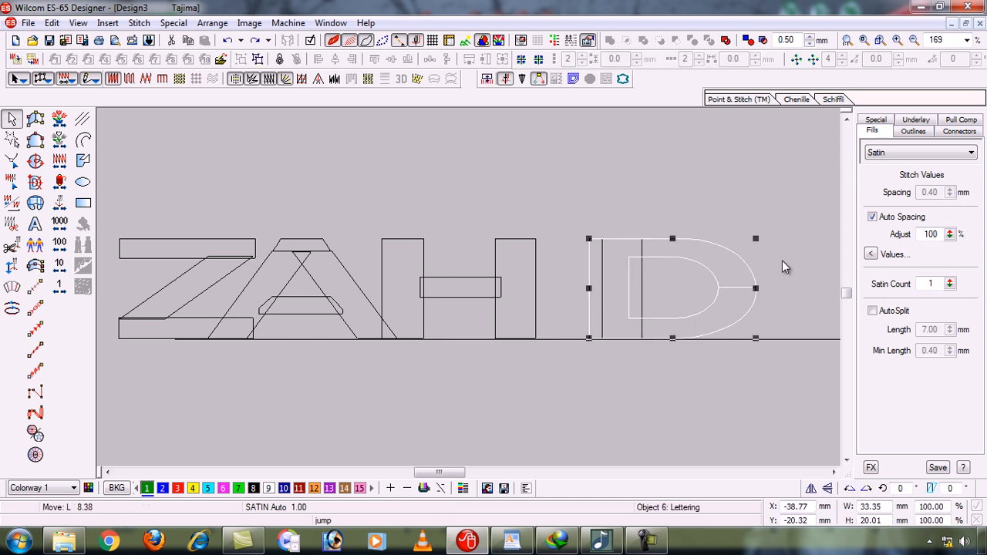
key("c")
left_click_drag(648, 278, 658, 273)
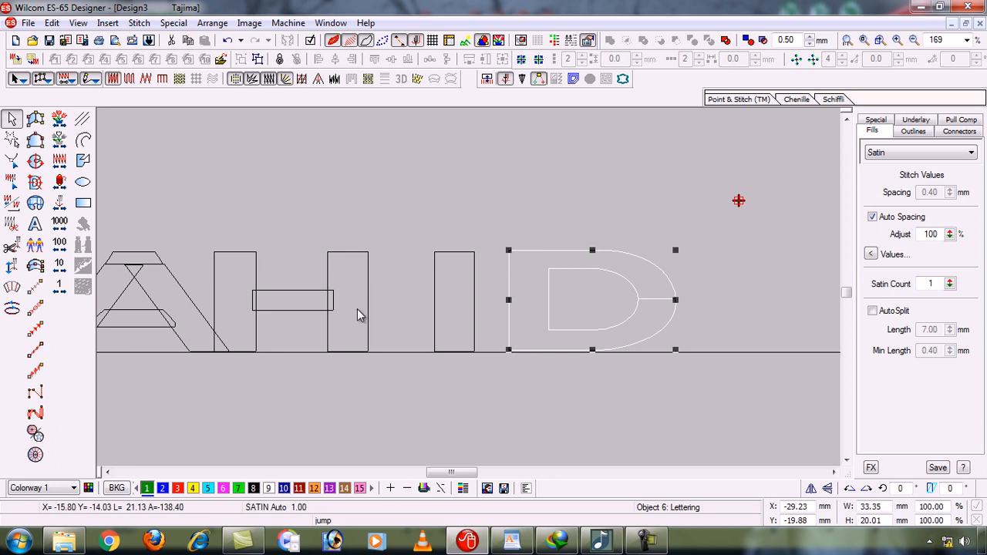
left_click_drag(369, 311, 407, 320)
- Shift the A right until it clears the Z, and space the H, I and D evenly after it along the baseline
left_click(107, 472)
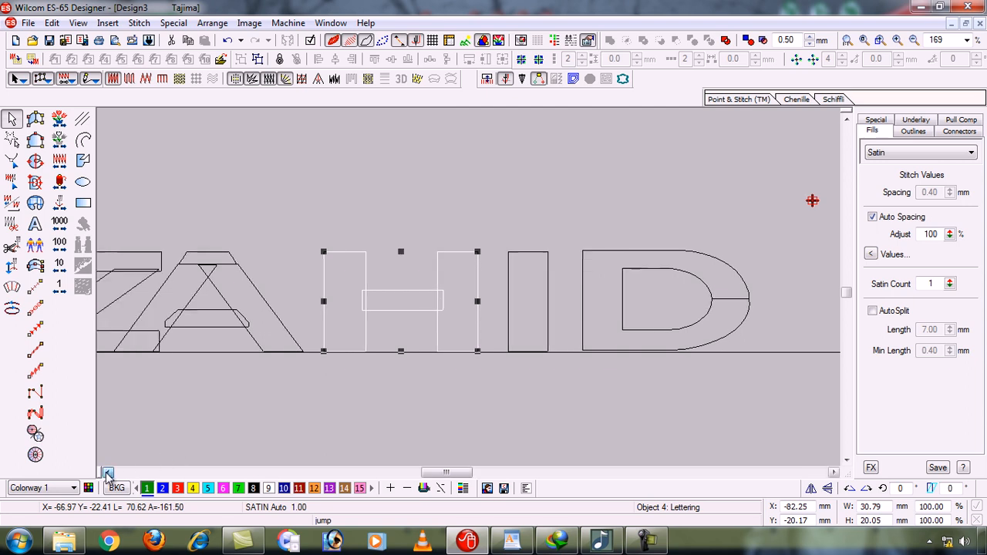
left_click(108, 472)
key("shift+z")
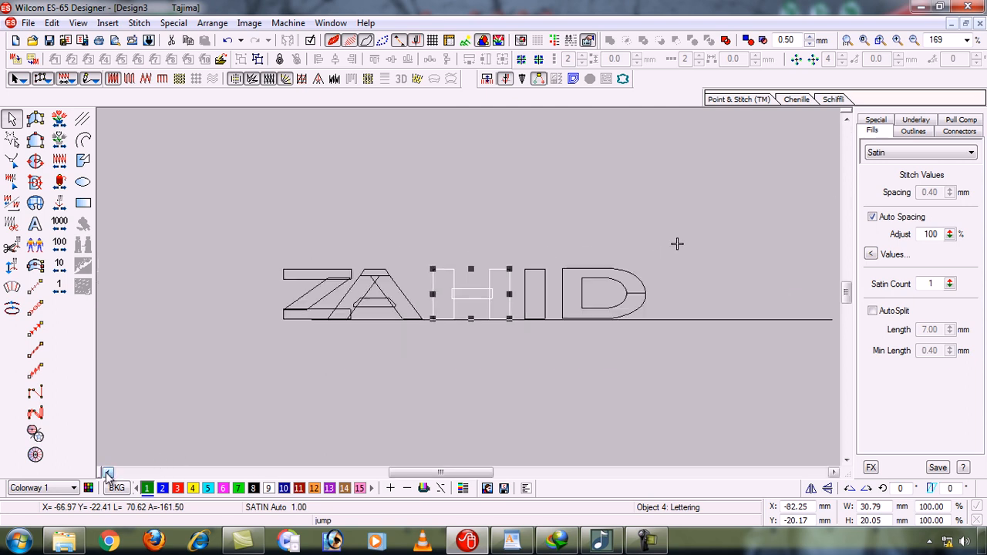
key("b")
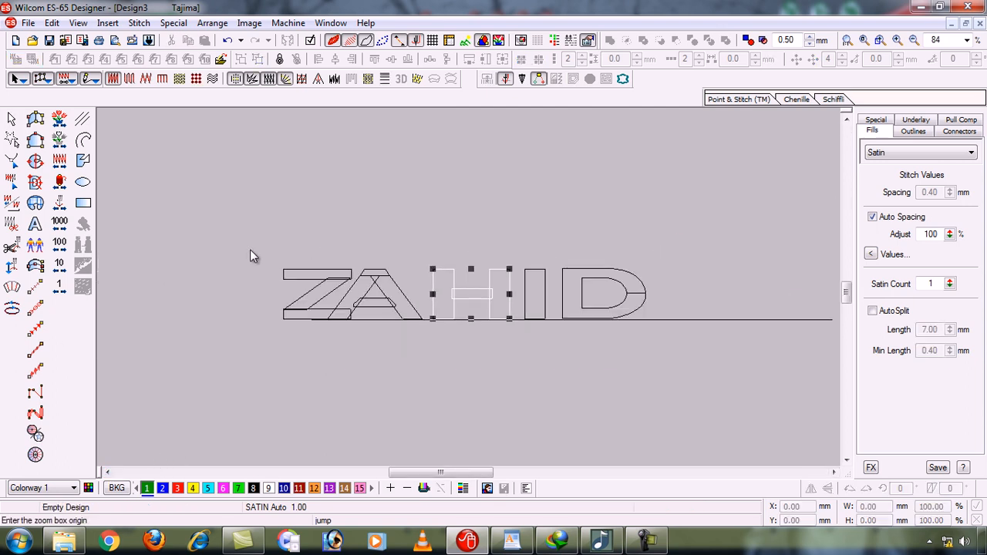
left_click_drag(671, 374, 677, 374)
left_click(410, 338)
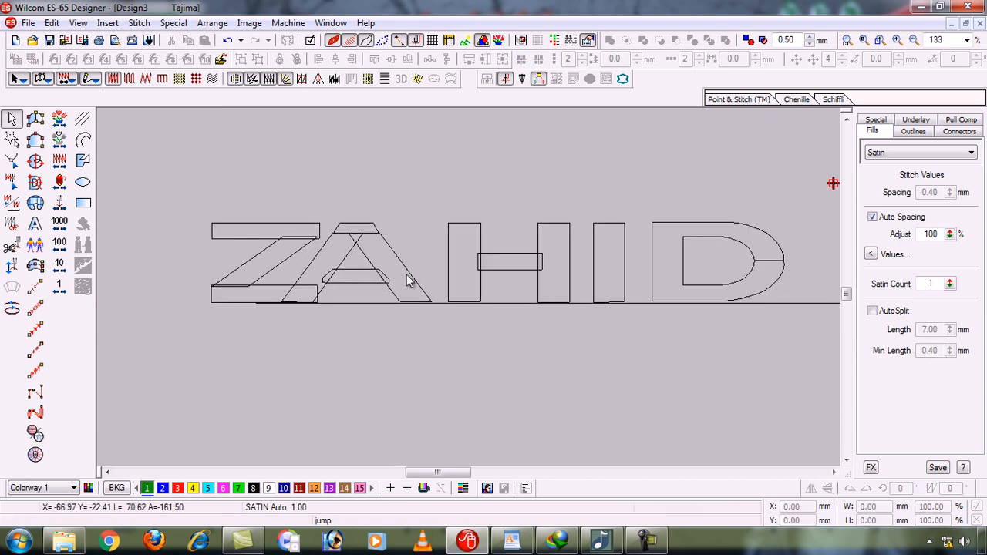
left_click_drag(409, 281, 458, 278)
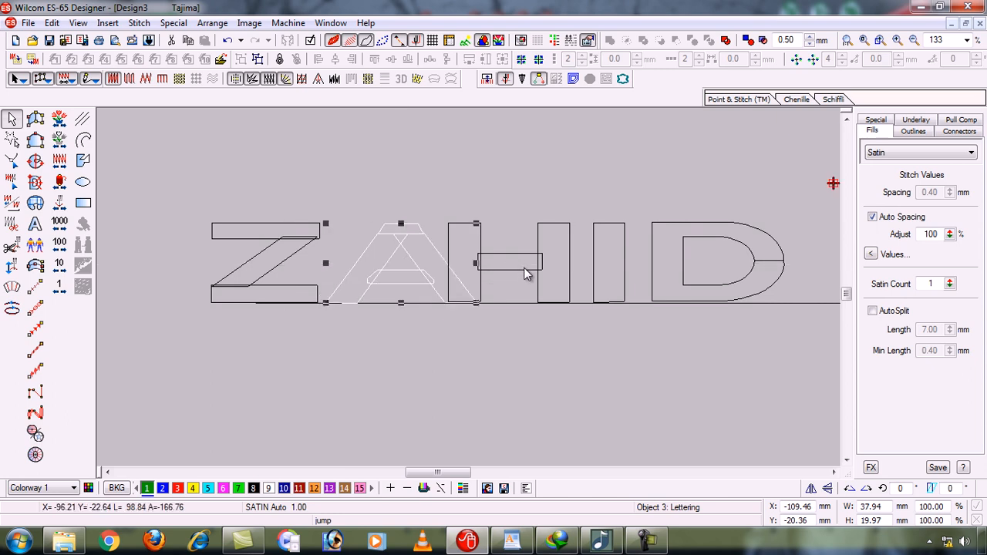
left_click_drag(524, 273, 662, 281)
left_click_drag(780, 284, 641, 286)
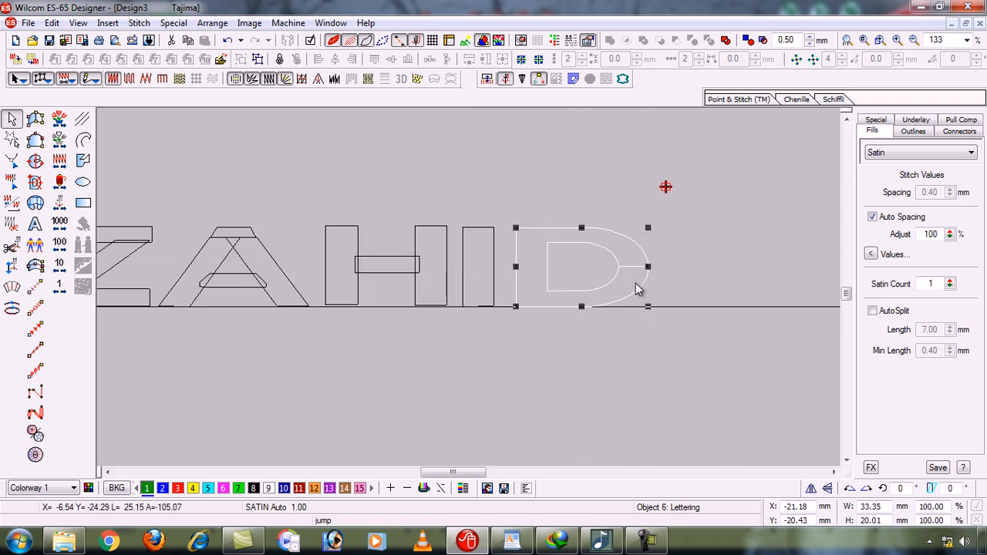
- Lower the letter H slightly so that it sits on the baseline with the other letters
left_click(107, 472)
left_click(107, 473)
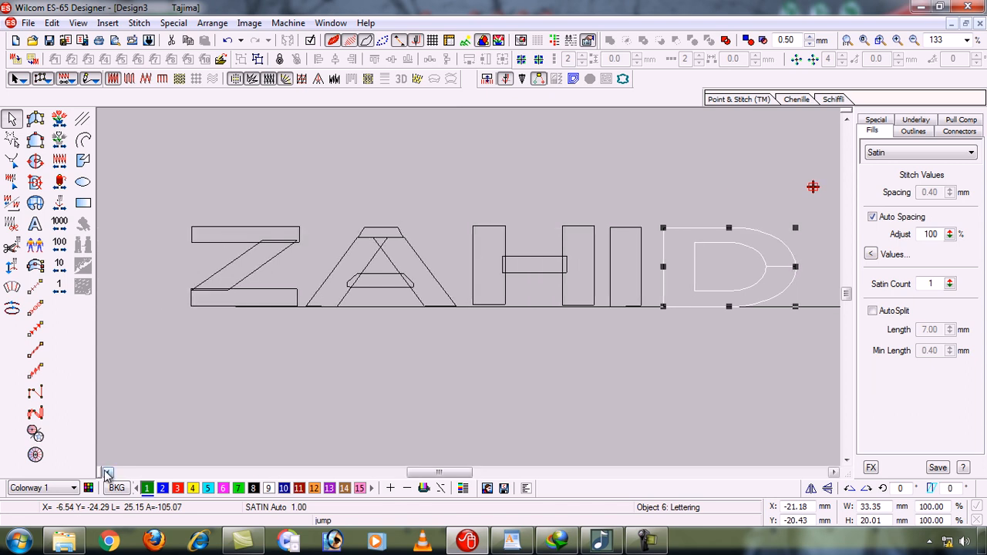
left_click(505, 293)
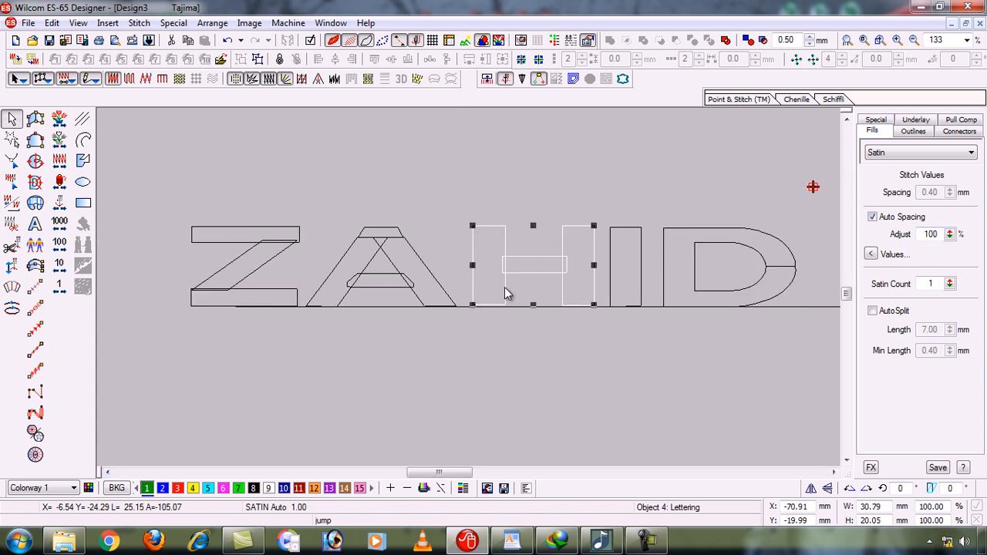
left_click(503, 423)
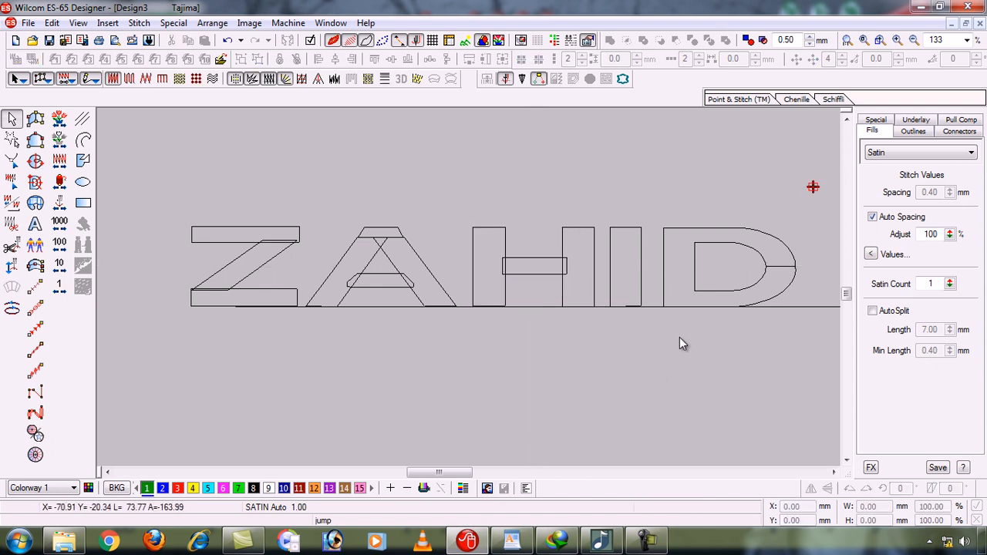
- Misalign the letters by raising the H and A, lowering the I below the baseline and moving the D well above it
left_click(564, 249)
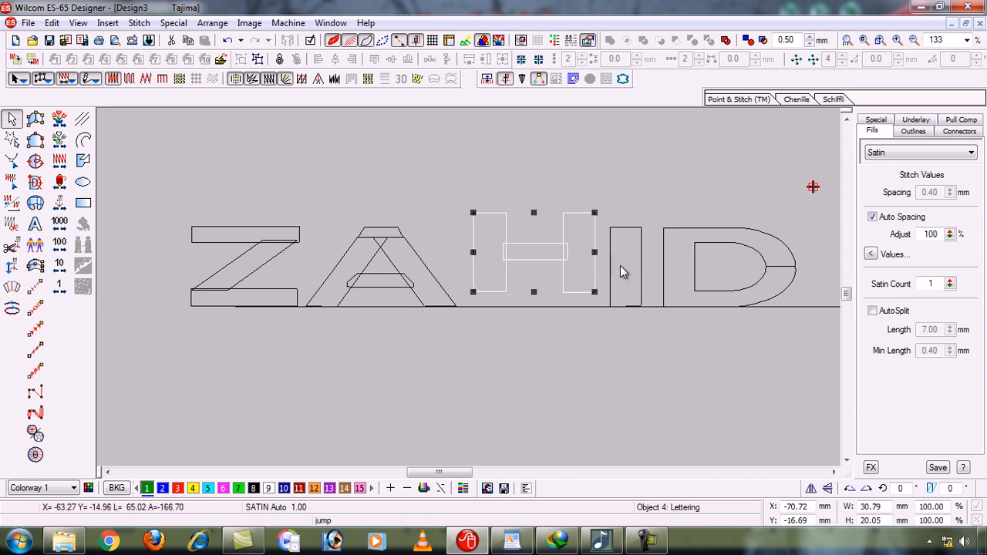
left_click_drag(639, 279, 640, 292)
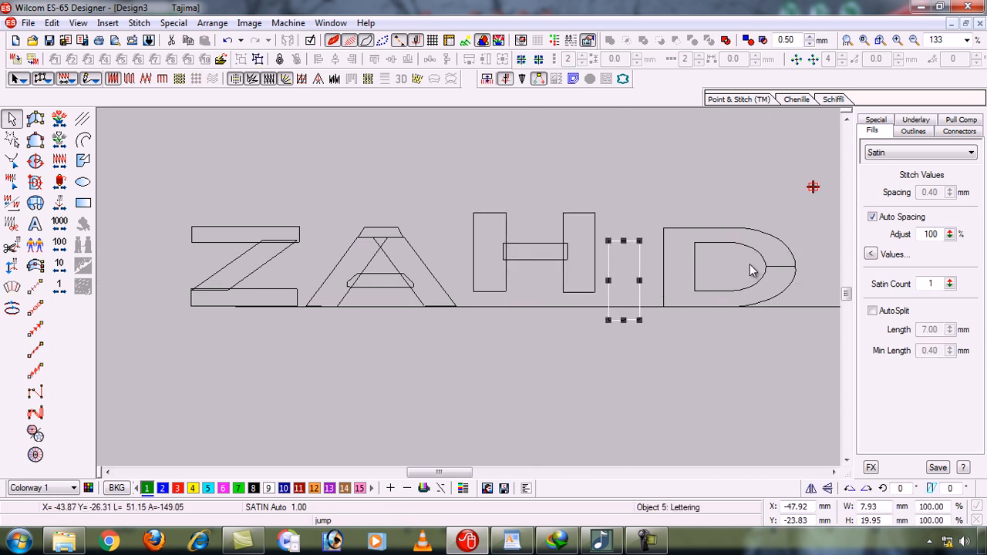
left_click_drag(756, 272, 781, 197)
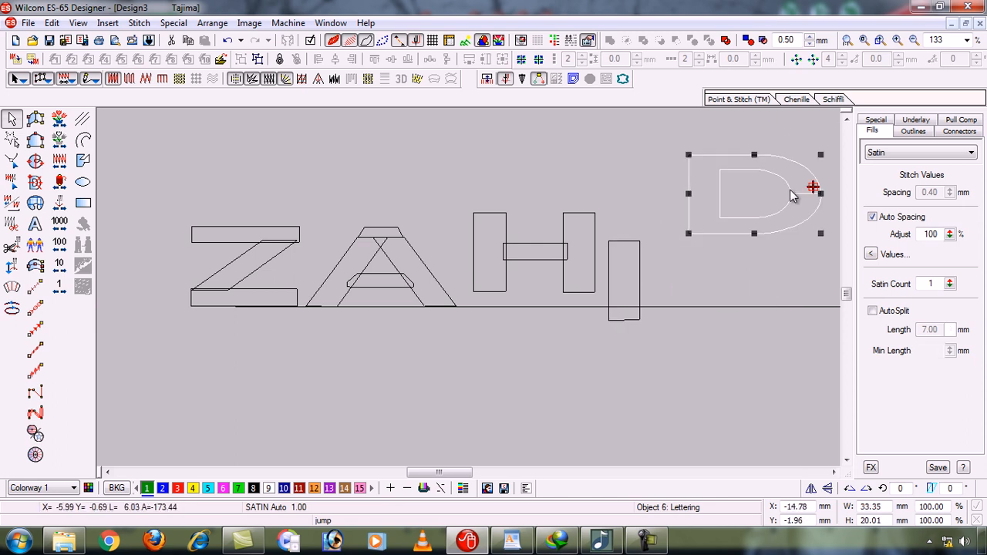
left_click_drag(434, 280, 443, 275)
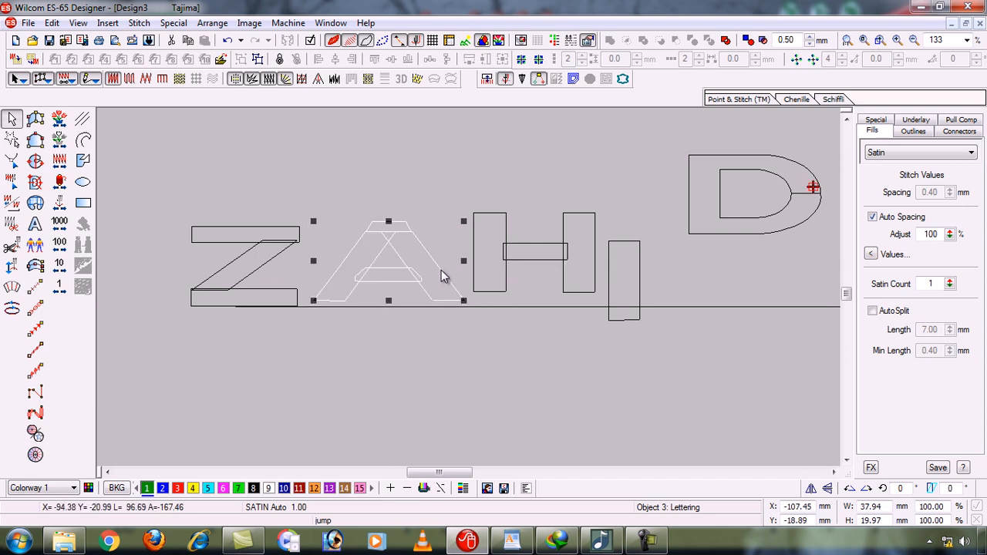
- Select all five letters one by one, reselect them with a selection box, and clear the selection each time
left_click(259, 278)
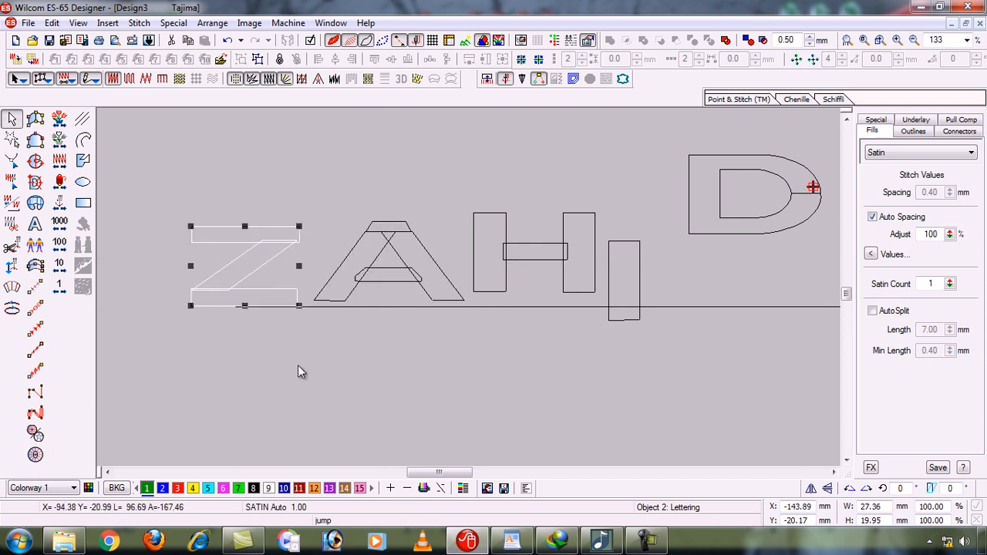
left_click(403, 284, "ctrl")
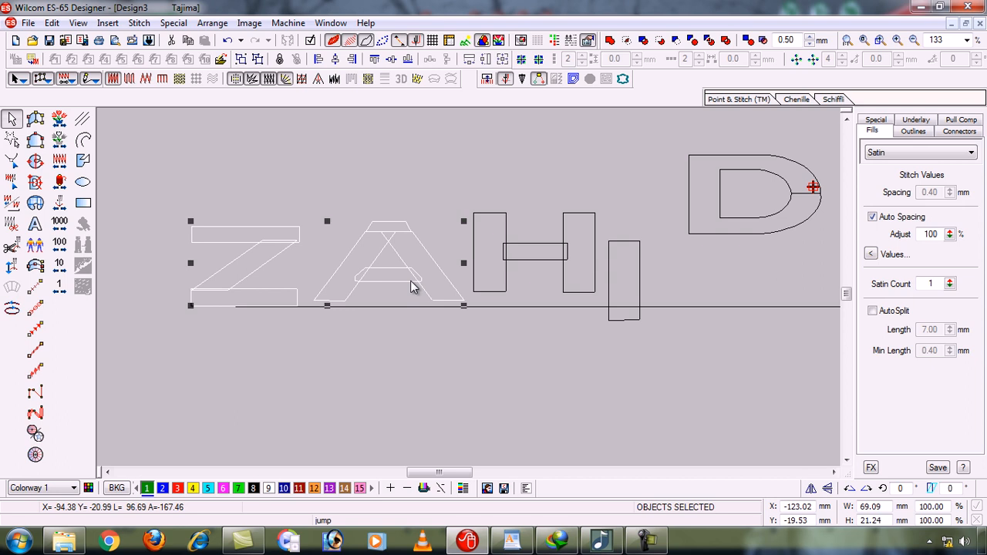
left_click(511, 254, "ctrl")
left_click(611, 270, "ctrl")
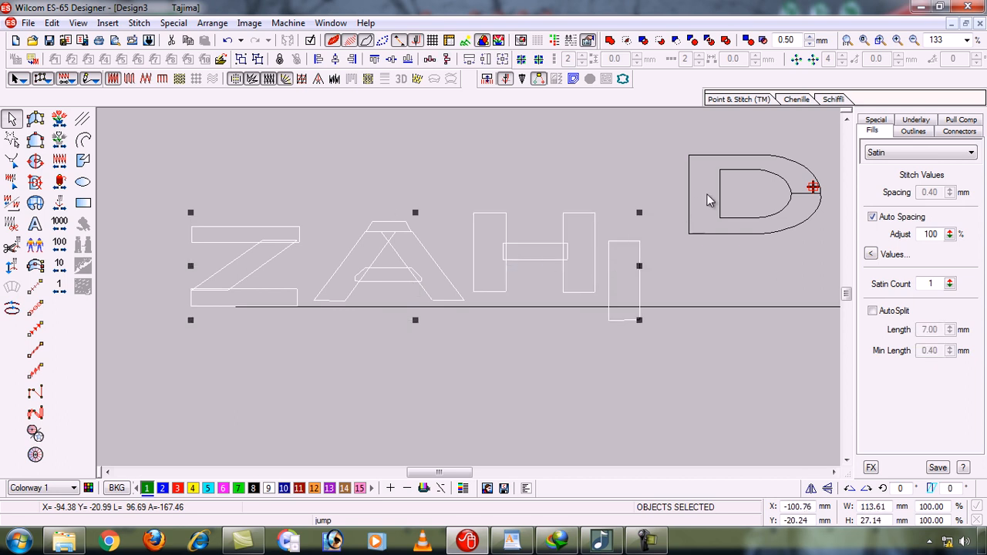
left_click(692, 214, "ctrl")
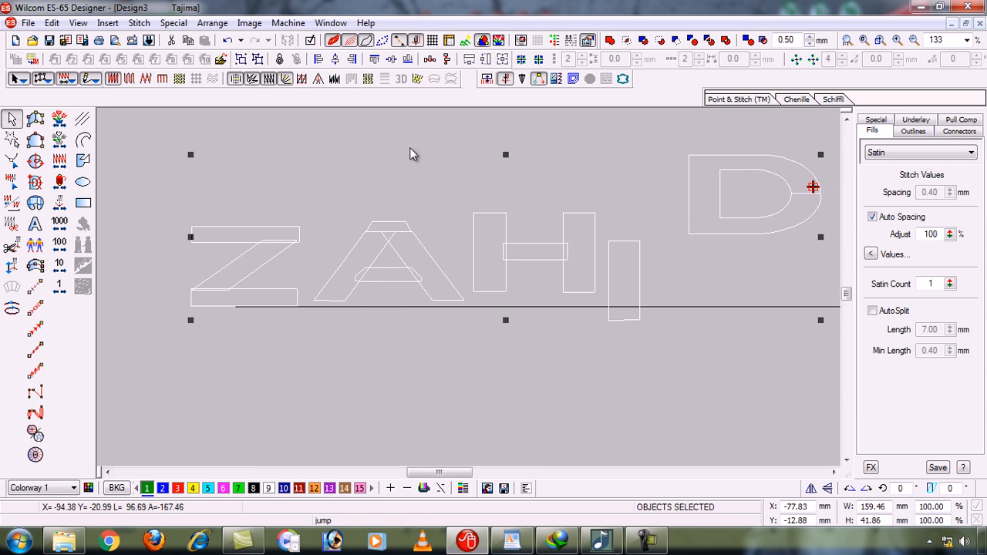
left_click(332, 390)
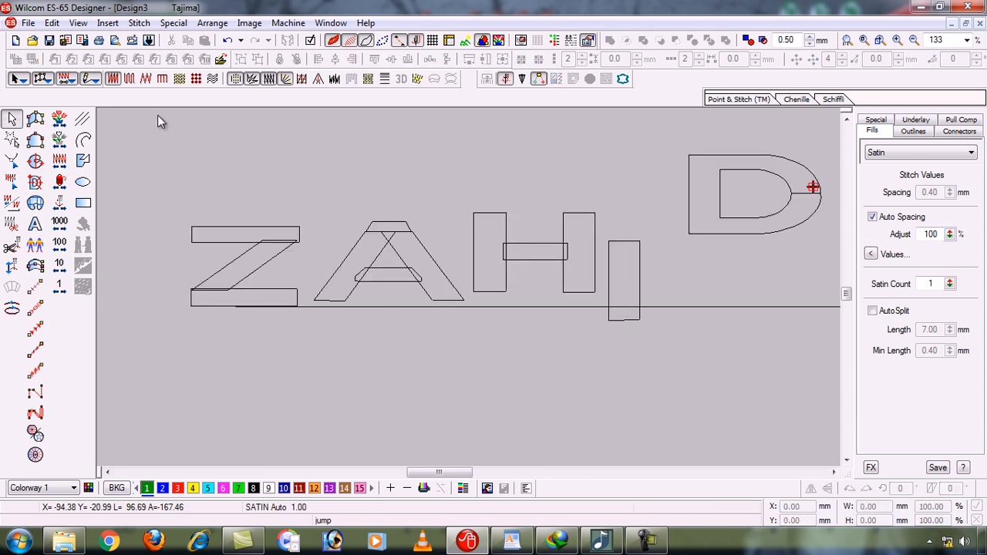
left_click_drag(158, 115, 663, 340)
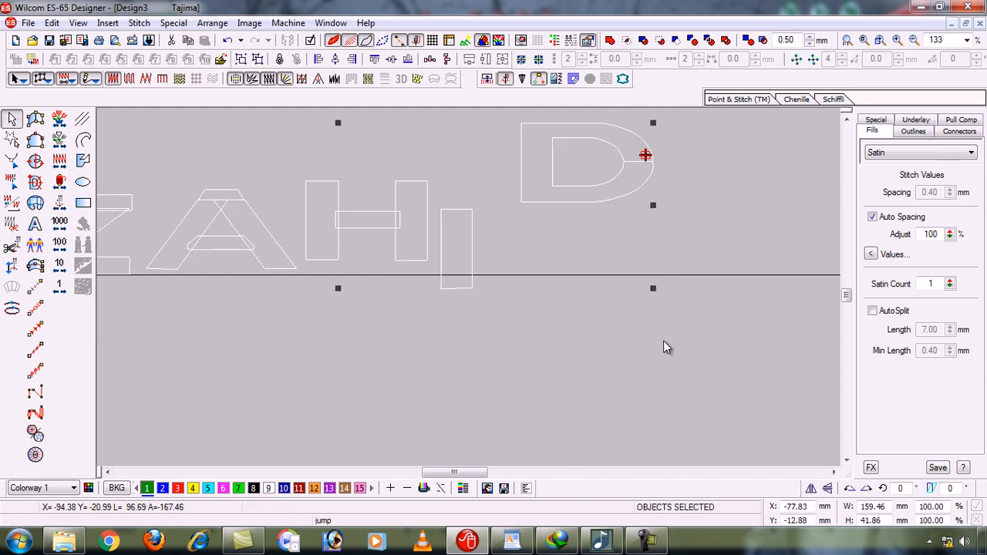
left_click(515, 354)
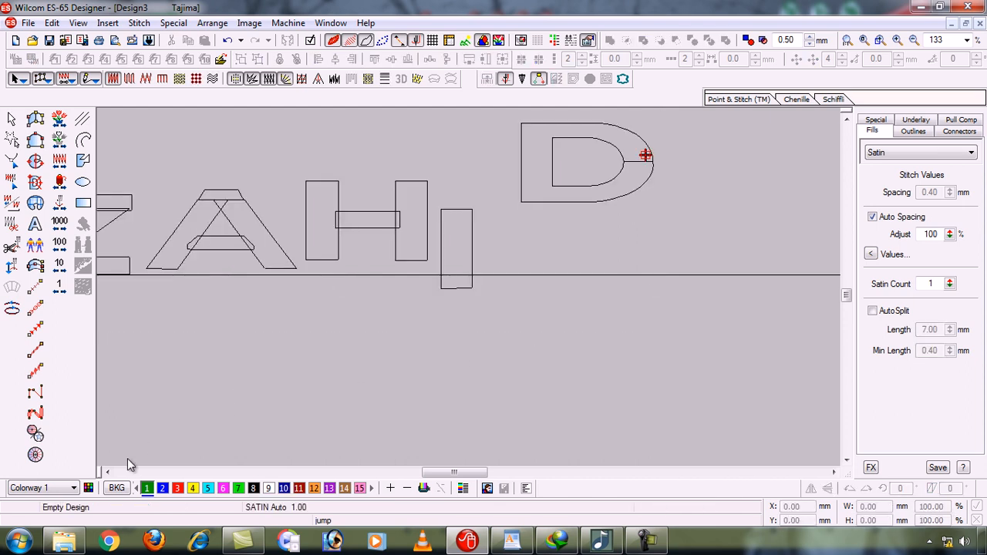
- Select all five letters, ending with the D, and align them on a common horizontal centre line
left_click(107, 473)
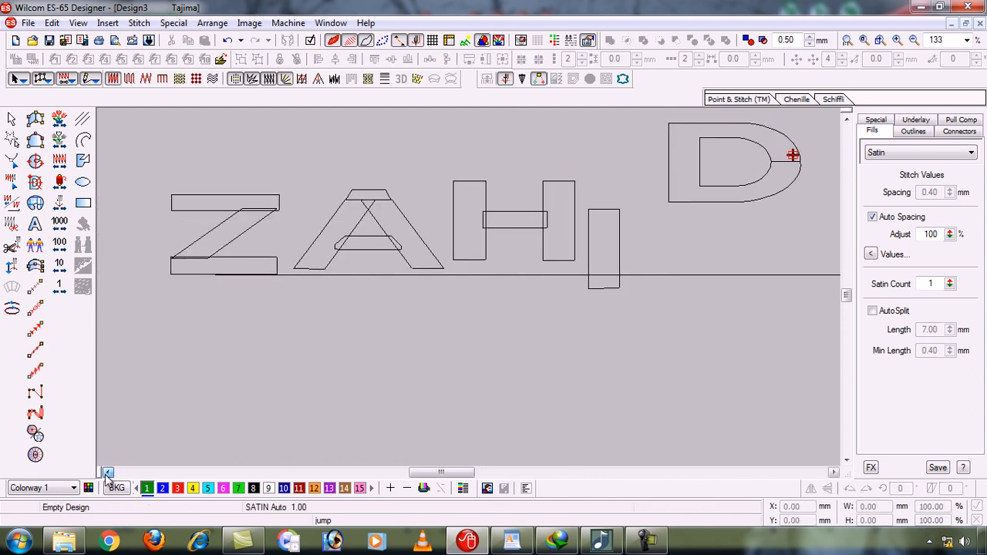
left_click(255, 214)
left_click(340, 217, "ctrl")
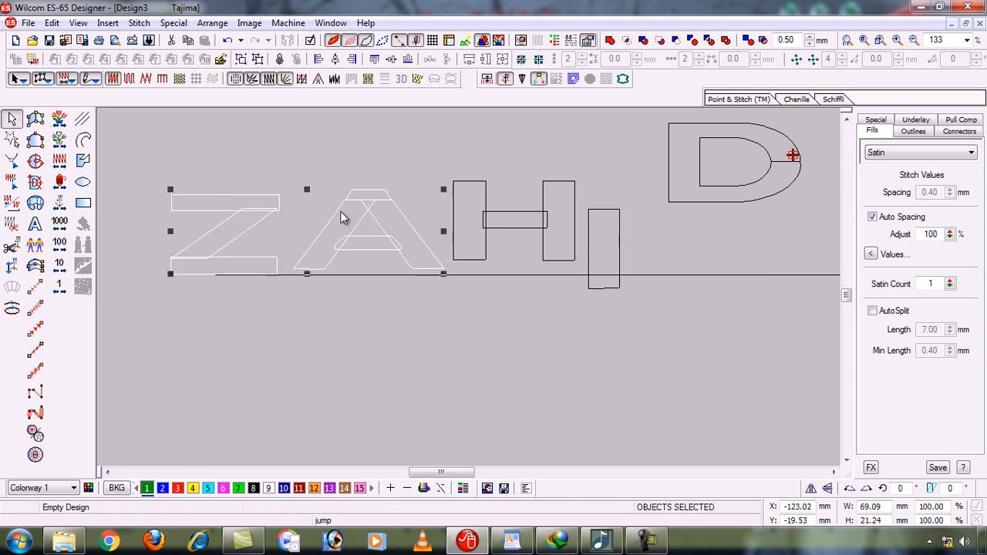
left_click(456, 209, "ctrl")
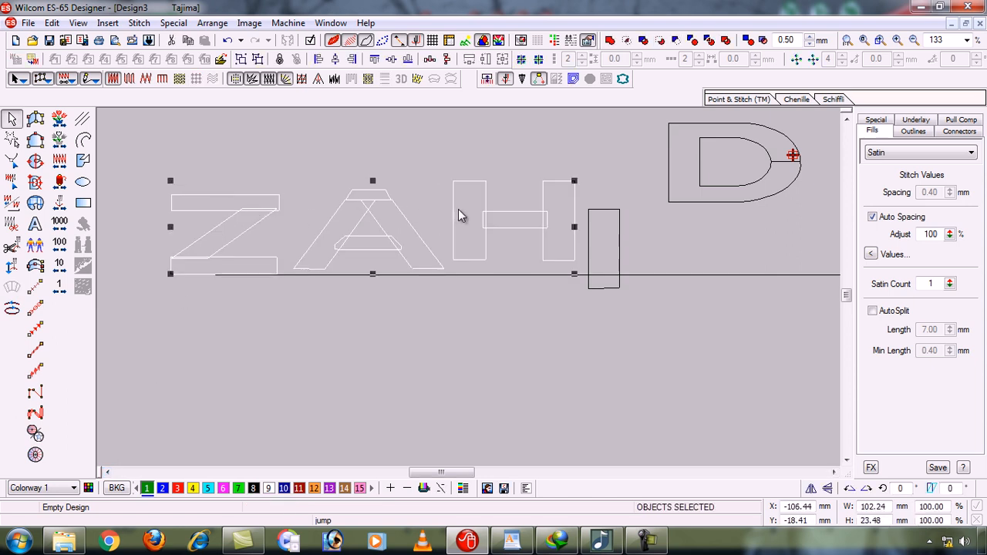
left_click(589, 236, "ctrl")
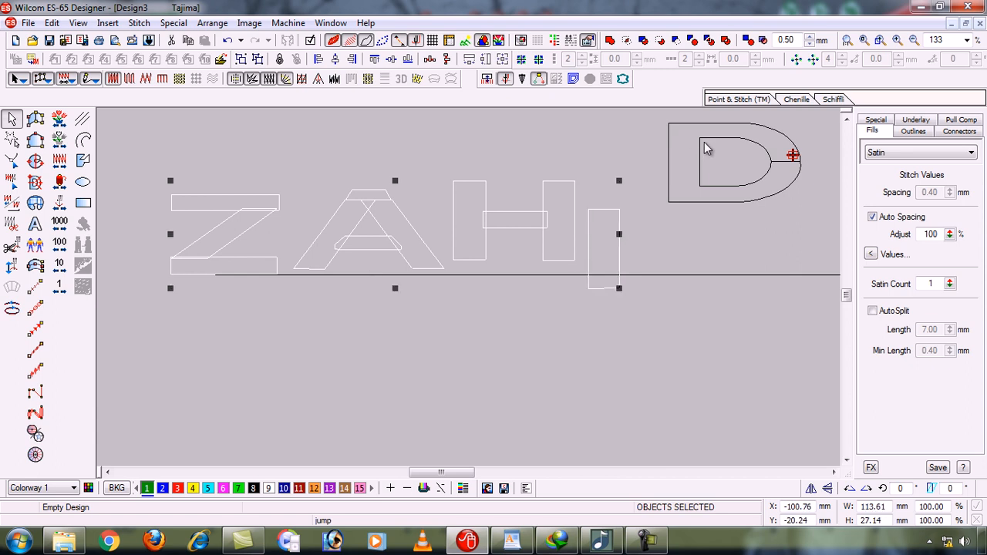
left_click(670, 165, "ctrl")
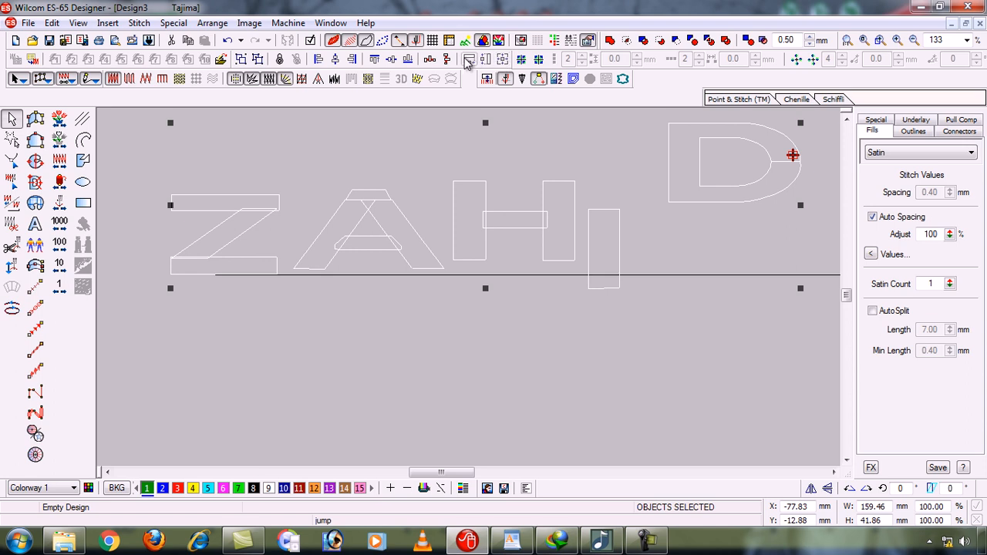
left_click(391, 60)
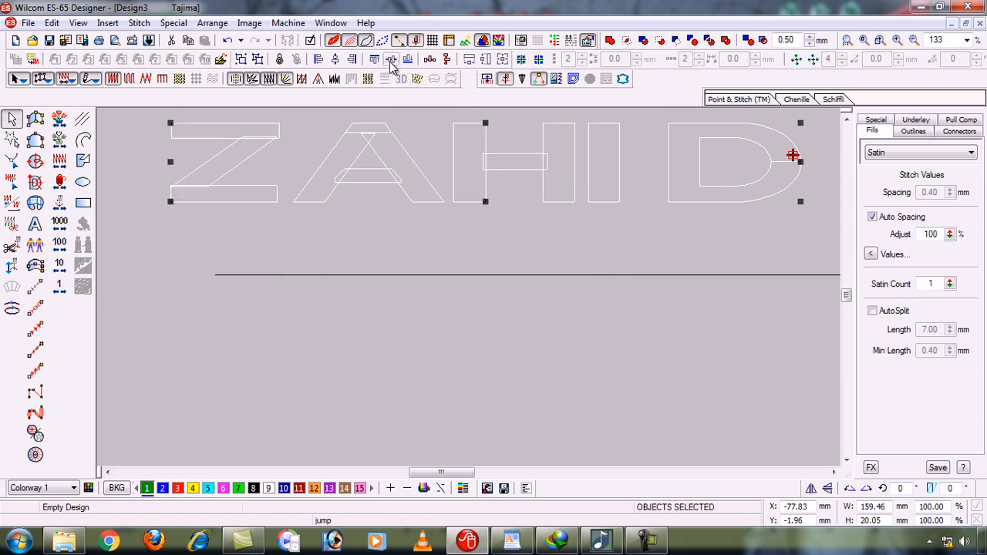
- Space the five selected letters evenly across the row and clear the selection
left_click(432, 66)
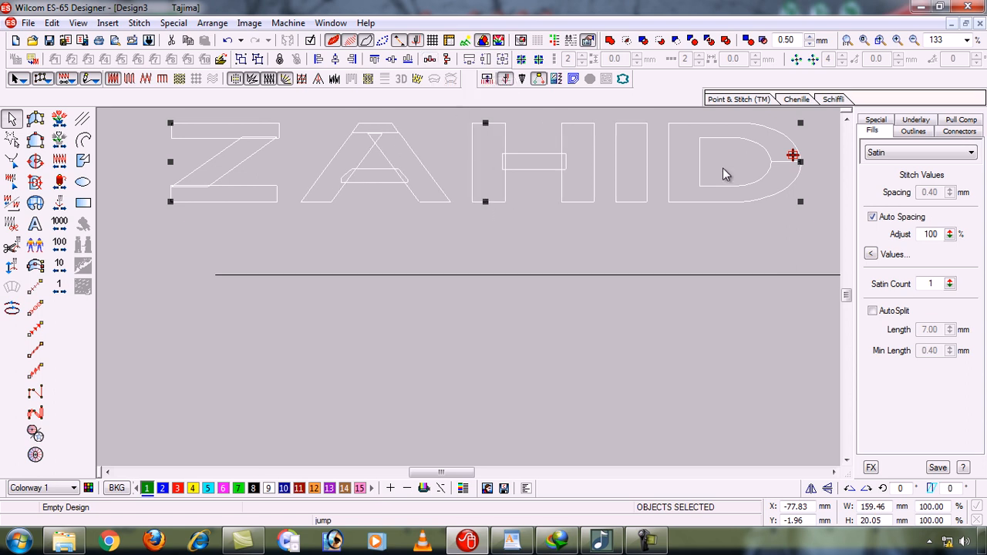
left_click(847, 121)
left_click(846, 120)
left_click(846, 121)
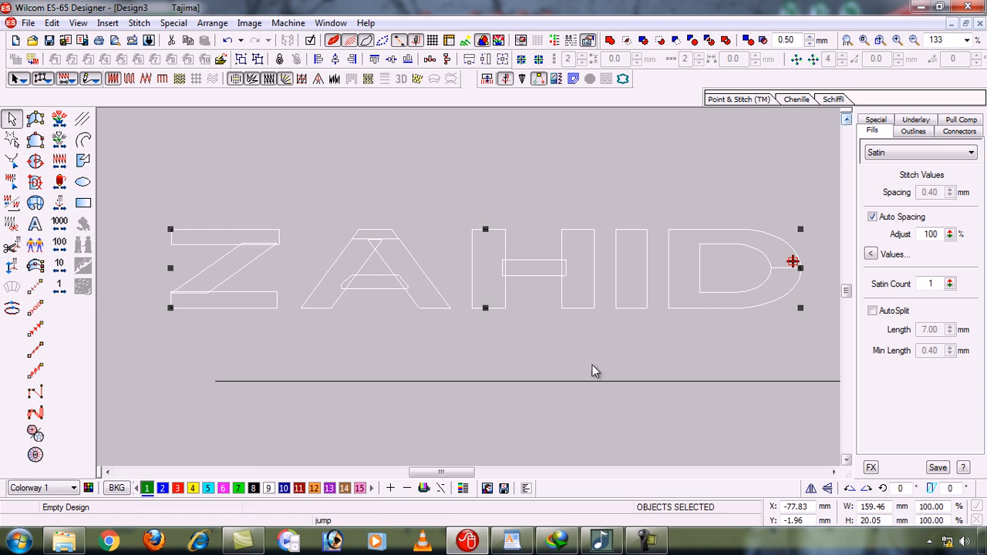
left_click(478, 349)
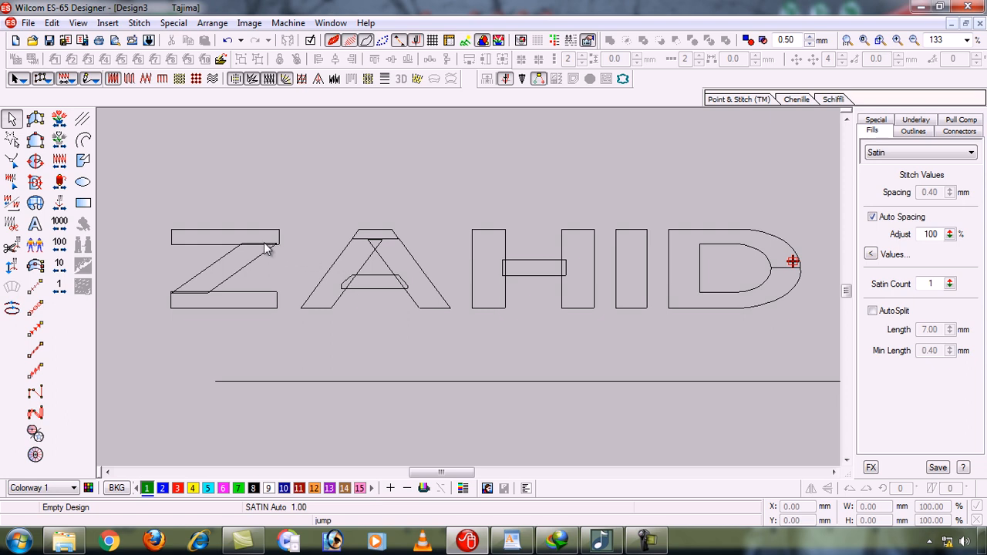
left_click_drag(131, 177, 270, 284)
left_click_drag(544, 355, 732, 347)
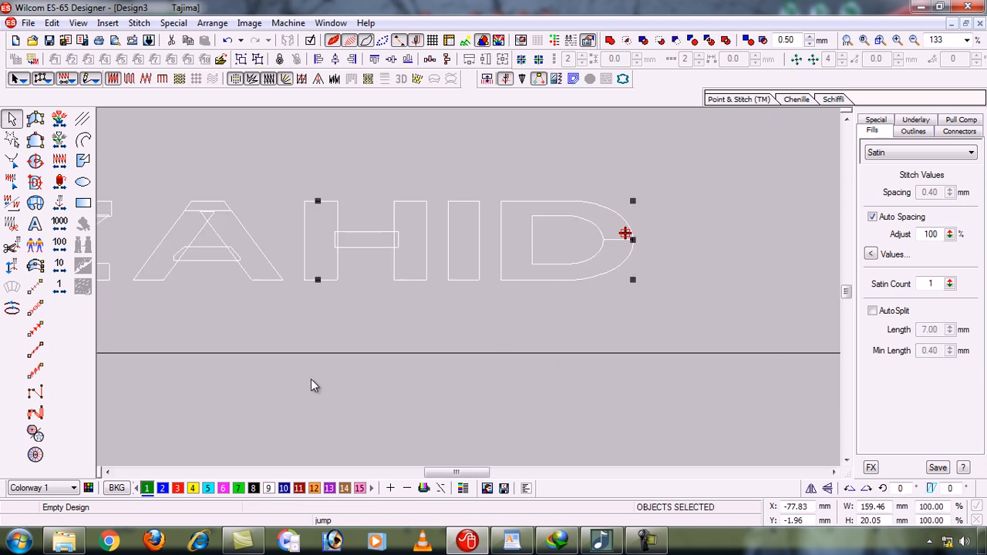
left_click(108, 472)
left_click(108, 472)
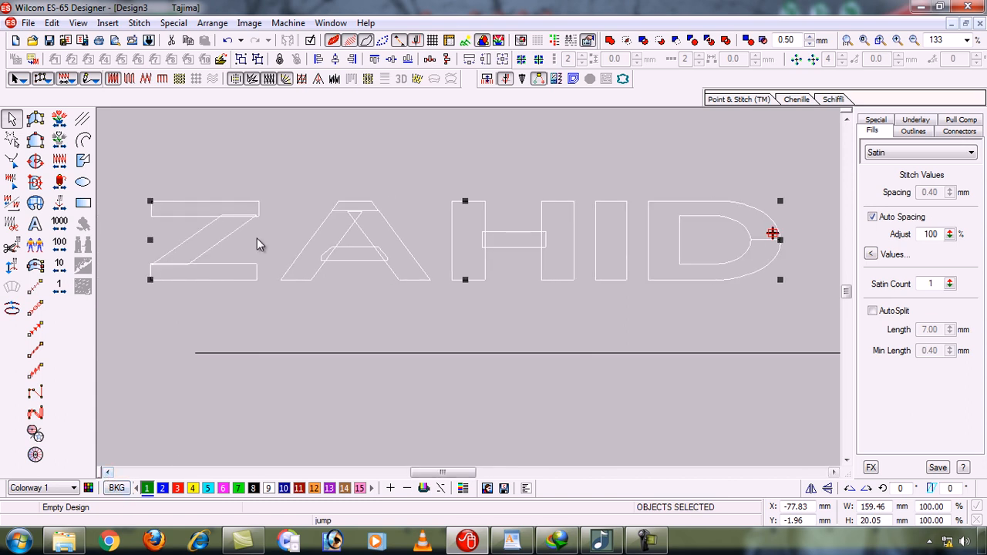
left_click(275, 329)
- Combine the overlapping parts of the letter Z into a single outline with the Combine shaping operation
left_click(230, 224)
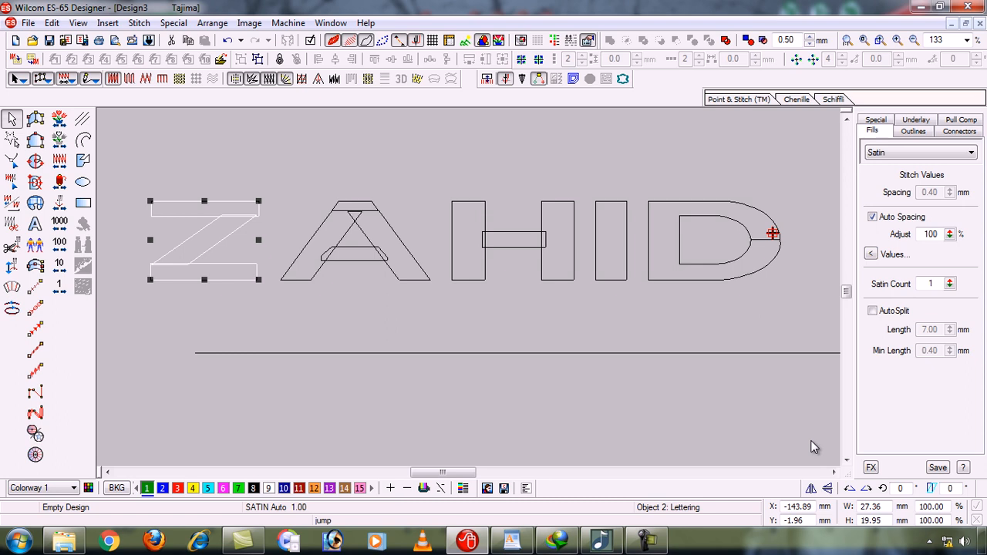
right_click(230, 216)
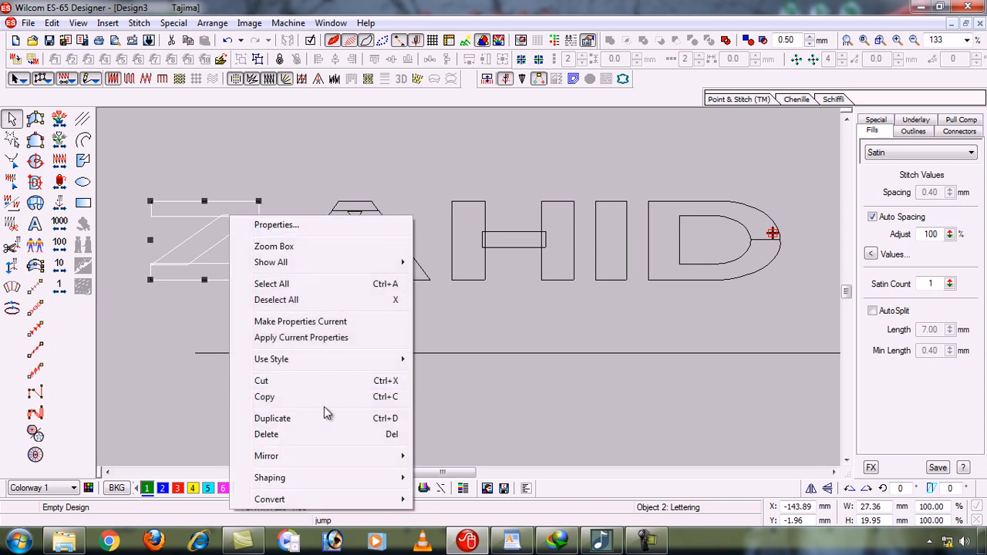
mouse_move(346, 479)
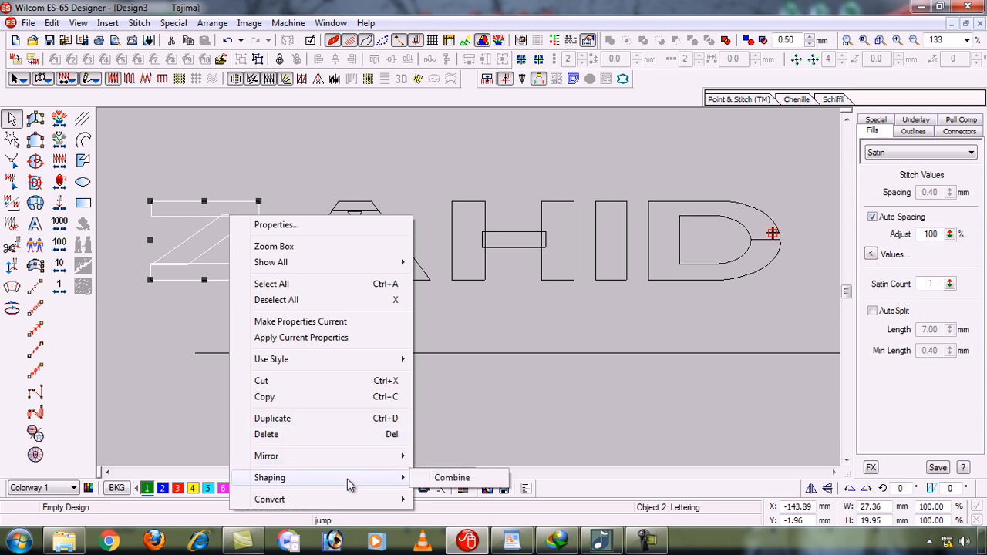
left_click(451, 478)
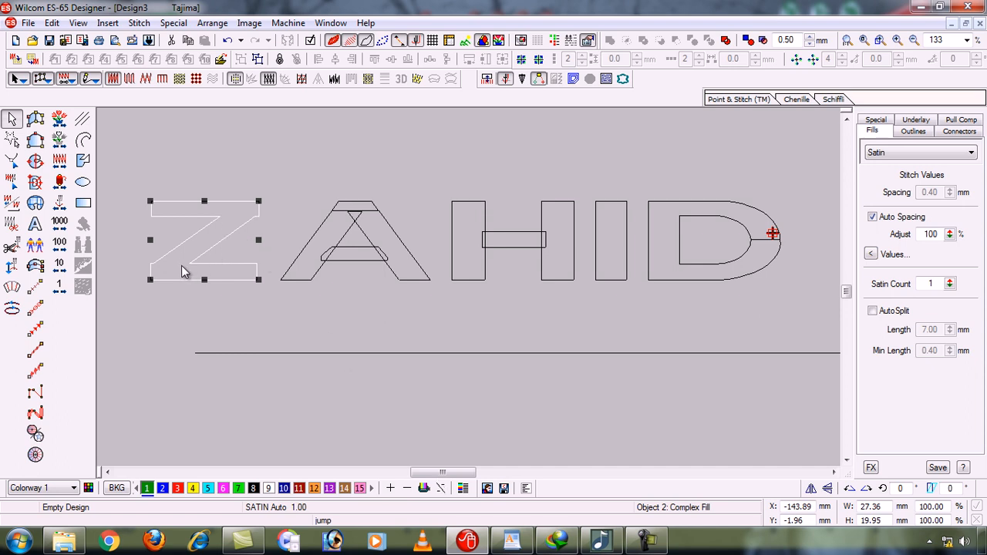
- Try to combine the letters A, H, I and D together in one Combine shaping operation
left_click_drag(285, 162, 355, 278)
left_click_drag(795, 323, 798, 318)
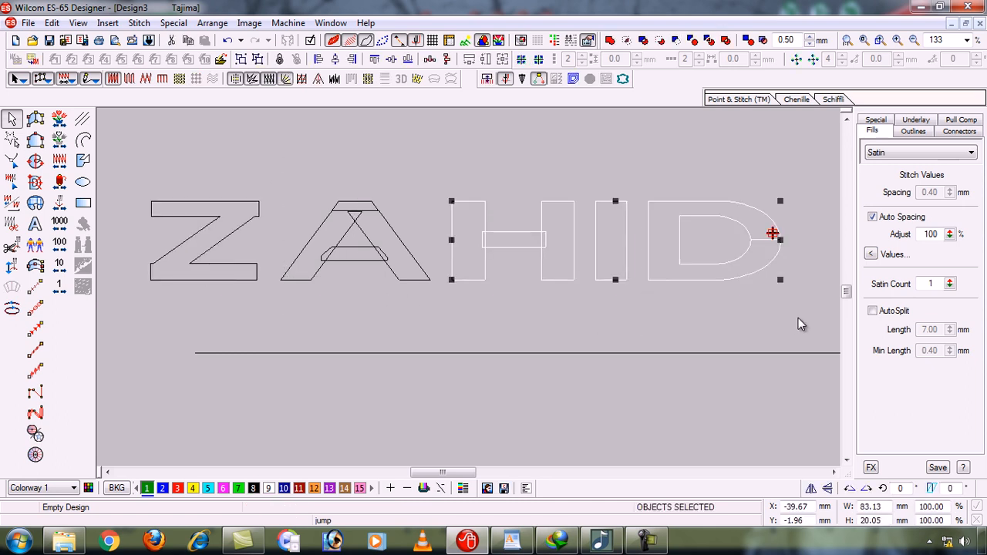
left_click(387, 263, "ctrl")
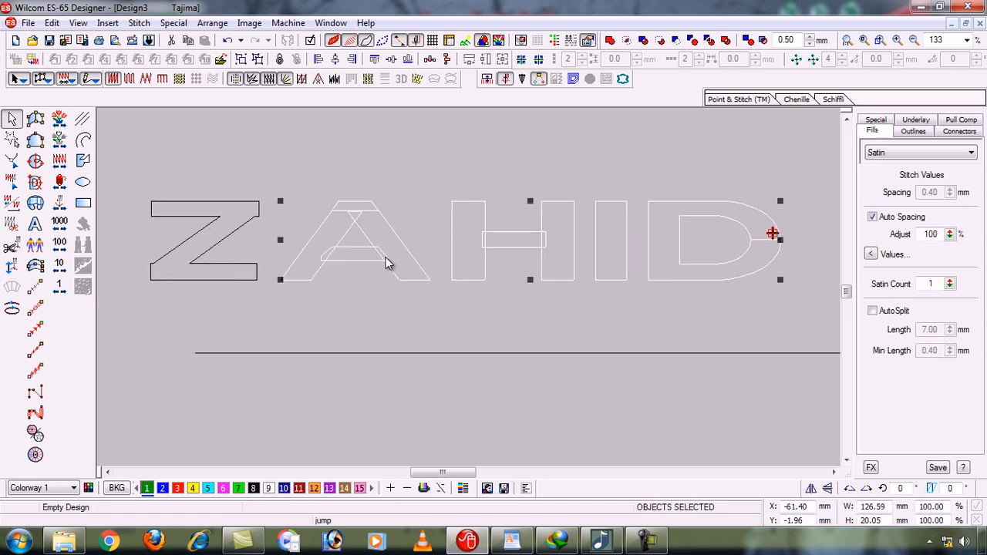
right_click(387, 262)
mouse_move(521, 504)
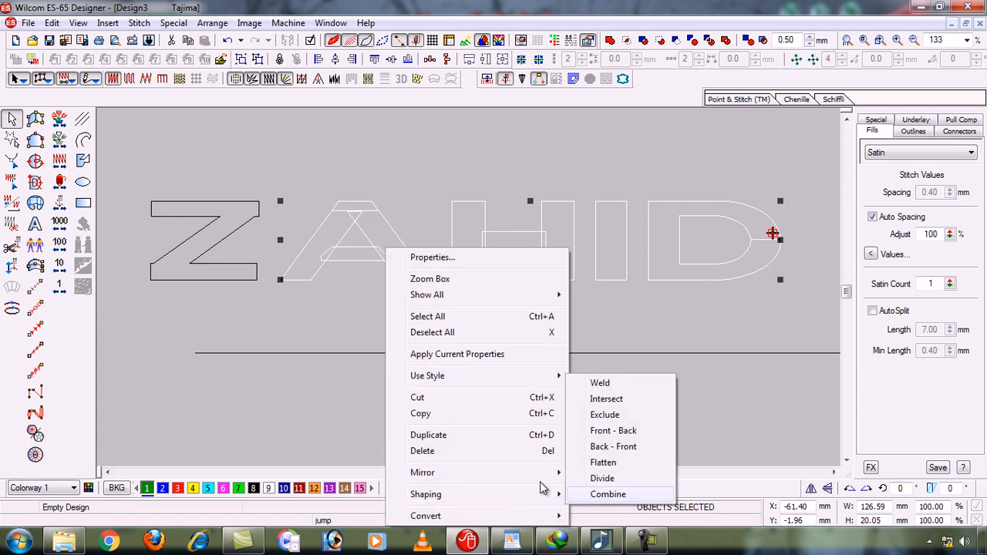
left_click(605, 495)
- Combine the overlapping parts of the A and of the H into one outline per letter, and clear the selection
right_click(376, 253)
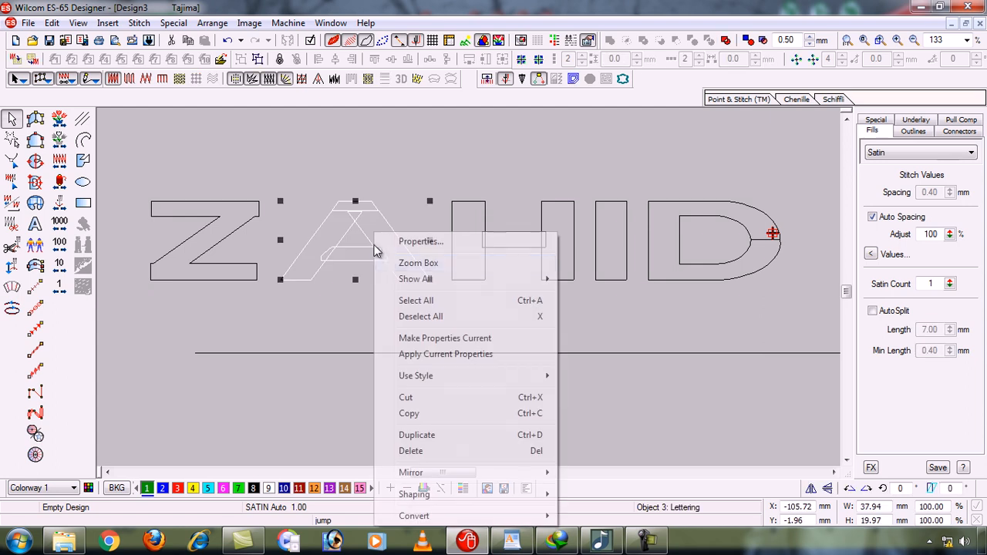
mouse_move(529, 495)
left_click(578, 495)
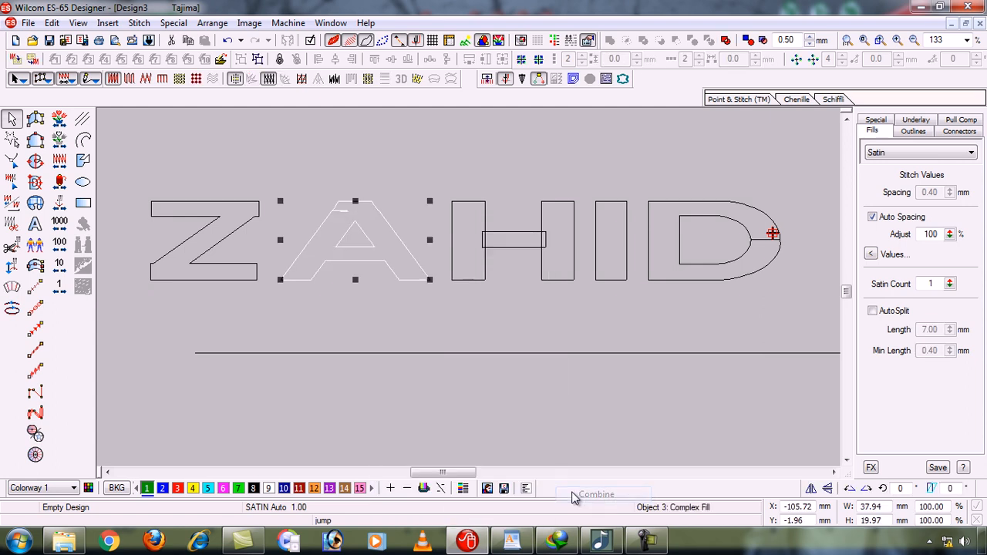
right_click(482, 225)
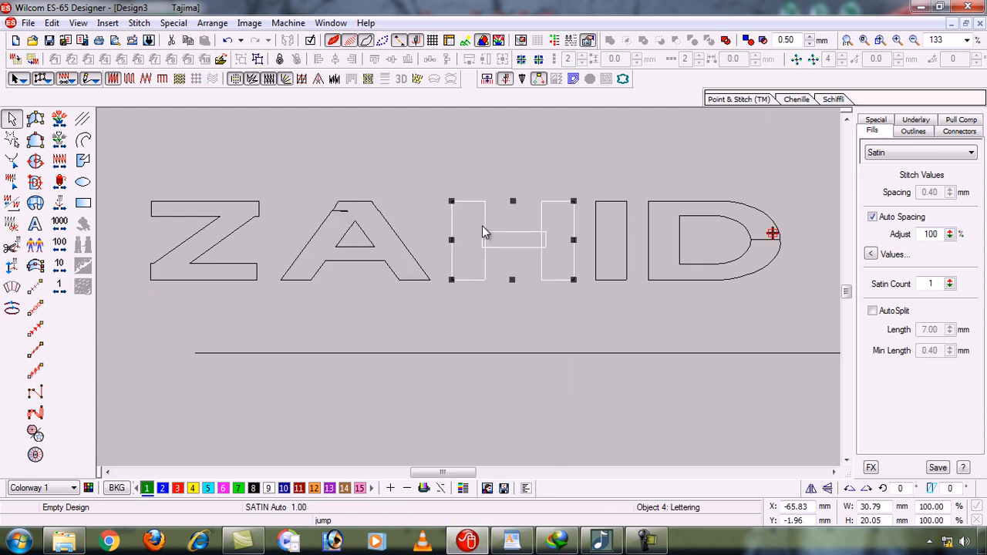
mouse_move(576, 495)
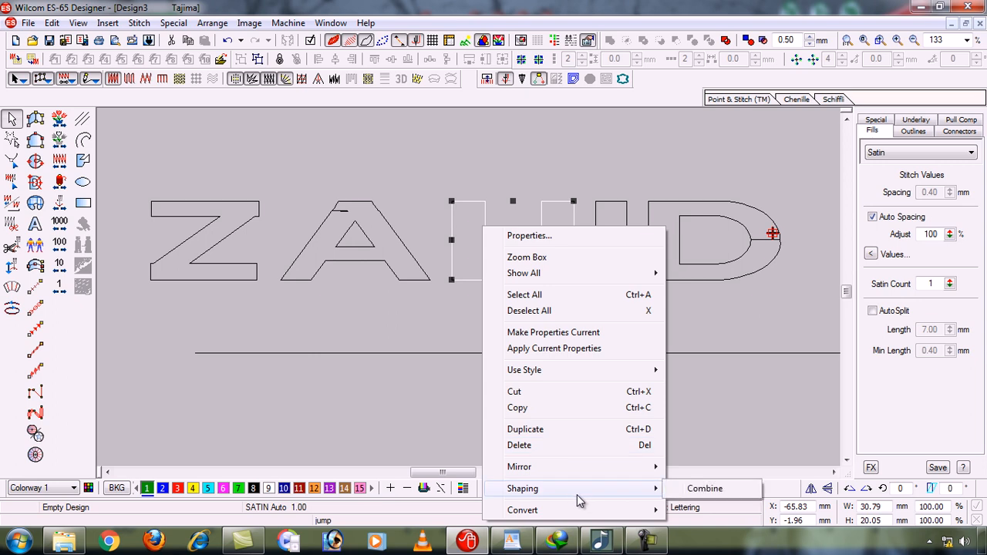
left_click(694, 489)
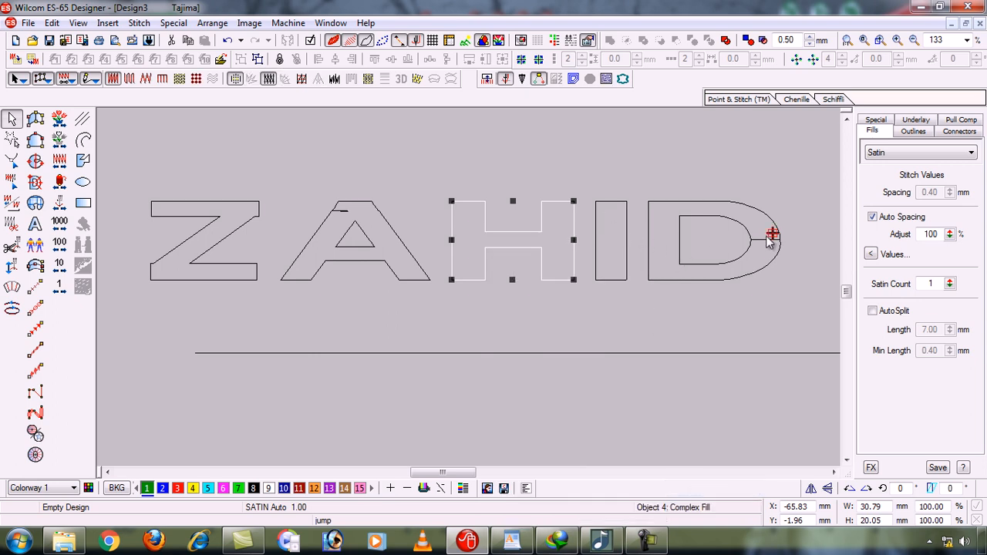
key("Escape")
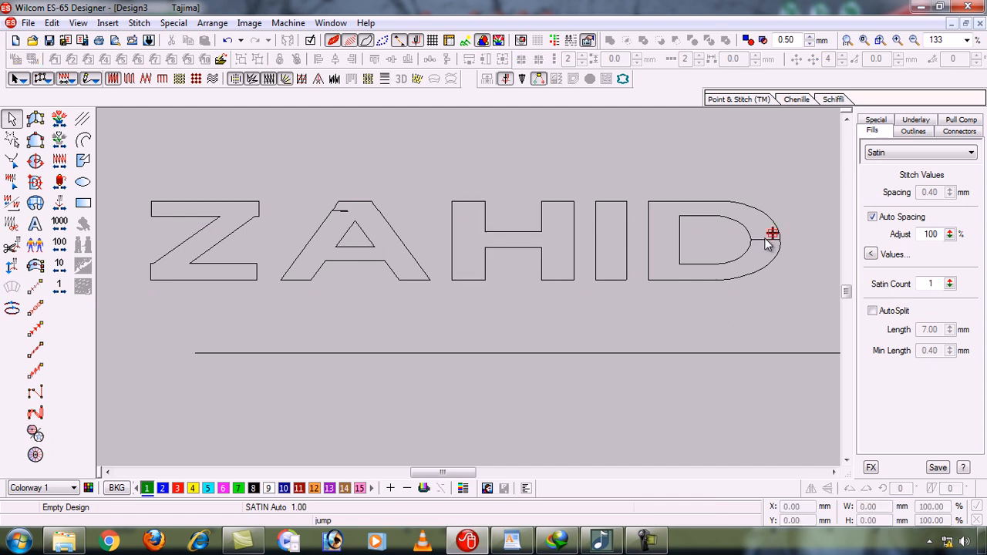
- Combine the overlapping parts of the letter D into a single outline and deselect it
right_click(752, 246)
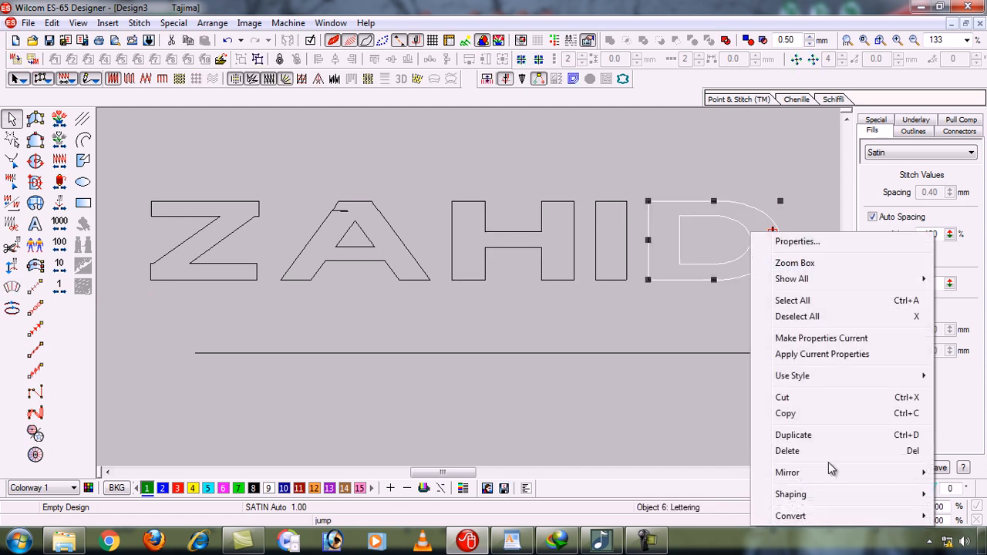
mouse_move(827, 498)
left_click(694, 494)
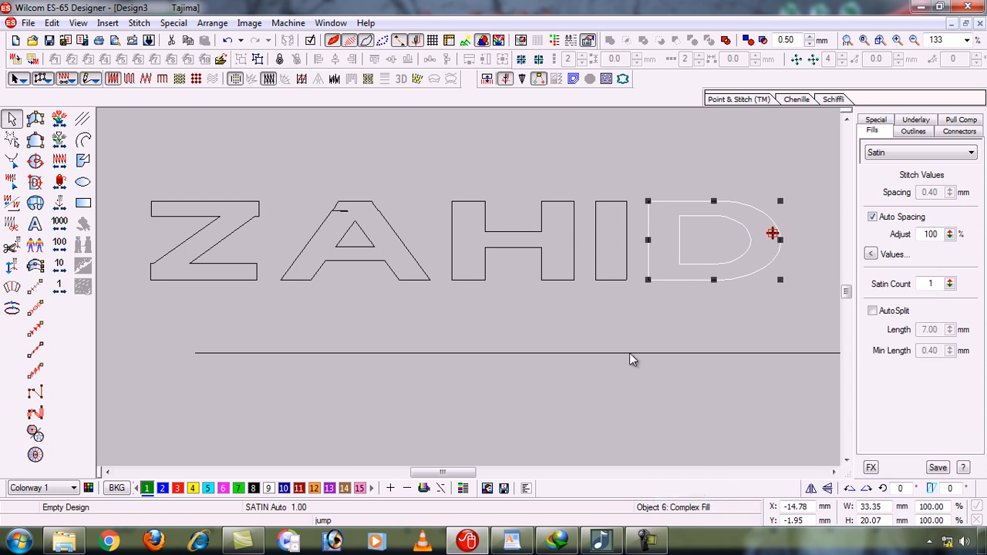
key("Escape")
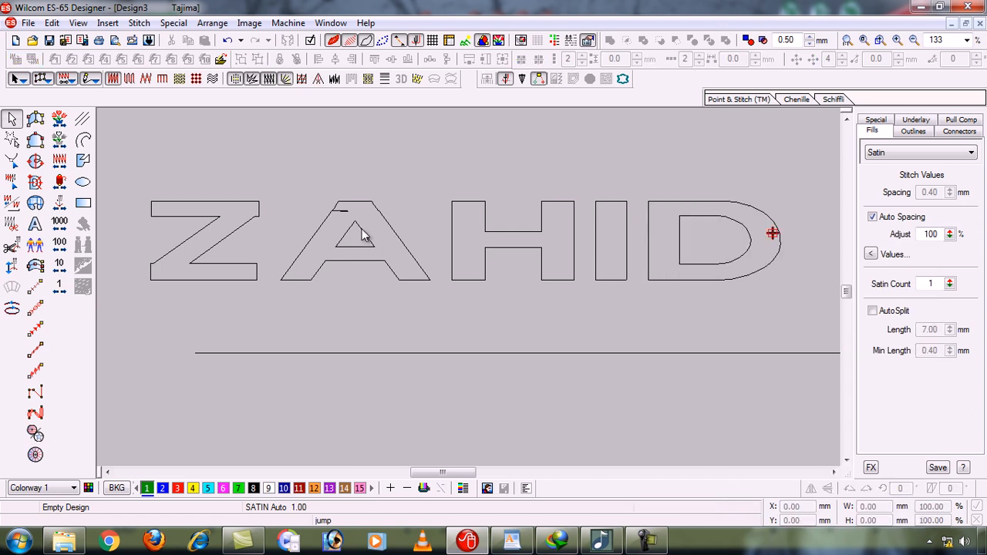
- Convert the combined letter Z from a complex fill into a vector polygon
left_click(223, 203)
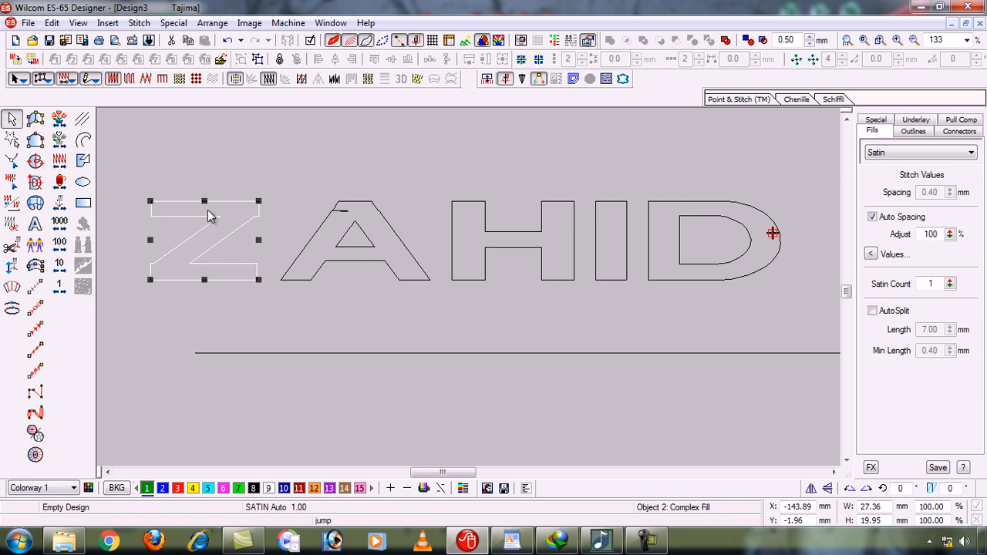
left_click(45, 289)
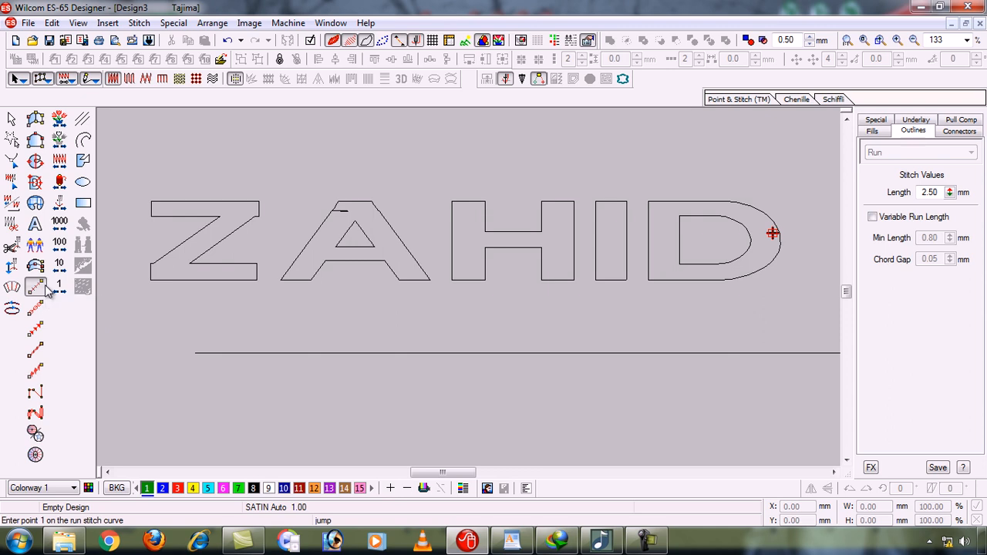
left_click(12, 119)
left_click(228, 243)
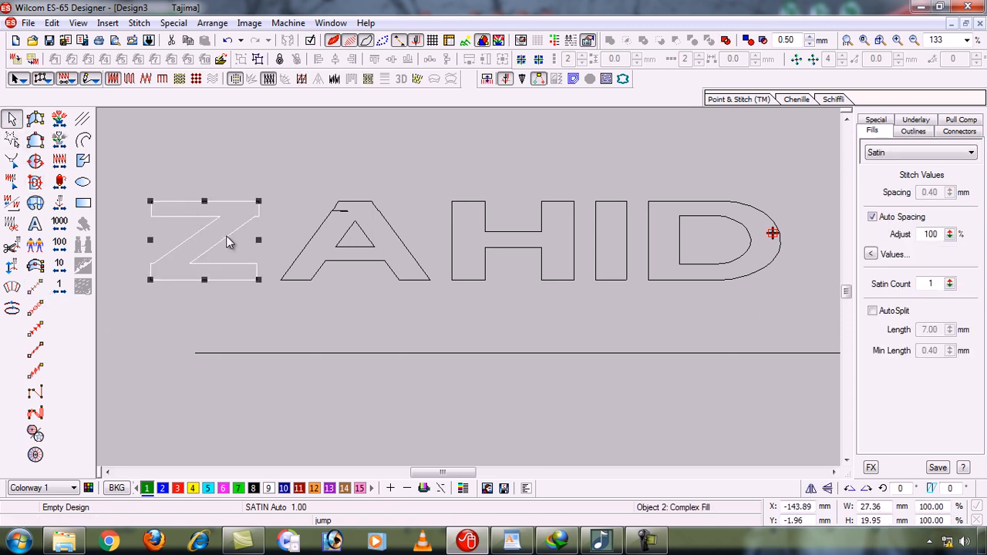
right_click(228, 242)
mouse_move(324, 522)
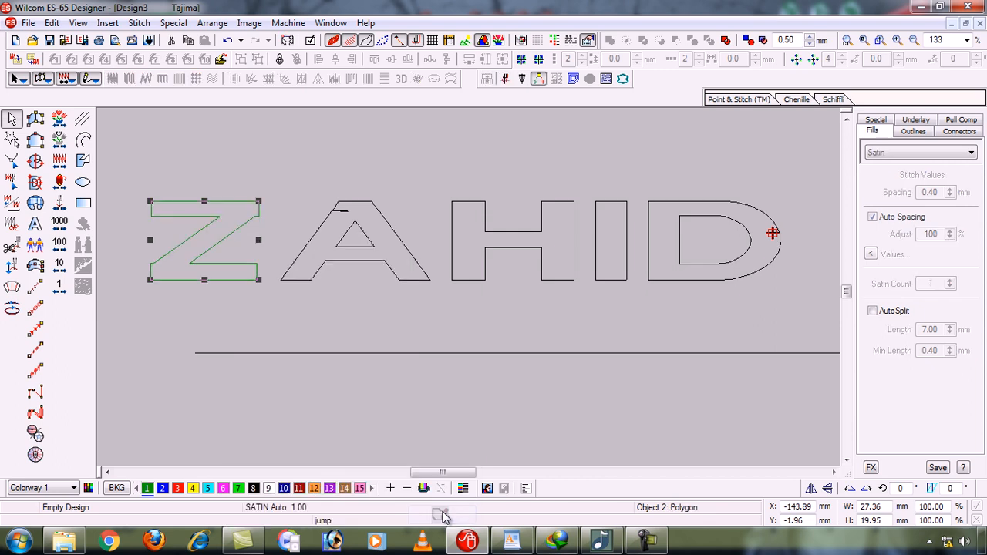
left_click(441, 514)
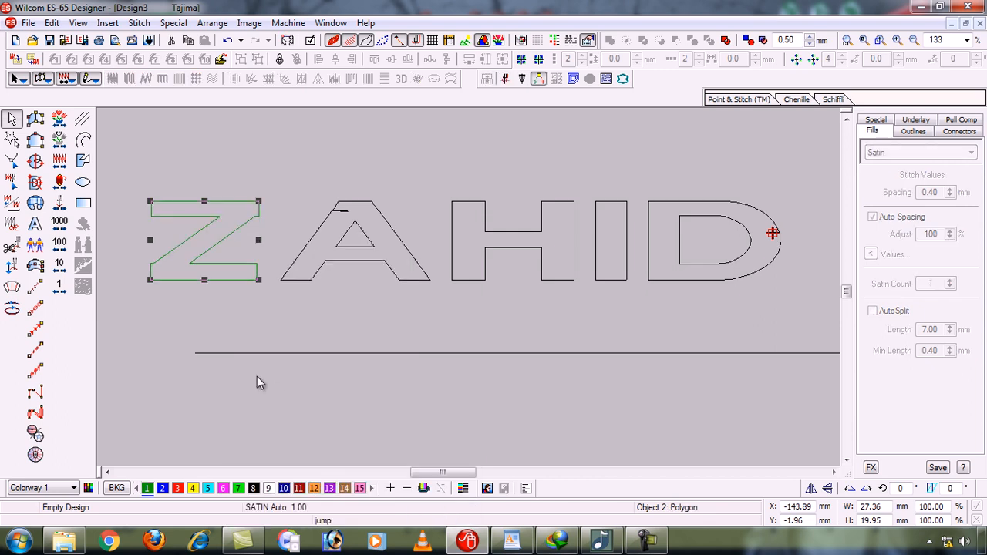
- Turn the Z polygon into a run stitch outline and undo the conversion back to the filled letter
left_click(35, 288)
key("Return")
key("Return")
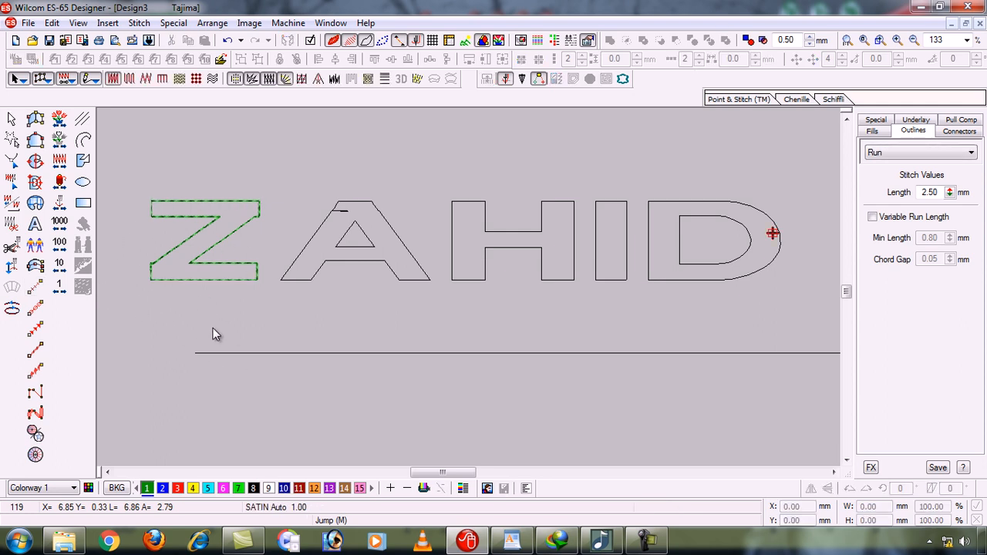
key("ctrl+z")
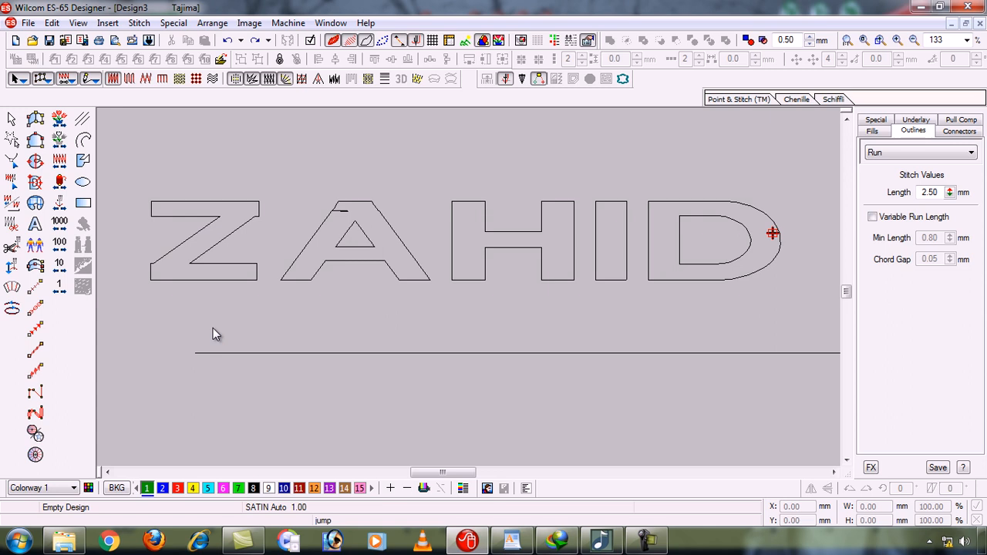
left_click(192, 244)
right_click(192, 244)
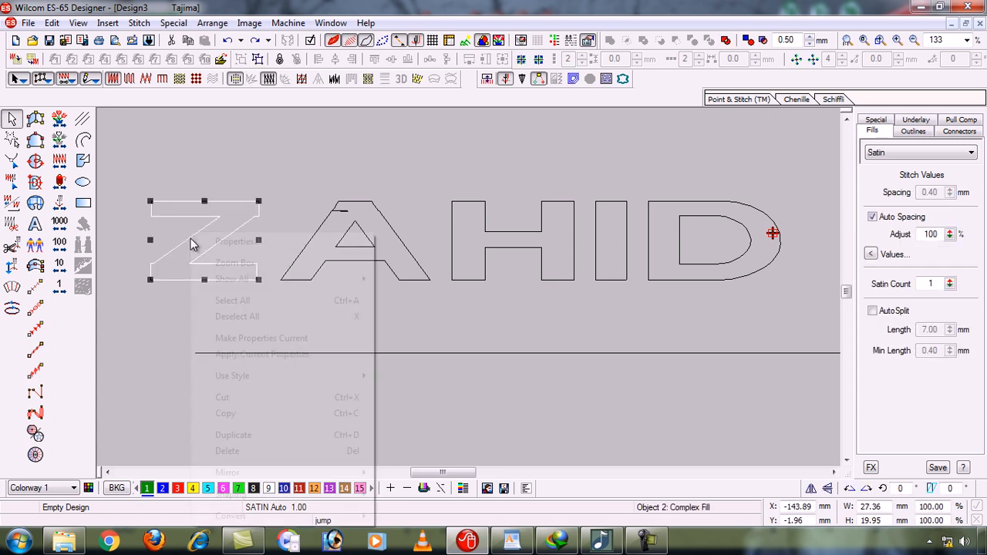
mouse_move(339, 516)
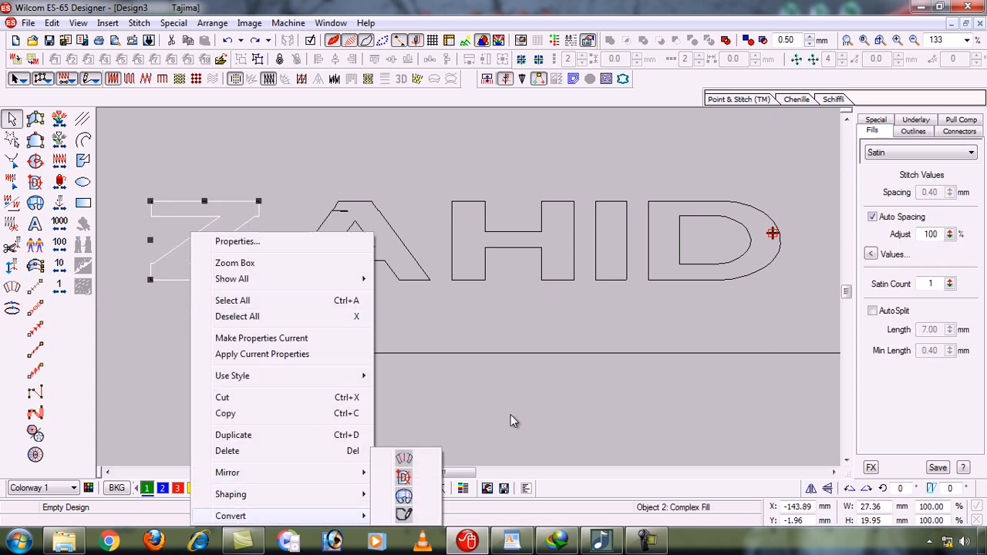
left_click(510, 415)
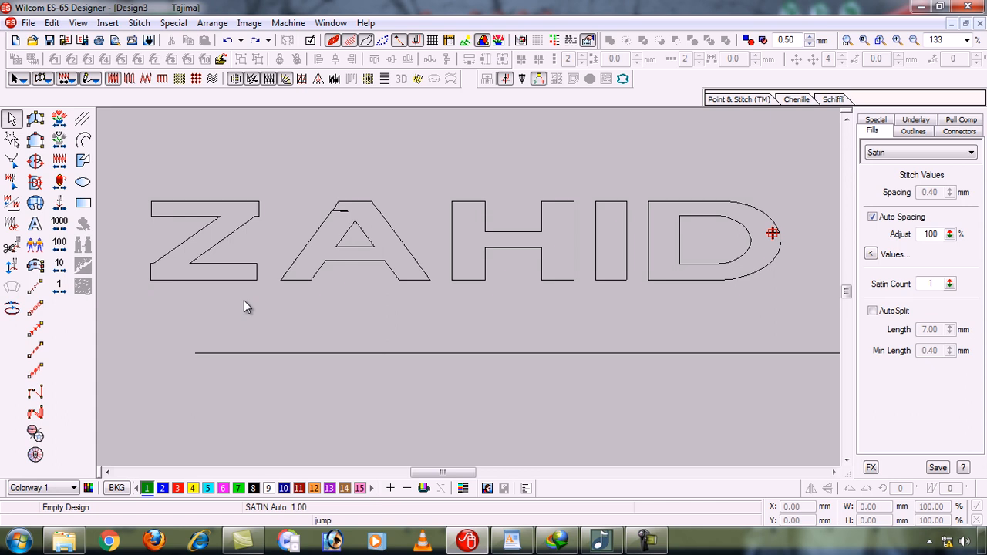
- Convert the combined letter Z from a complex fill into a vector polygon
left_click(220, 206)
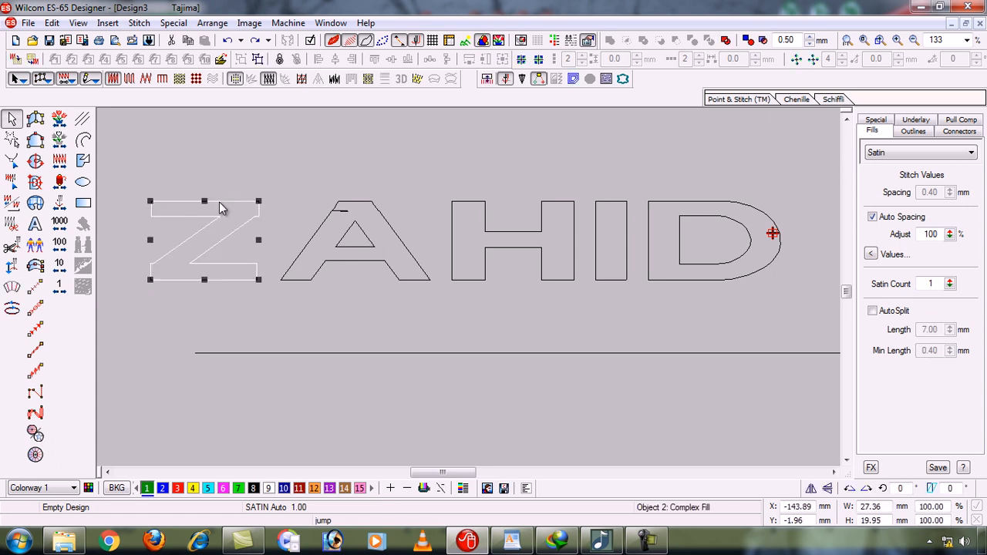
right_click(220, 206)
mouse_move(324, 486)
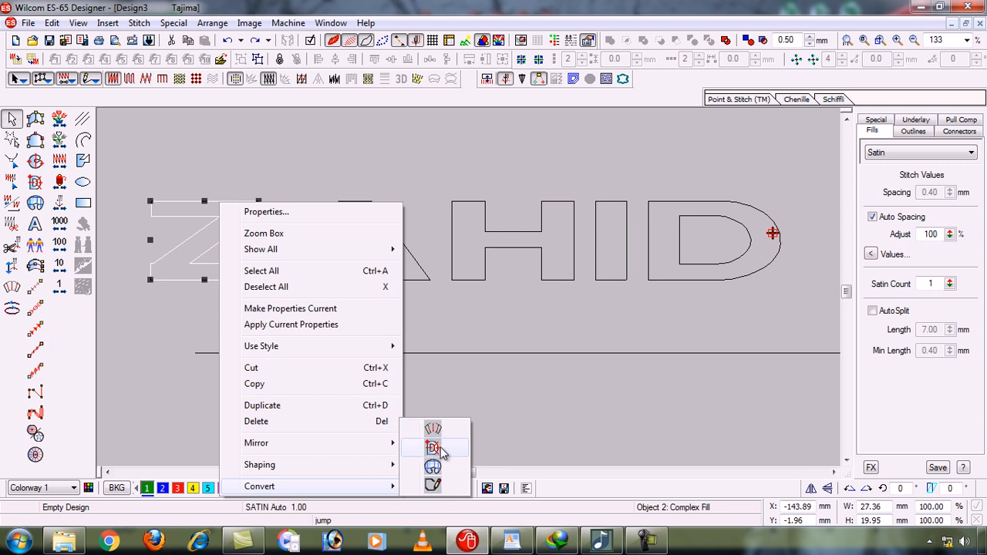
left_click(433, 486)
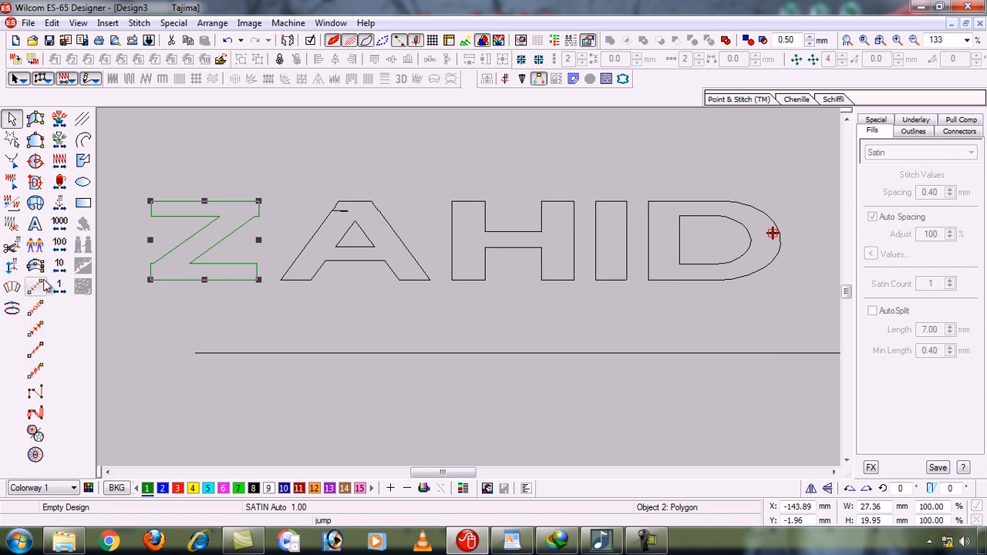
- Convert the Z polygon into a Backstitch outline and inspect its stitches up close
right_click(196, 242)
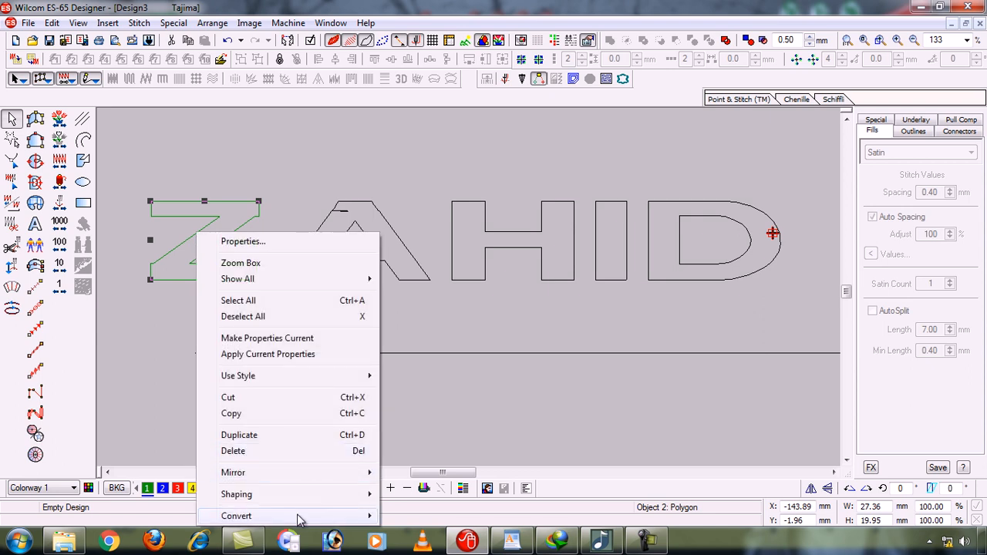
mouse_move(300, 518)
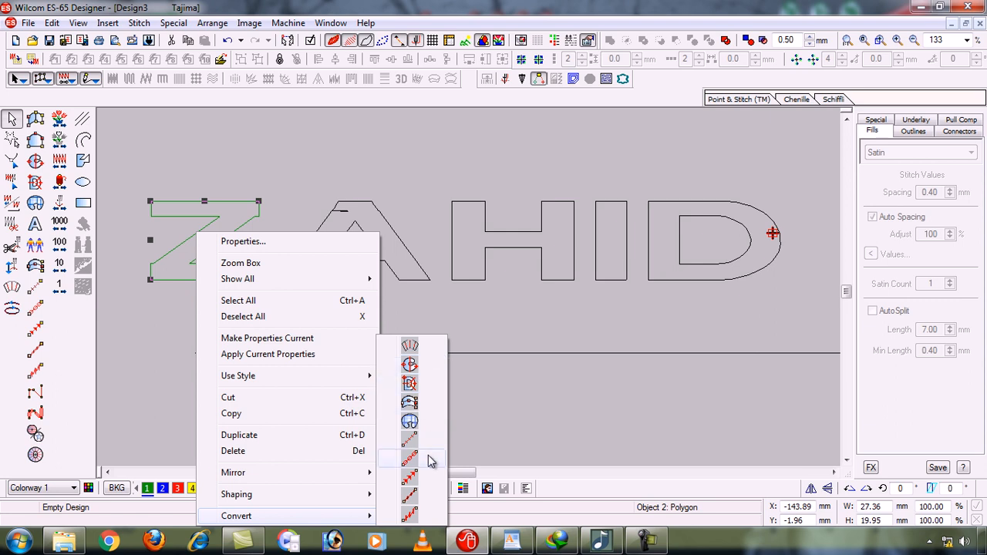
left_click(411, 499)
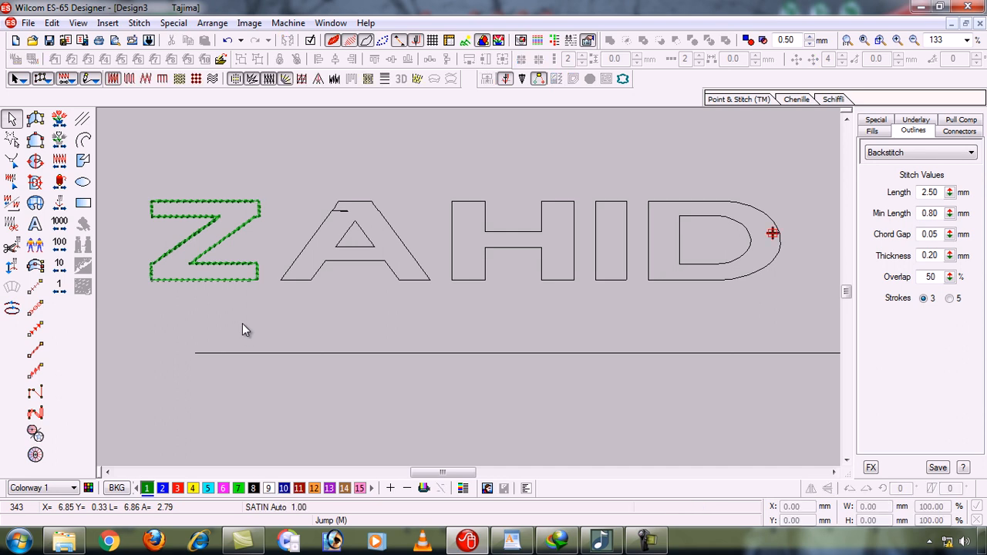
key("b")
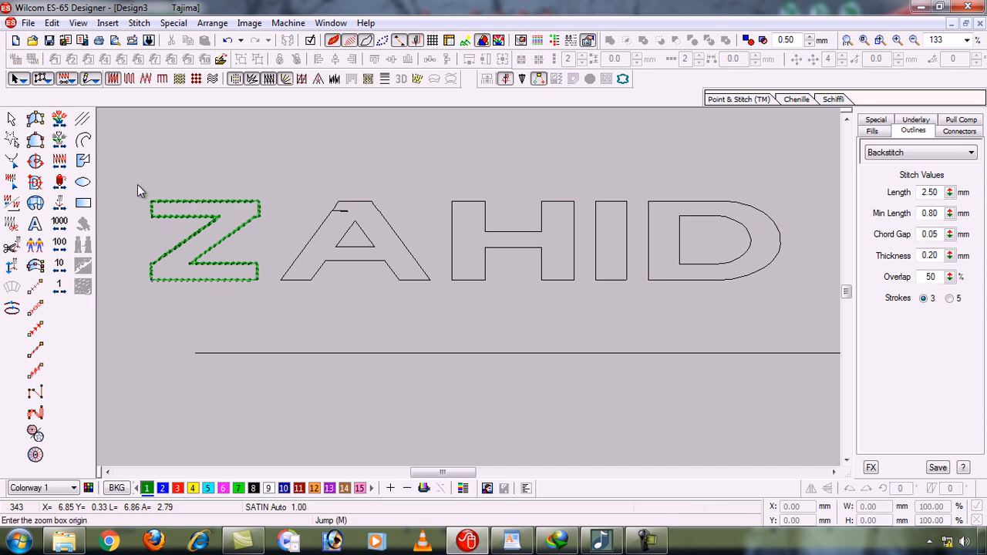
left_click(260, 290)
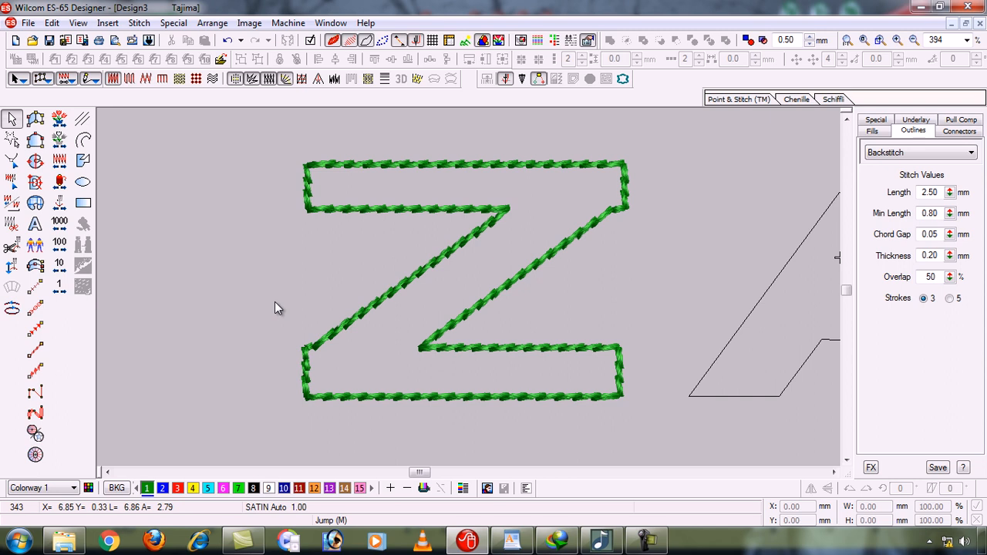
- Convert the letter A from a complex fill into vector outlines
key("shift+z")
key("b")
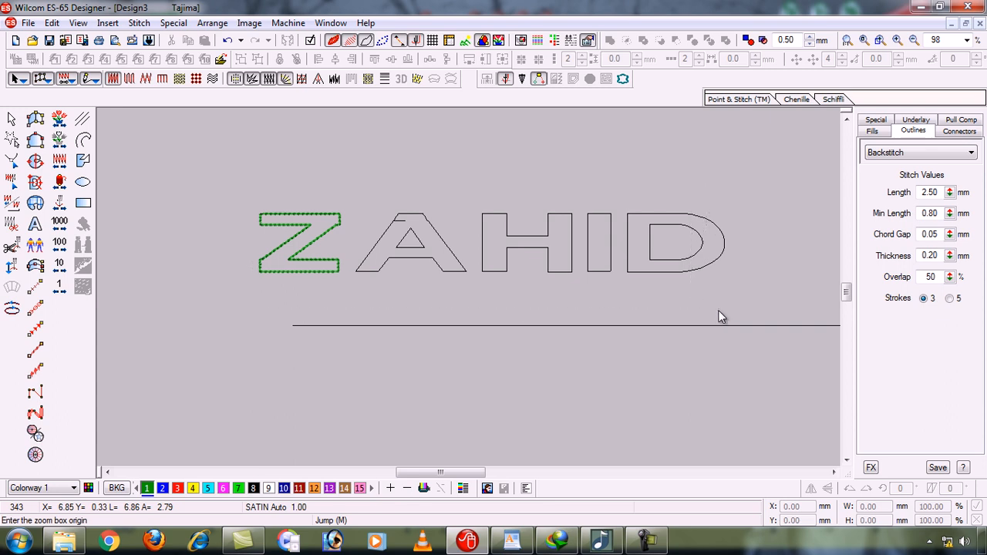
left_click(732, 307)
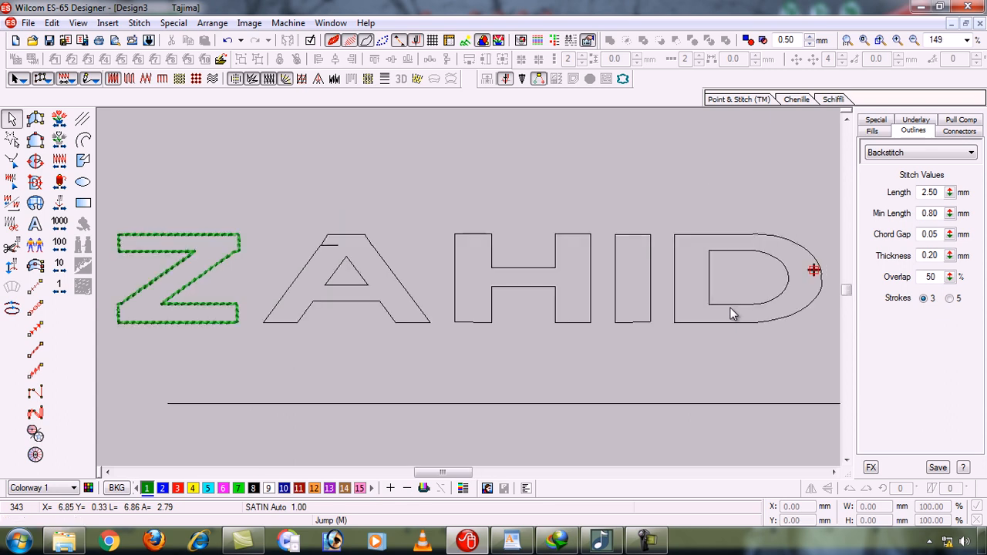
left_click(340, 263)
right_click(340, 263)
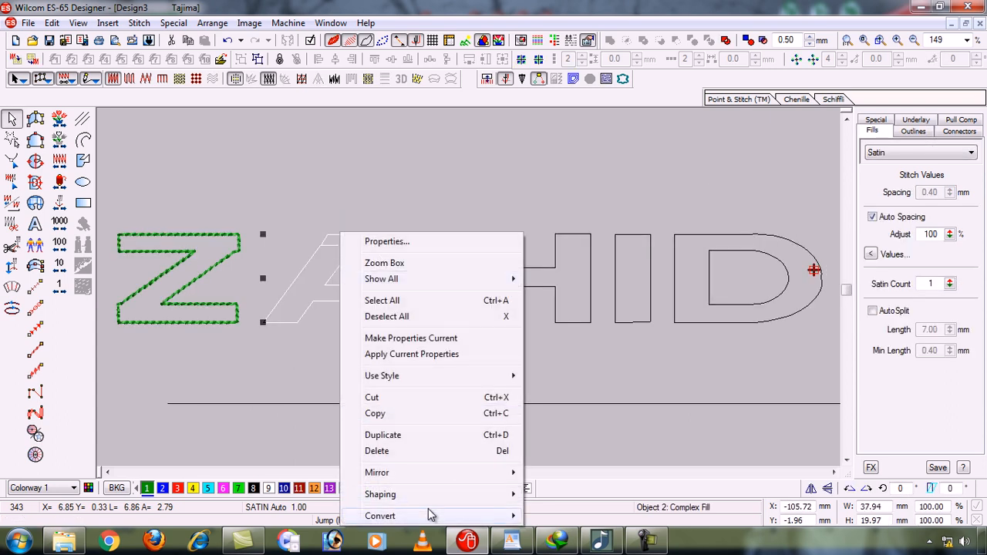
mouse_move(429, 516)
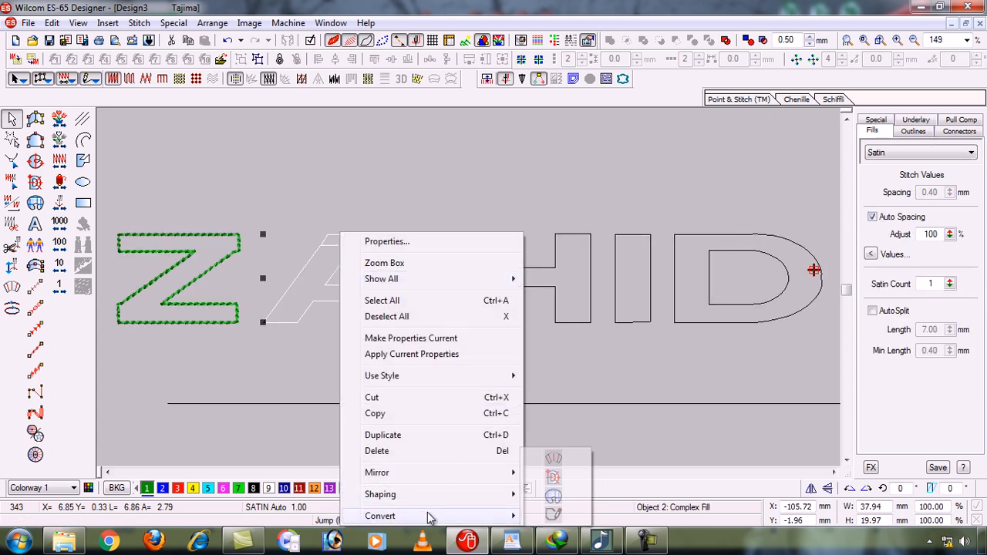
left_click(567, 514)
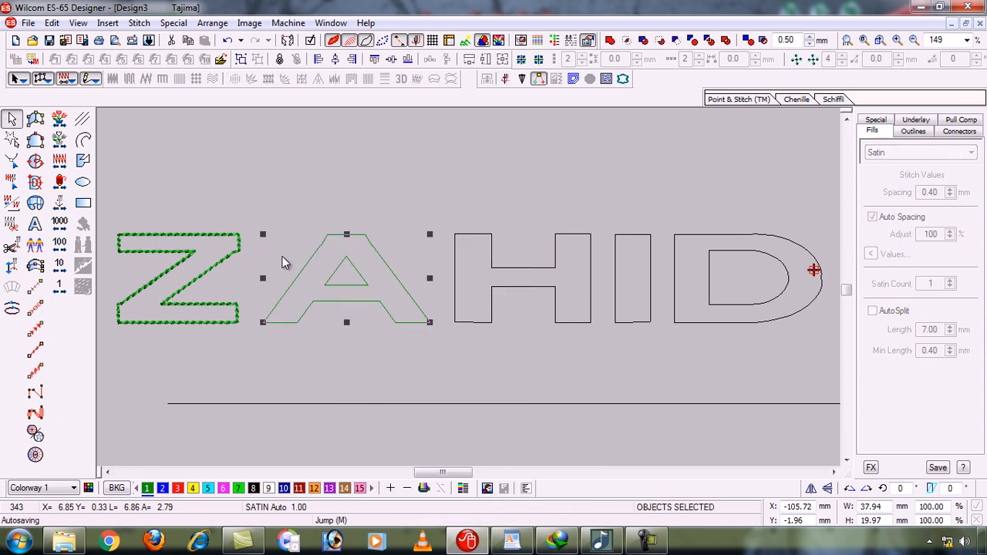
- Try to apply Backstitch to the A's vector outlines, and undo the A's conversion back to the complex fill
left_click(35, 352)
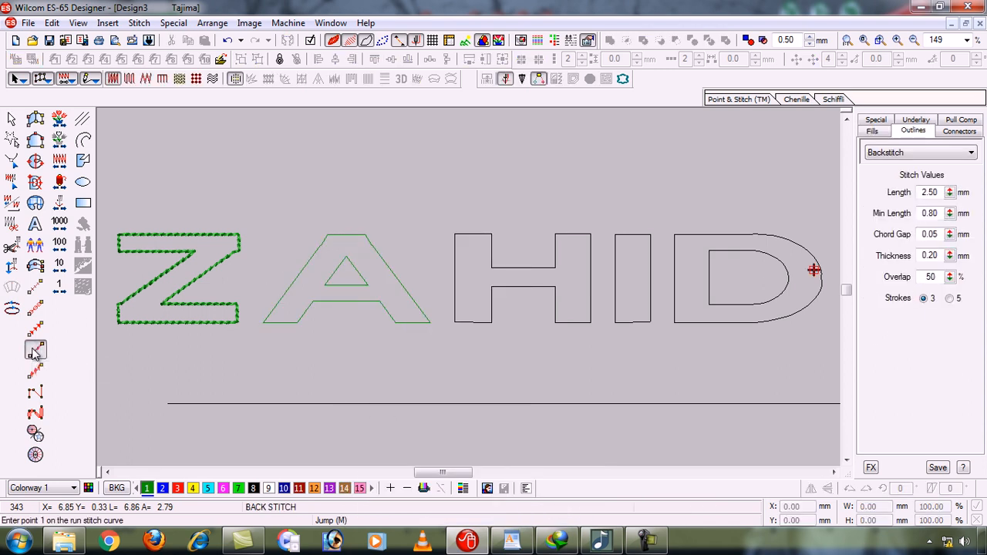
left_click(11, 119)
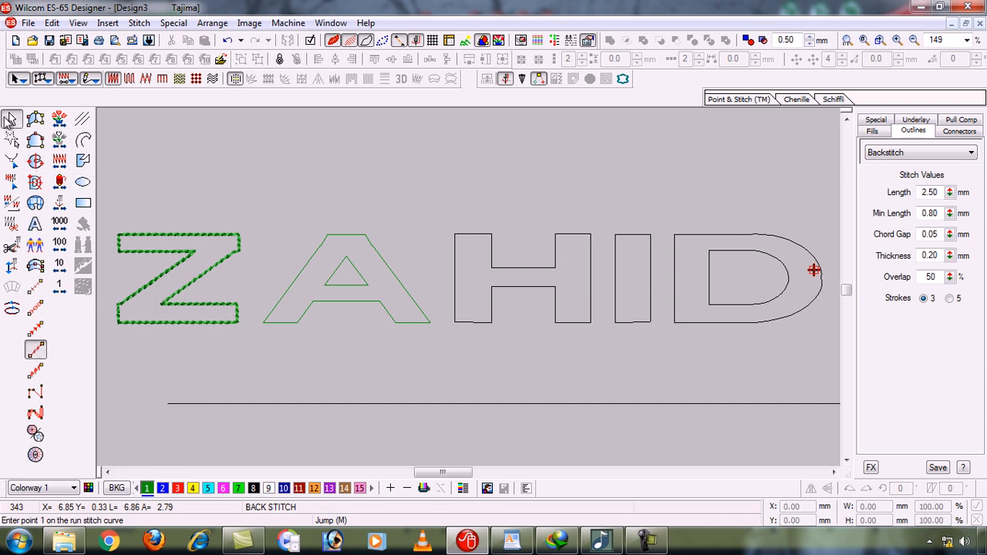
right_click(333, 270)
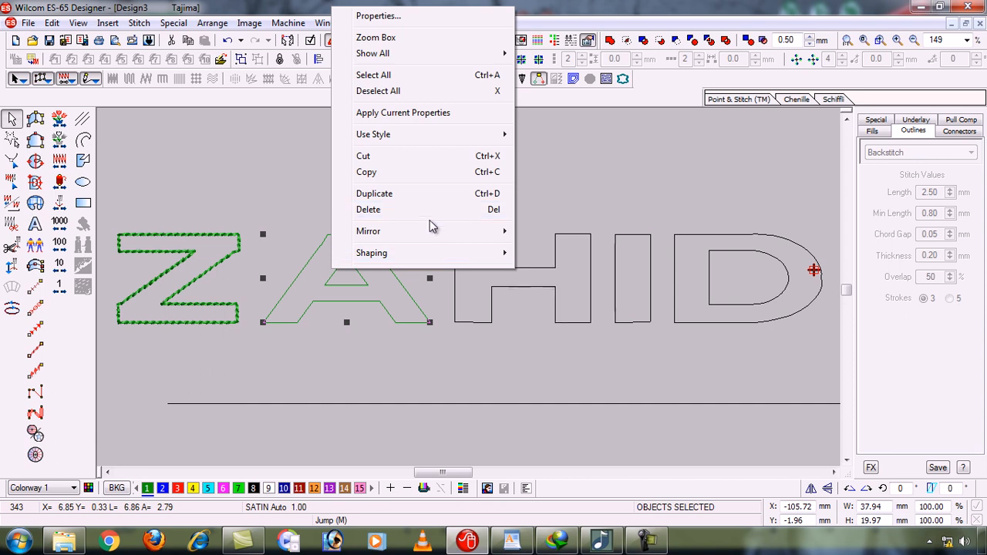
left_click(407, 360)
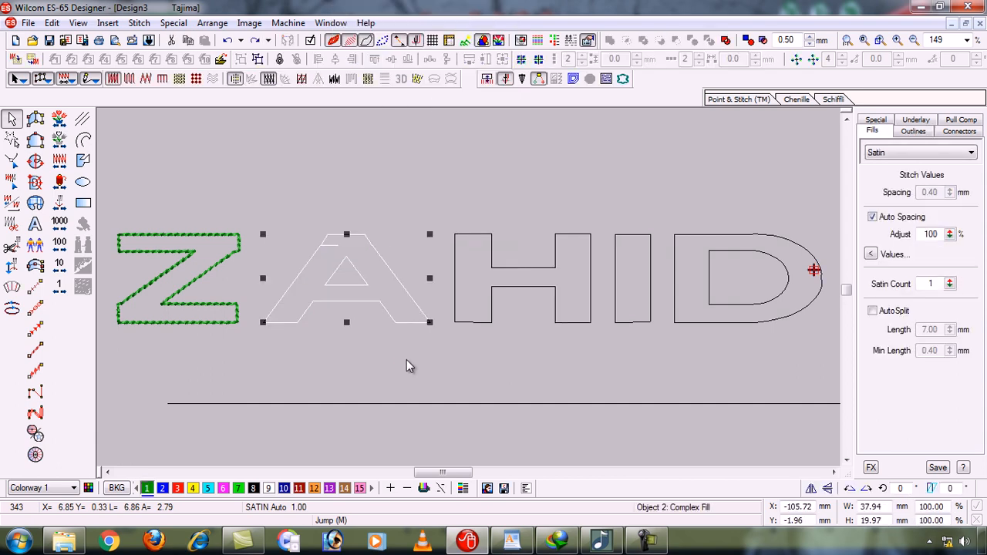
- Convert the A into vector outlines again, check the shaping operations available for them, and dismiss the options
right_click(360, 274)
mouse_move(493, 516)
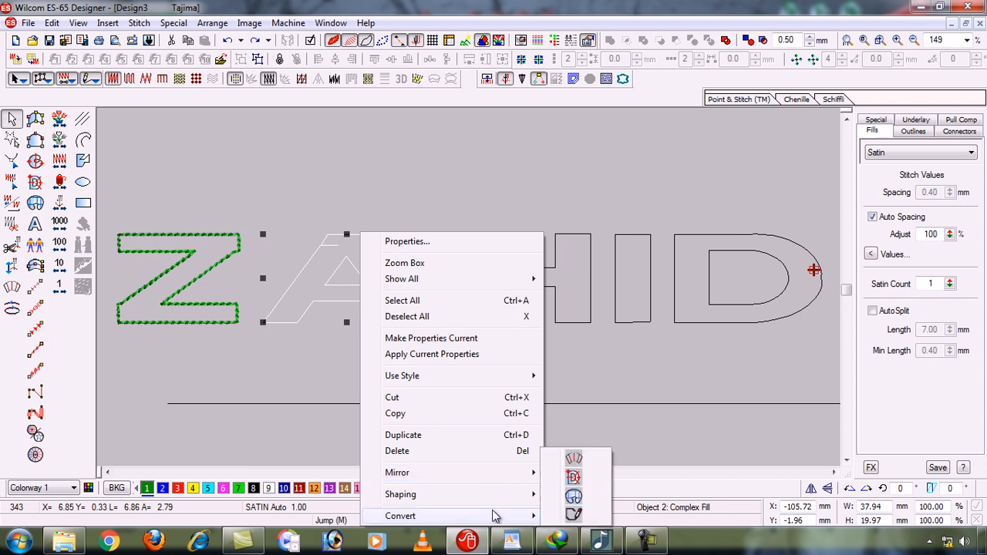
left_click(573, 515)
right_click(370, 285)
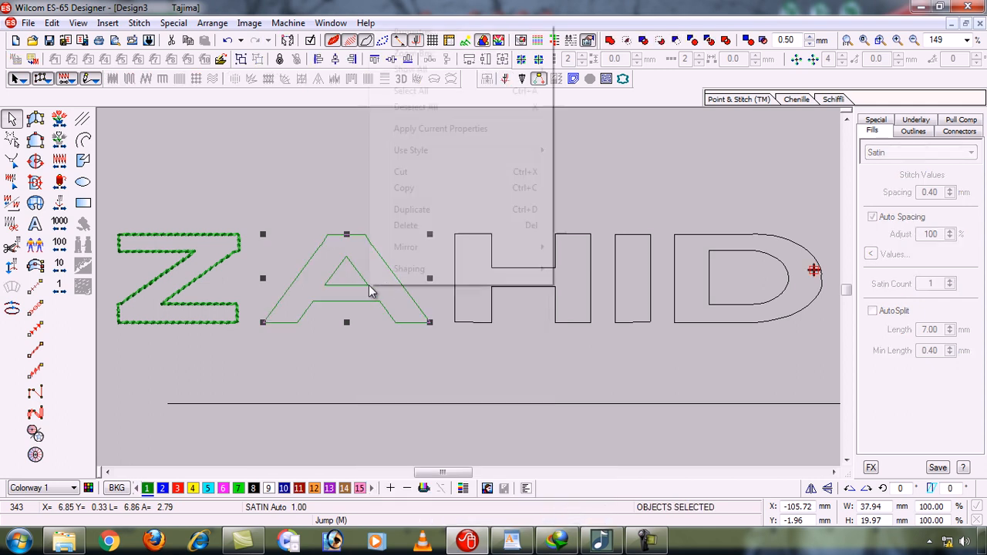
mouse_move(416, 270)
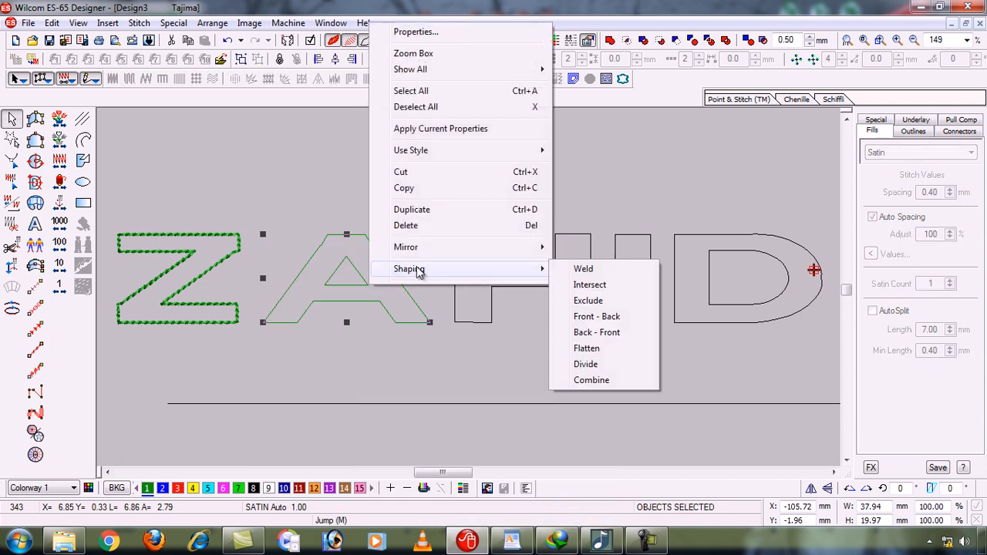
left_click(356, 366)
- Undo the conversions of the A and Z back to complex fills, along with the combining of the D, and deselect everything
key("Tab")
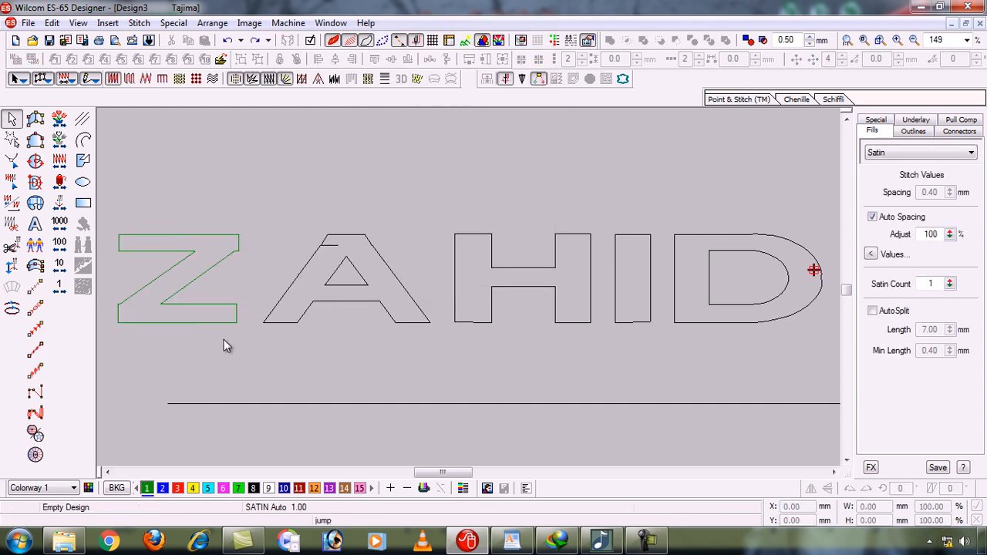
left_click(160, 326)
key("Tab")
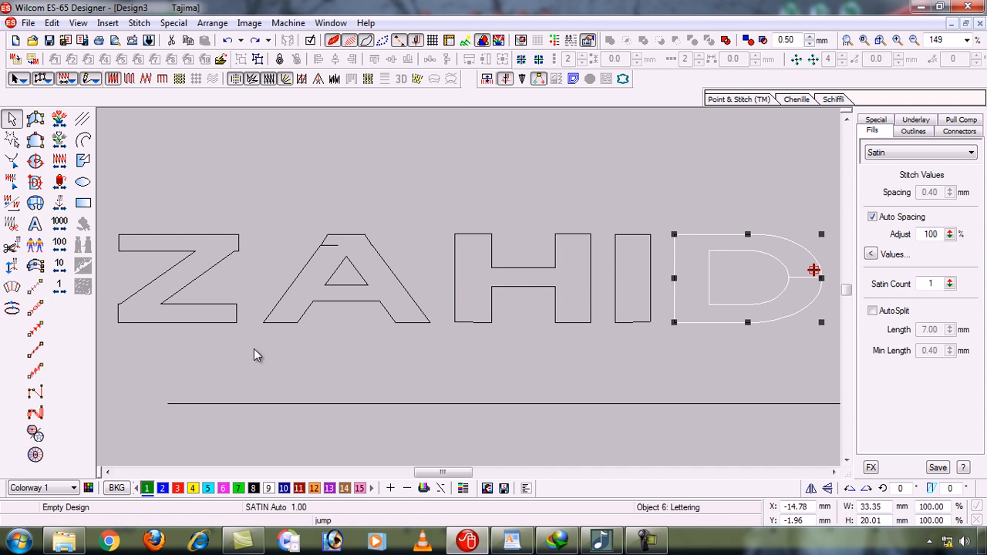
key("Escape")
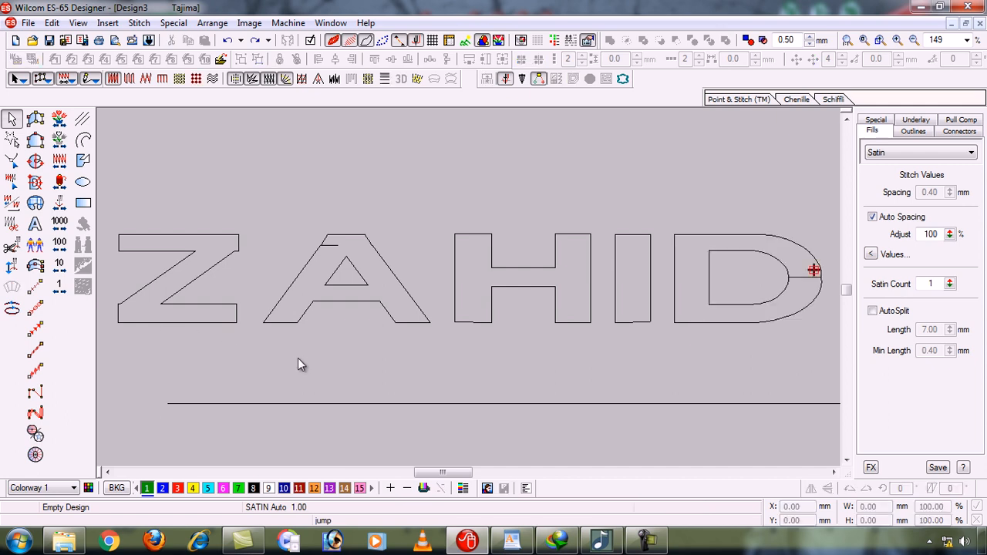
- Combine the overlapping parts of the letter D into one outline again and clear the selection
right_click(711, 300)
mouse_move(772, 518)
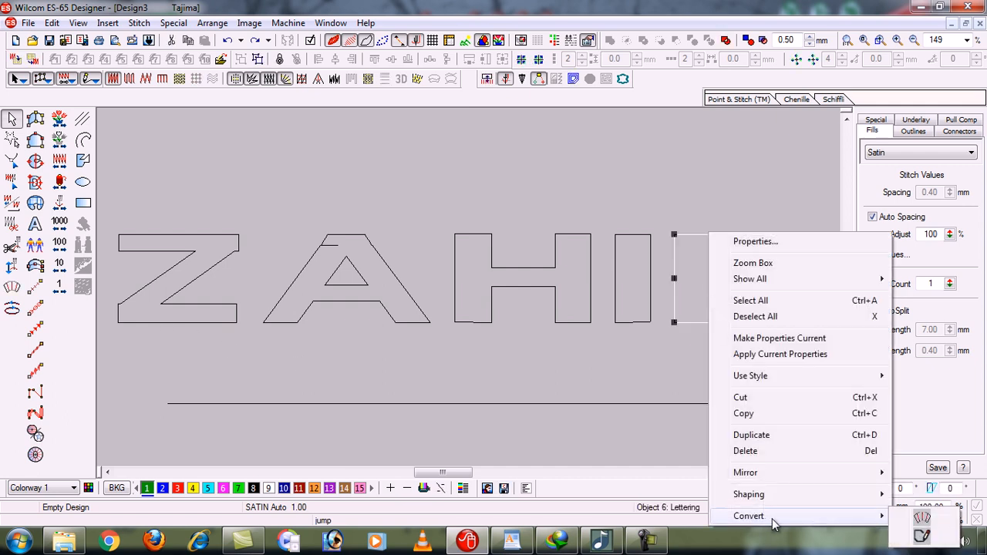
mouse_move(769, 497)
left_click(687, 494)
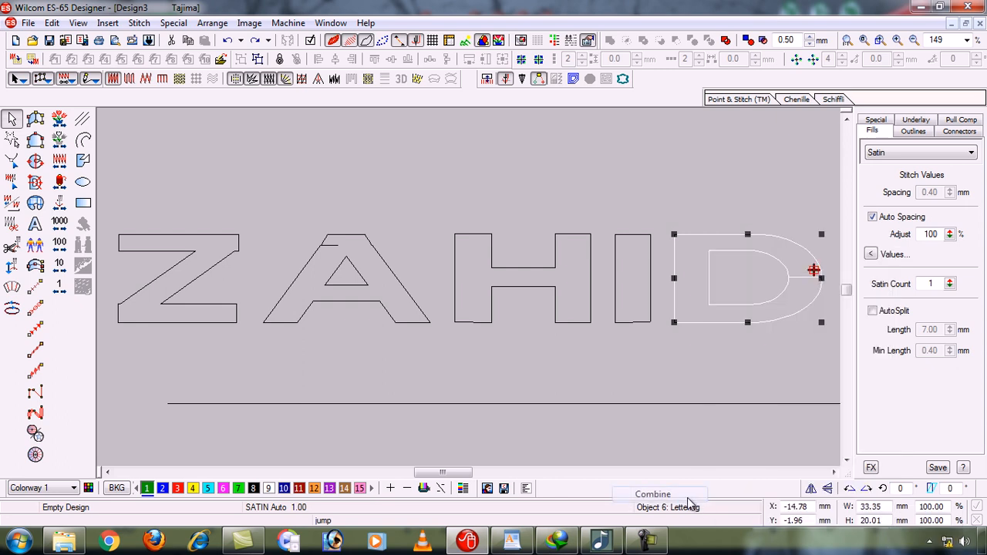
key("Escape")
right_click(214, 271)
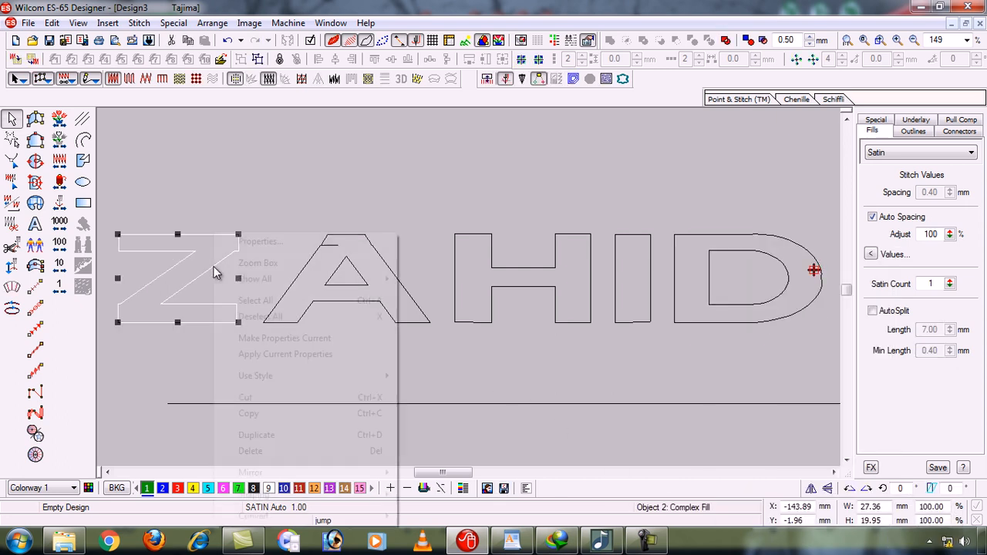
mouse_move(276, 496)
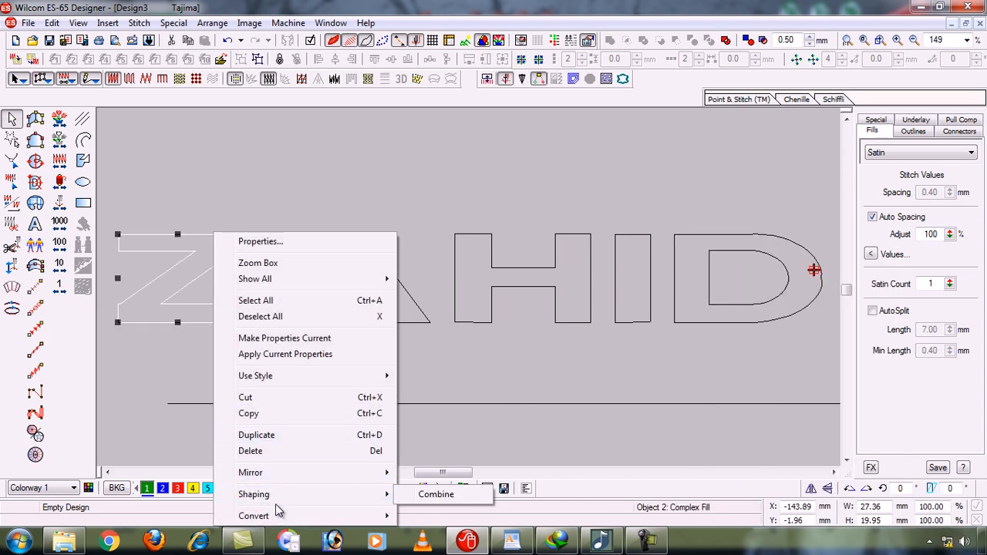
mouse_move(280, 515)
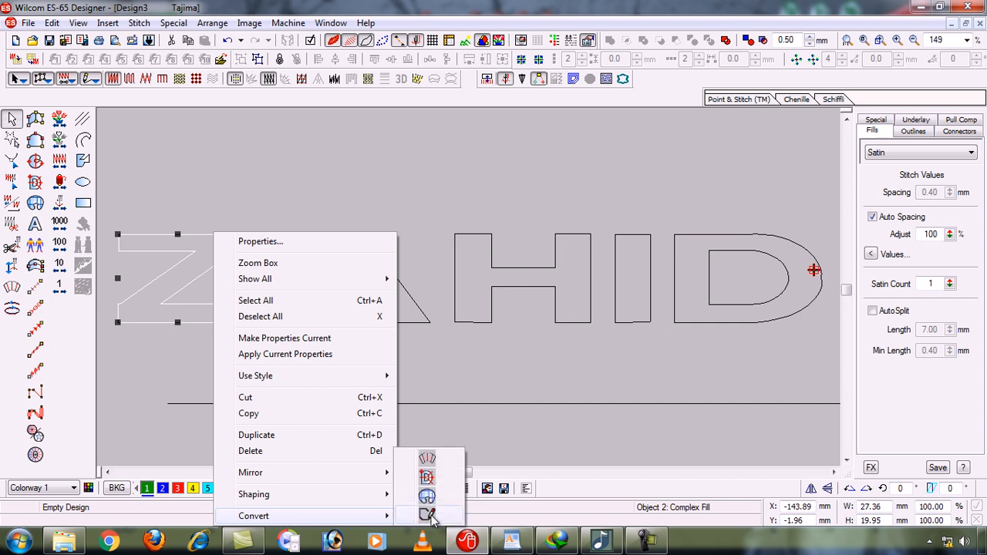
left_click(35, 351)
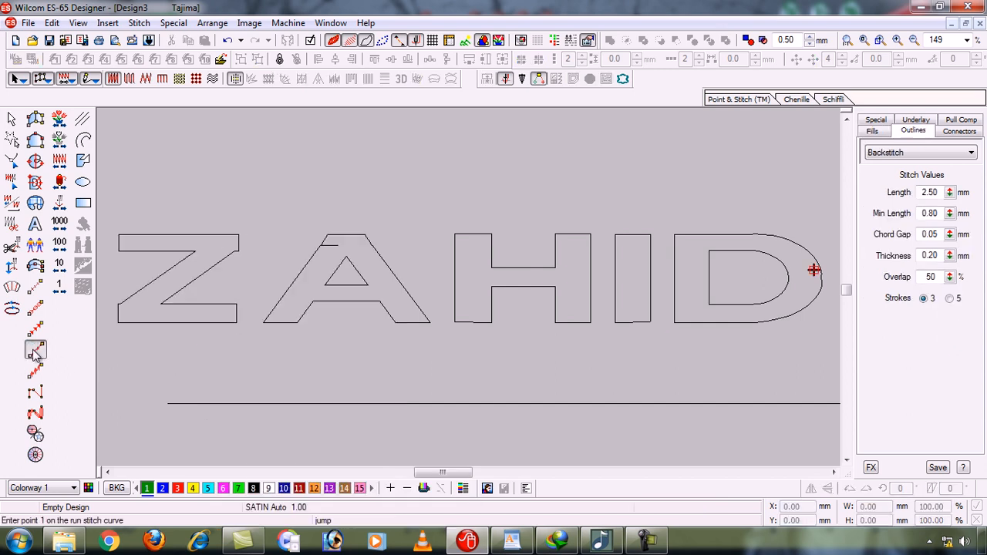
key("Escape")
- Convert the letter Z from its complex fill into a vector polygon
left_click(190, 246)
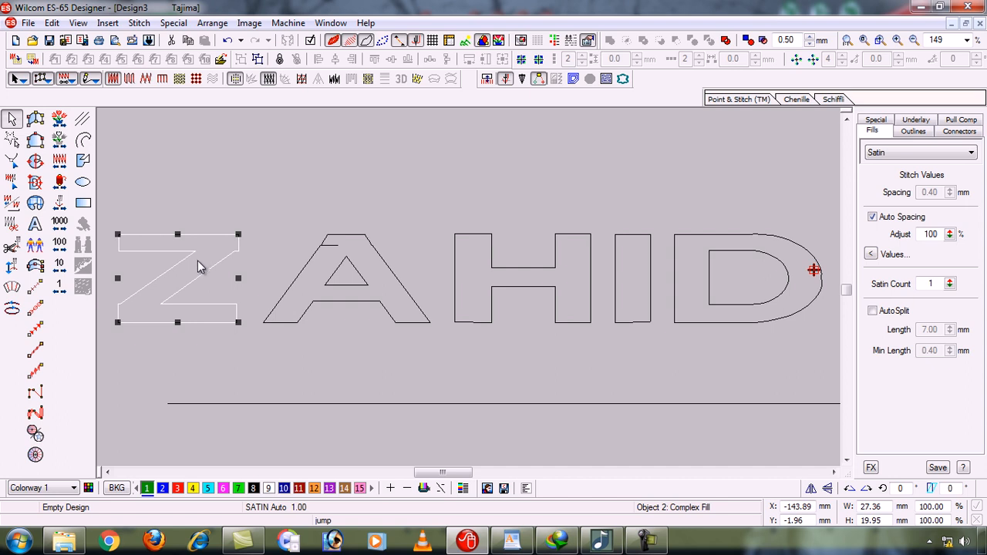
right_click(197, 266)
mouse_move(301, 516)
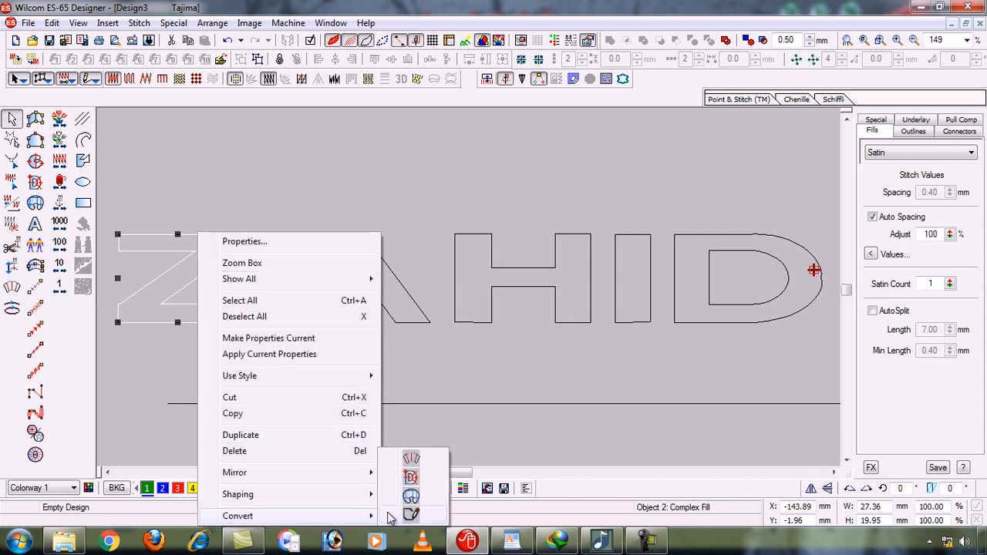
left_click(410, 516)
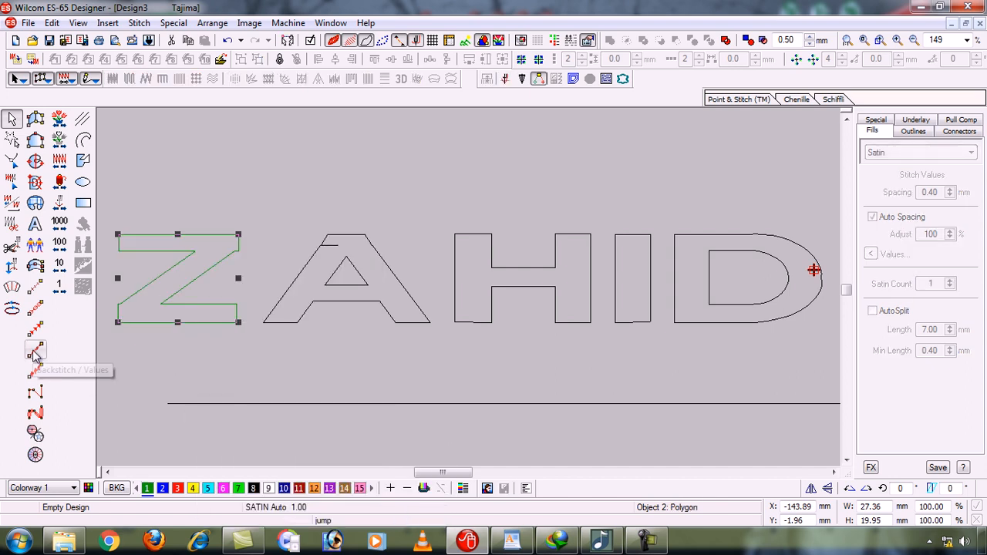
- Apply backstitch to the vector polygon of the letter Z and clear the selection
left_click(35, 353)
left_click(261, 332)
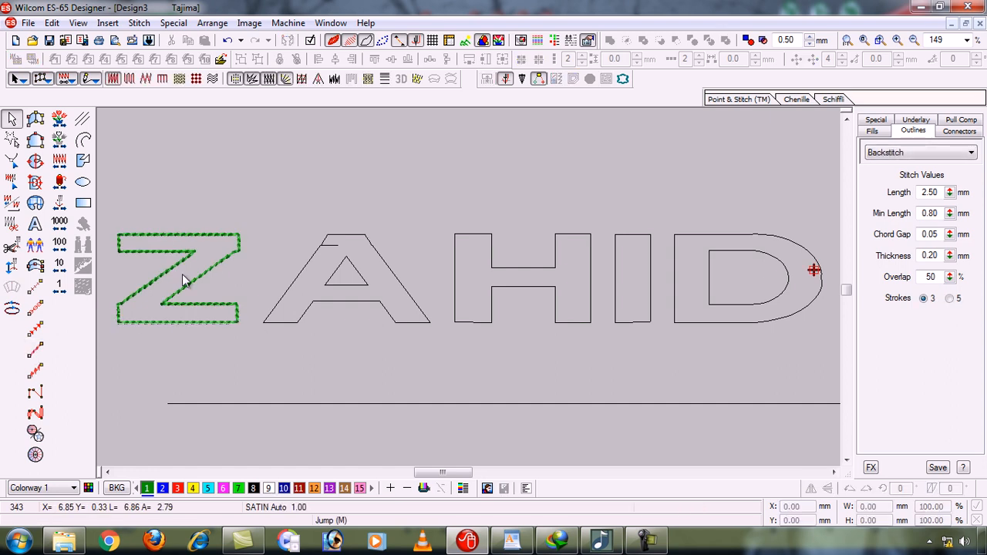
- Convert the letter A into vector outlines and try to apply backstitch to them
left_click(330, 285)
right_click(330, 284)
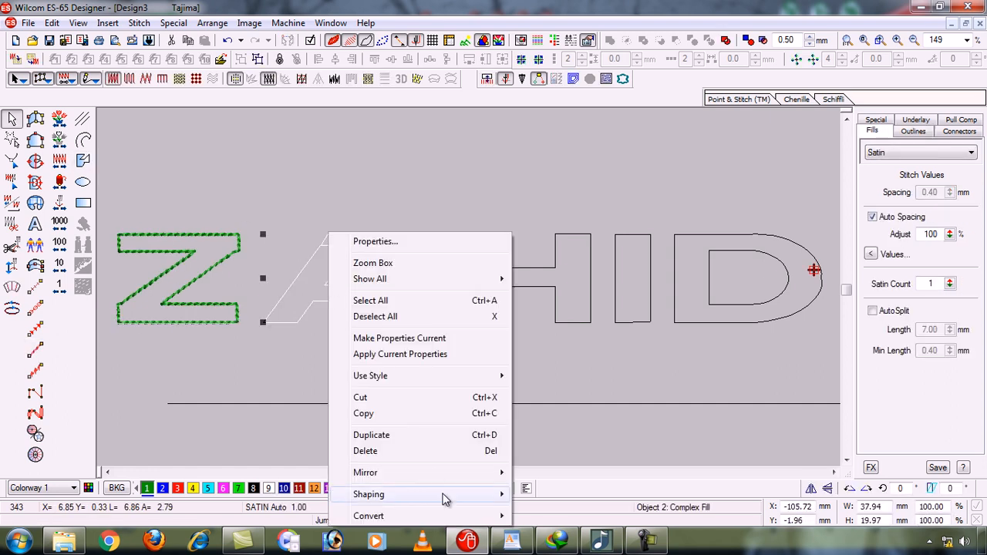
mouse_move(446, 518)
left_click(542, 514)
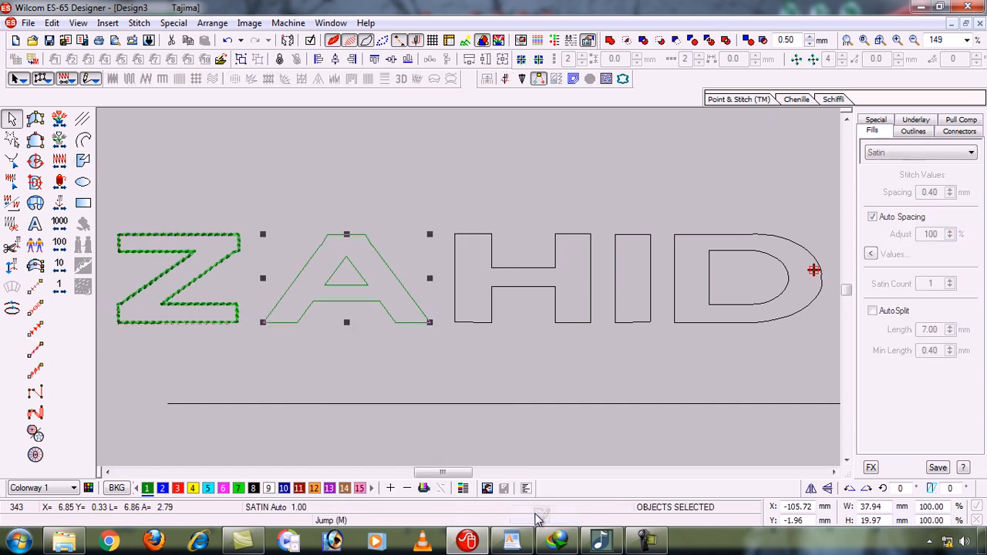
left_click(36, 352)
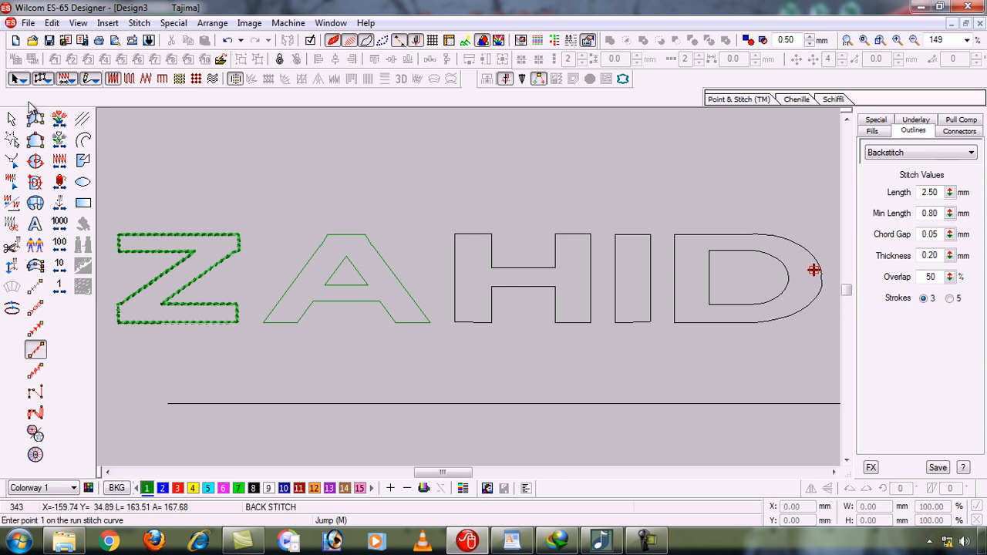
- Undo the vector conversion of the letter A and return to object selection
key("ctrl+z")
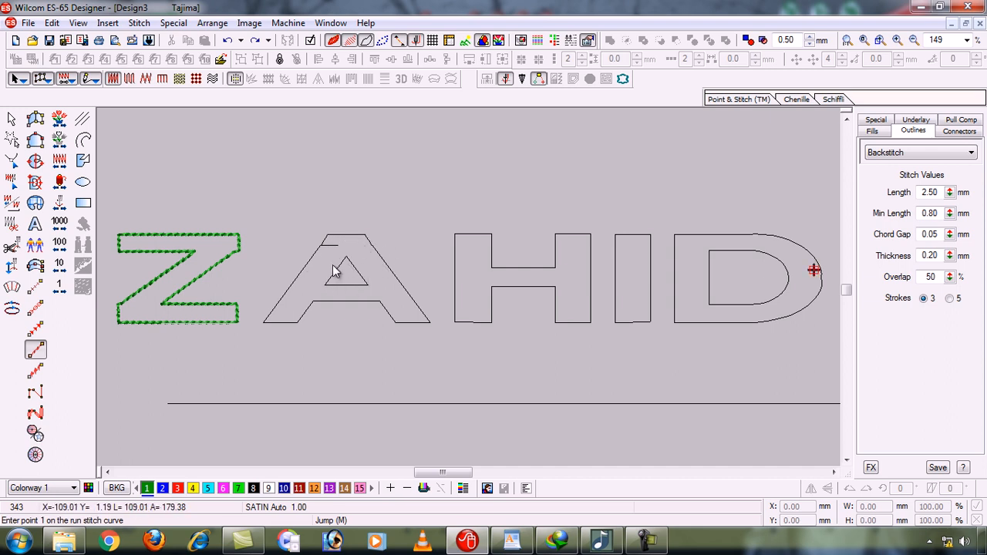
left_click(454, 283)
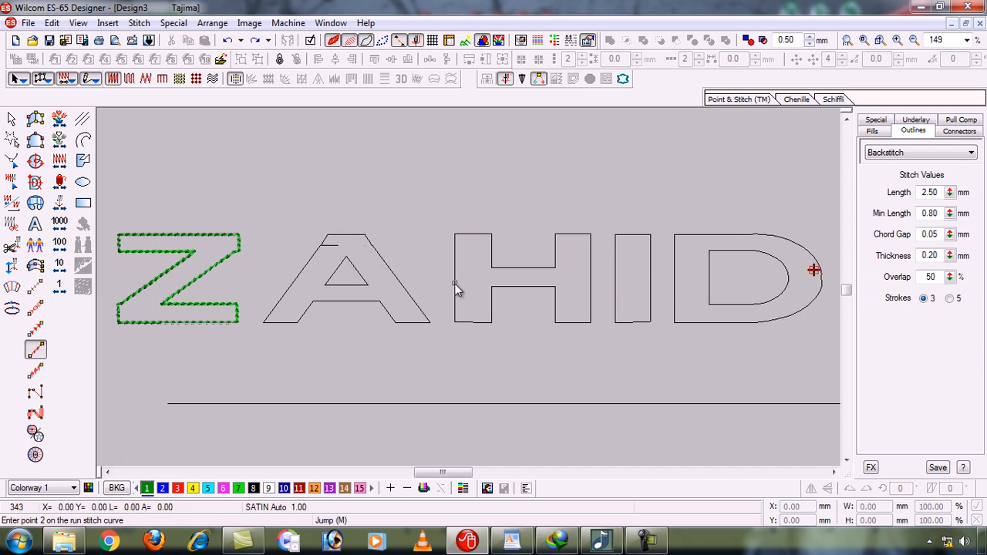
key("Escape")
left_click(12, 118)
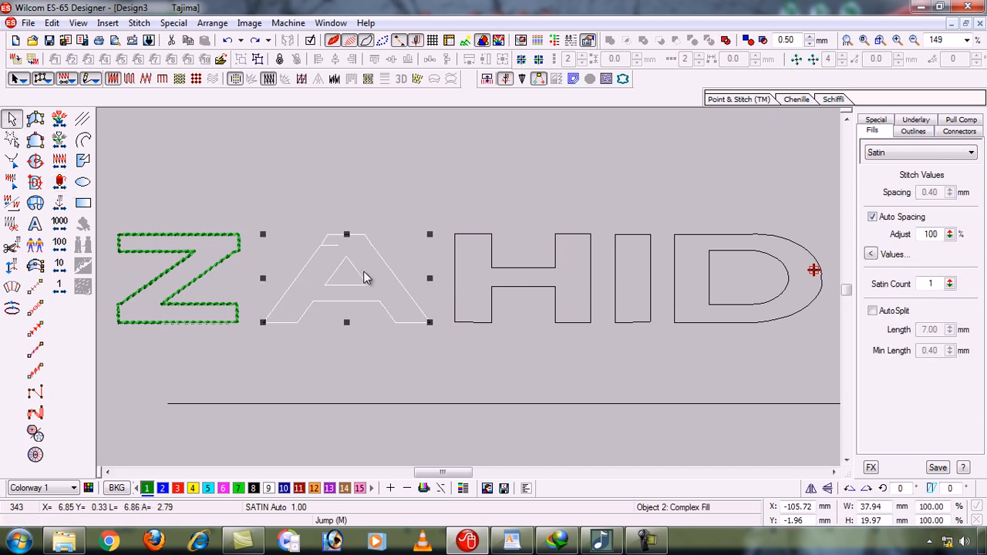
- Convert the letter H from its complex fill into a vector polygon and give it a backstitch outline
left_click(455, 287)
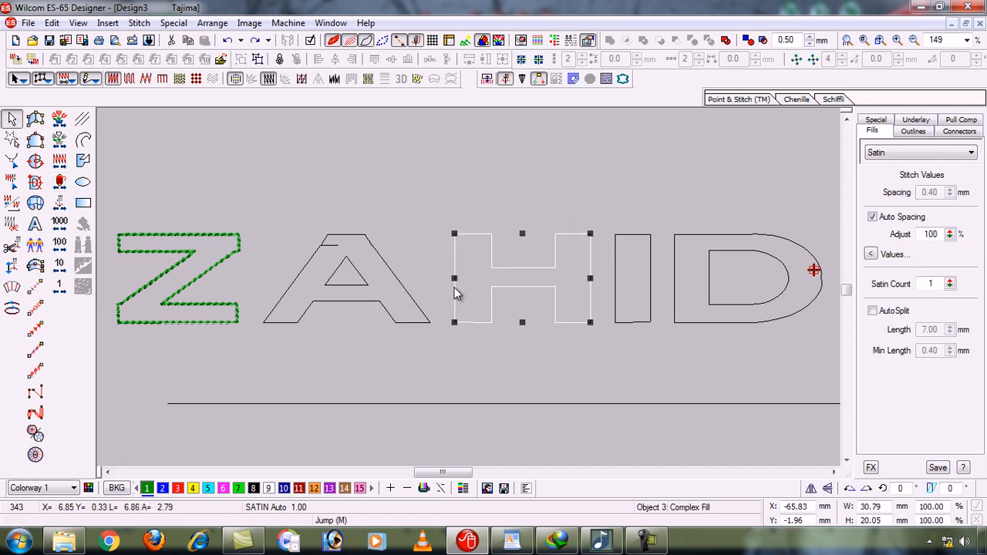
right_click(455, 293)
mouse_move(617, 516)
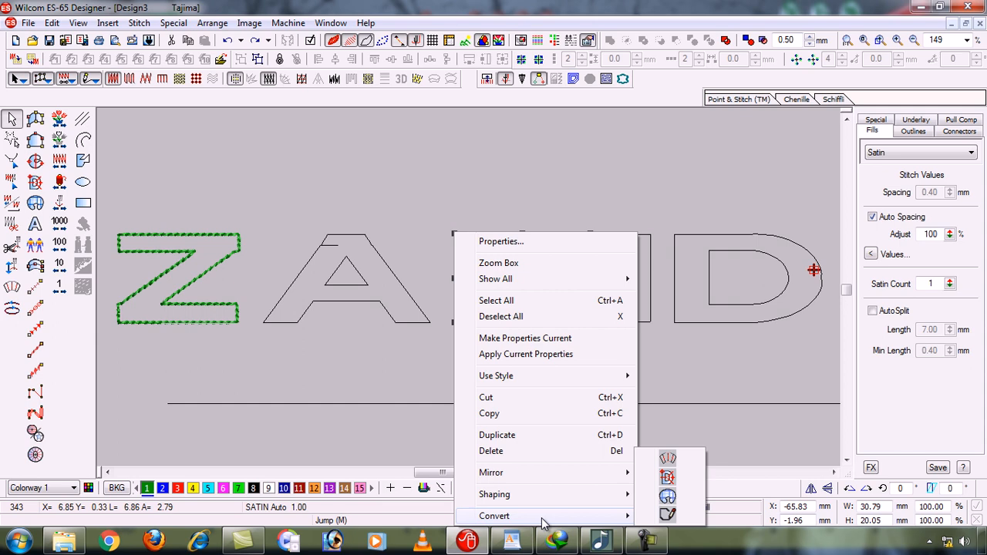
left_click(662, 515)
left_click(35, 351)
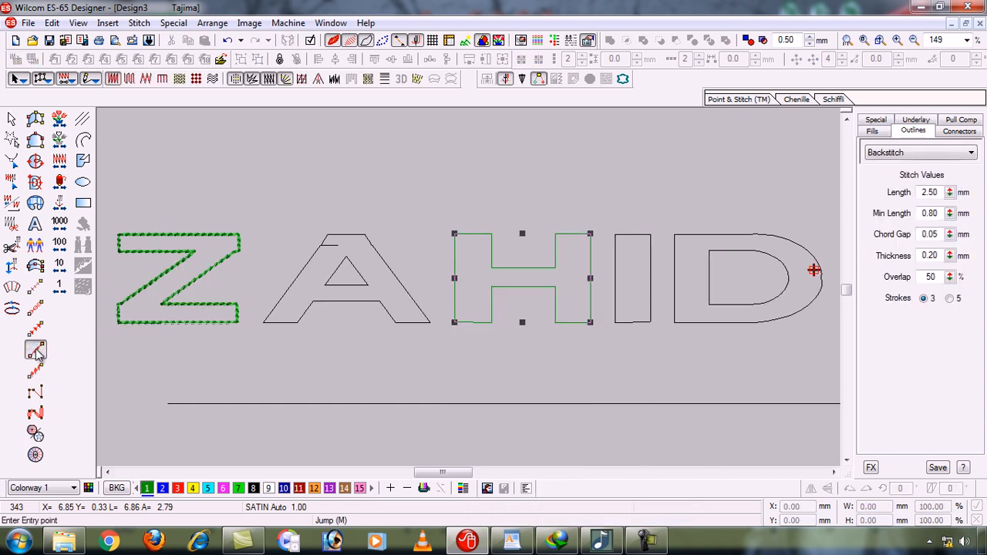
key("Return")
key("Escape")
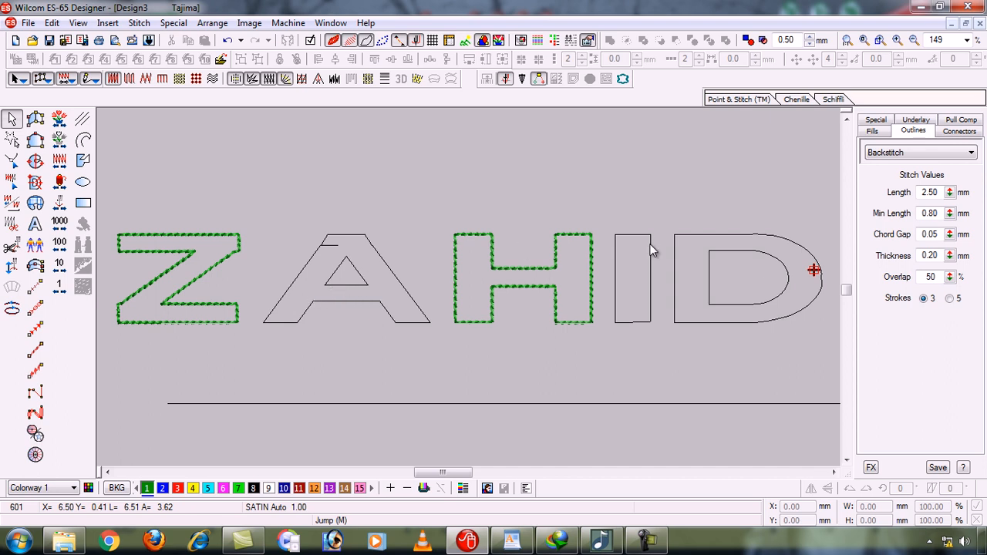
- Convert the letter I into a vector polygon and apply backstitch to its outline
left_click(619, 259)
right_click(619, 260)
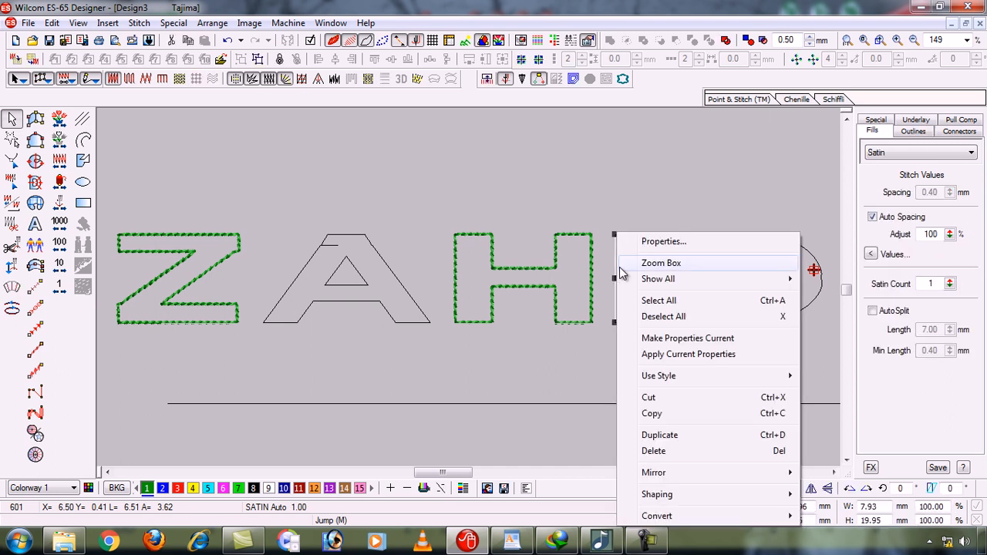
mouse_move(681, 501)
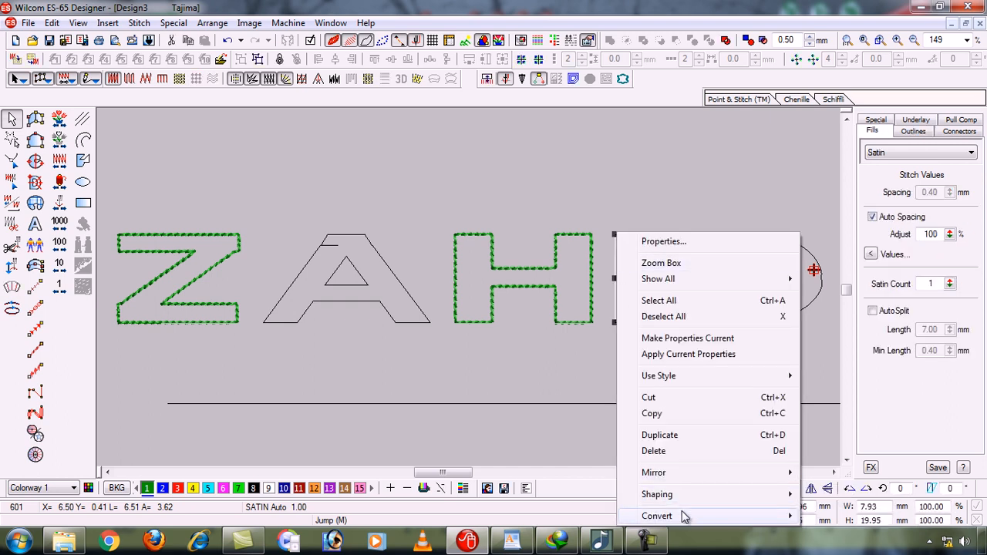
left_click(840, 537)
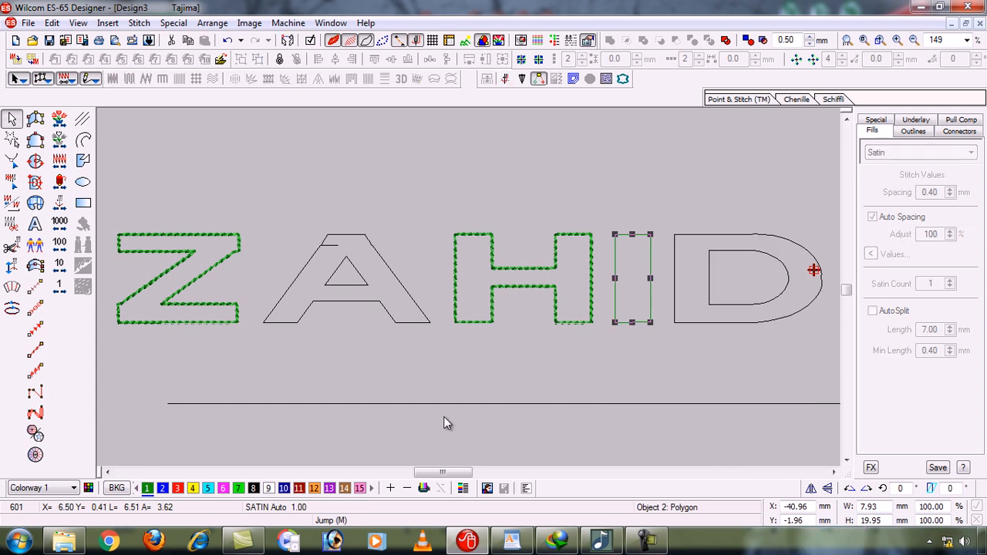
left_click(35, 351)
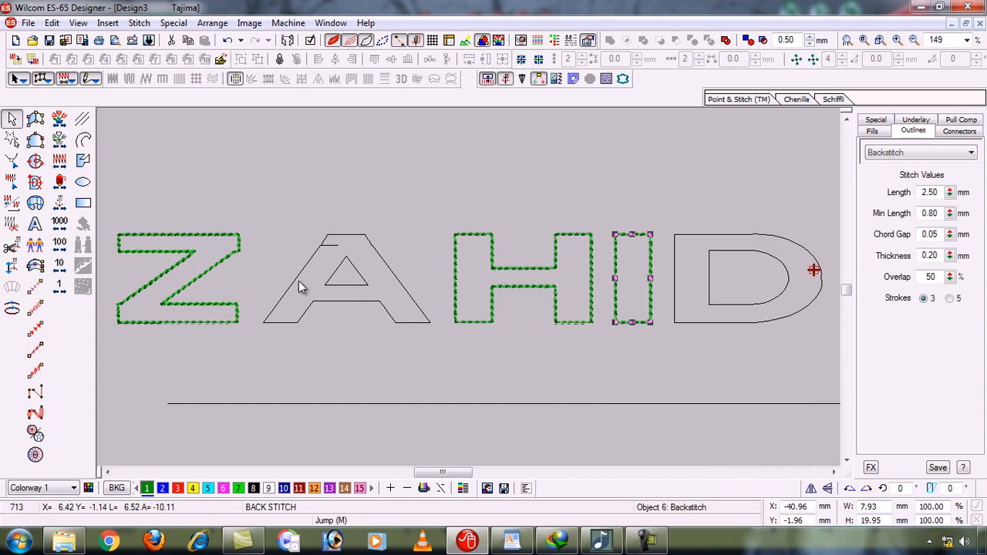
- Convert the letter D from its complex fill into vector polygons
left_click(674, 279)
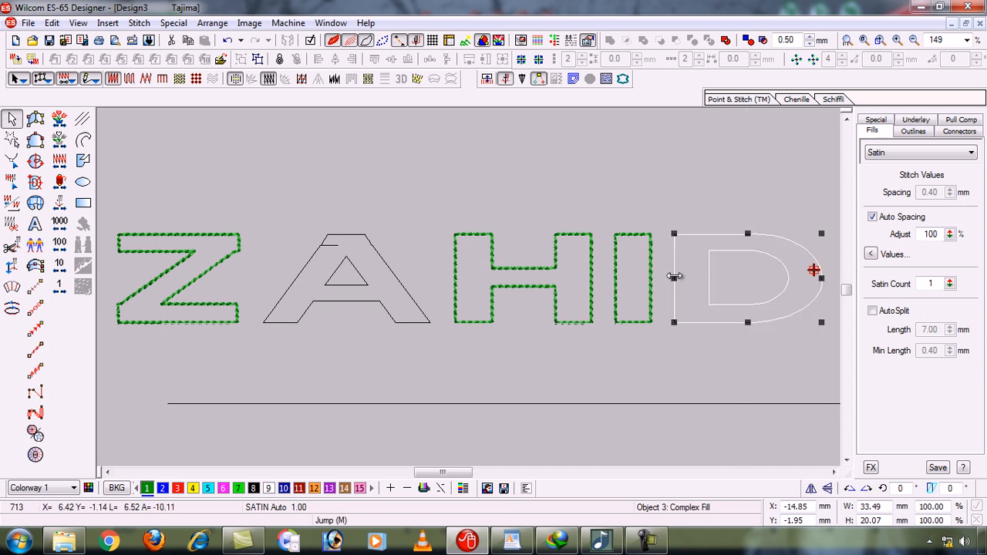
right_click(676, 276)
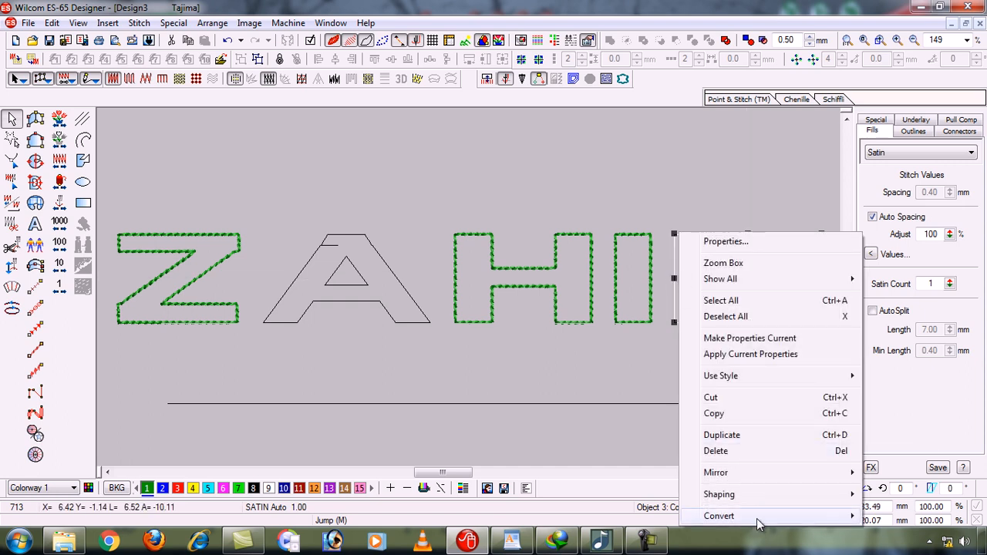
mouse_move(758, 524)
left_click(892, 514)
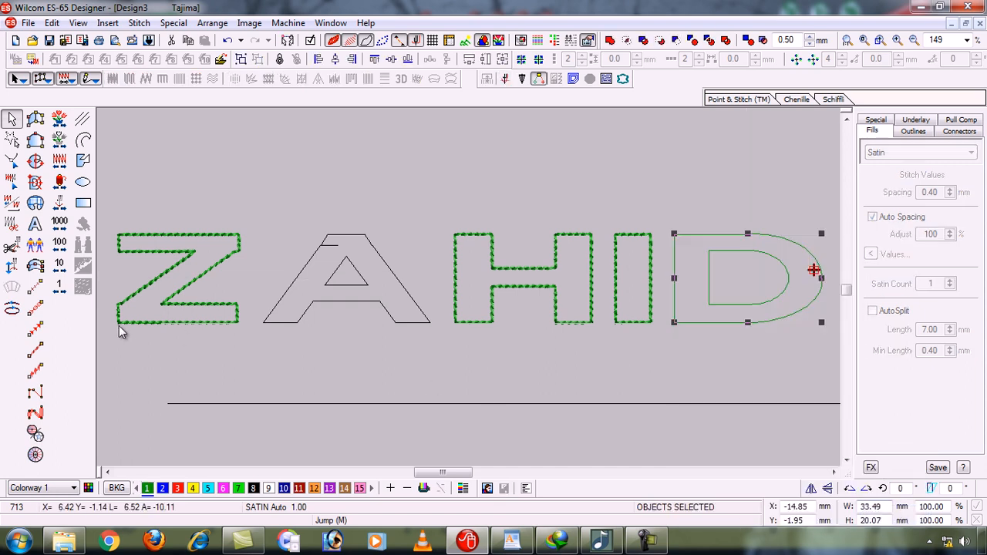
- Try to apply backstitch to both polygons of the letter D at once, and deselect them
left_click(40, 353)
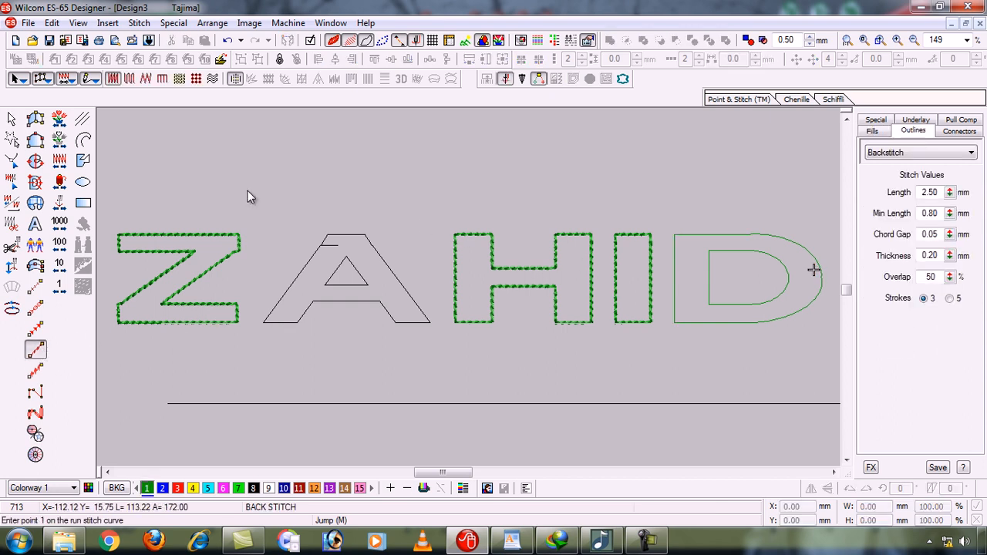
left_click(14, 121)
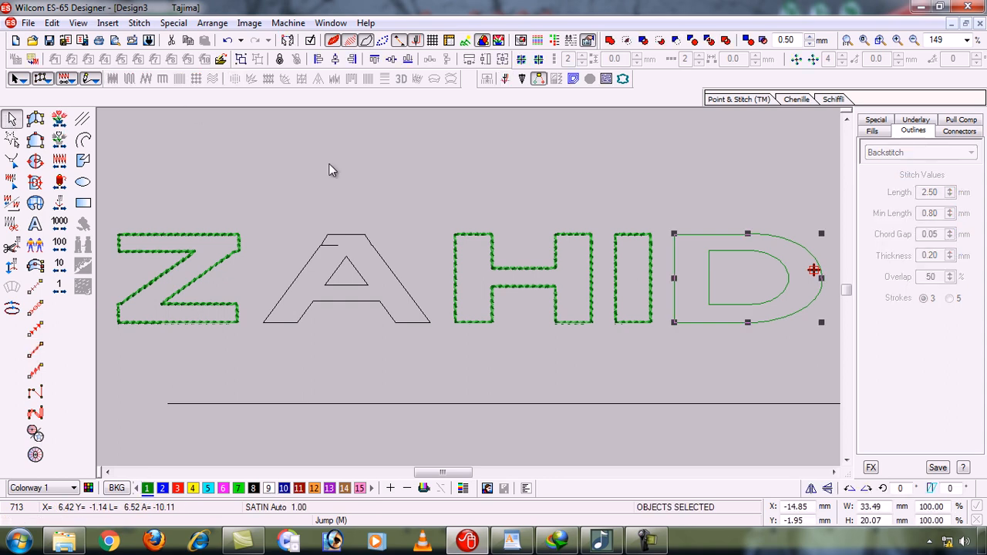
right_click(710, 278)
left_click(711, 363)
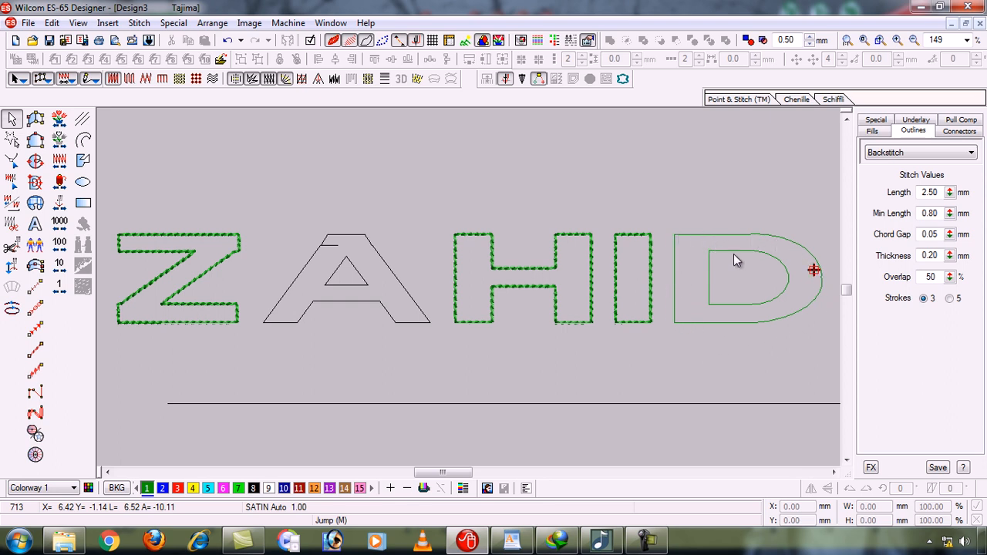
key("ctrl+z")
- Select the D's inner and outer polygons in turn to check that they are separate objects, and deselect them
left_click(732, 303)
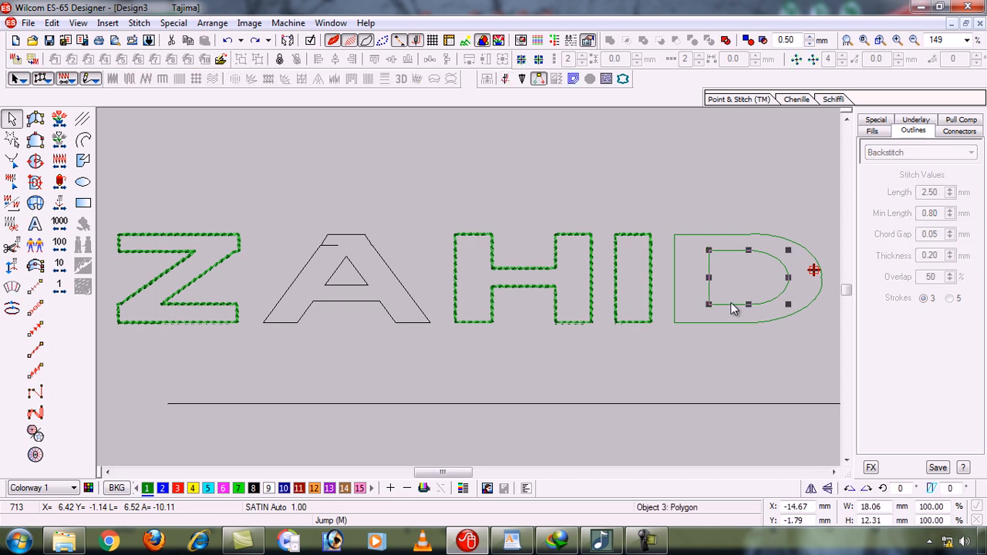
left_click(696, 235)
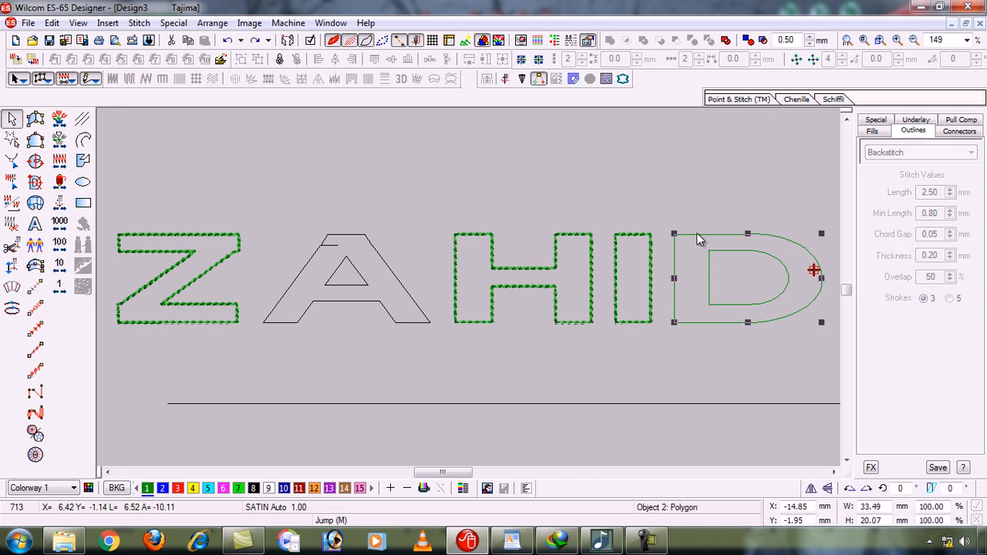
left_click(748, 365)
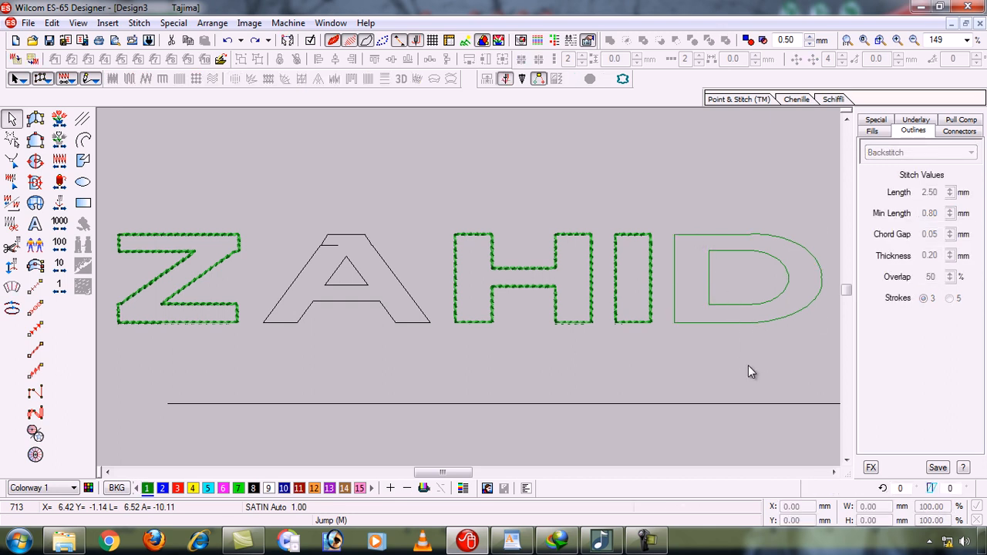
- Convert the outer polygon of the letter D to backstitch and clear the selection
left_click(722, 236)
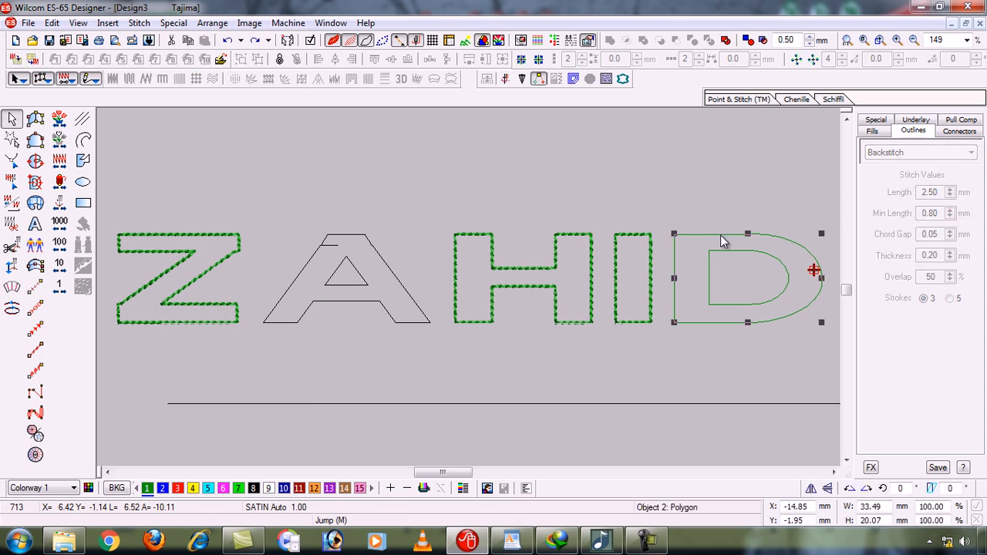
right_click(721, 236)
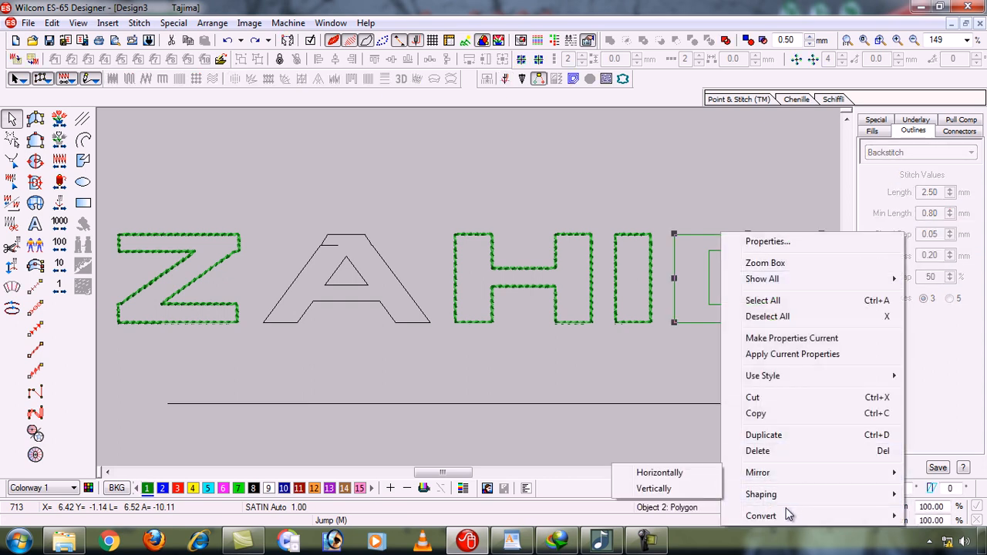
mouse_move(785, 514)
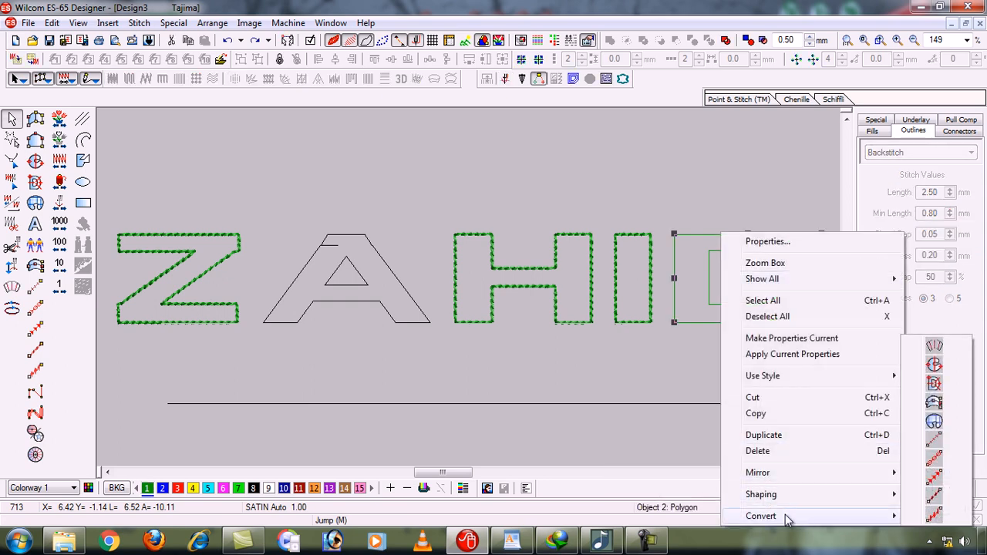
left_click(939, 496)
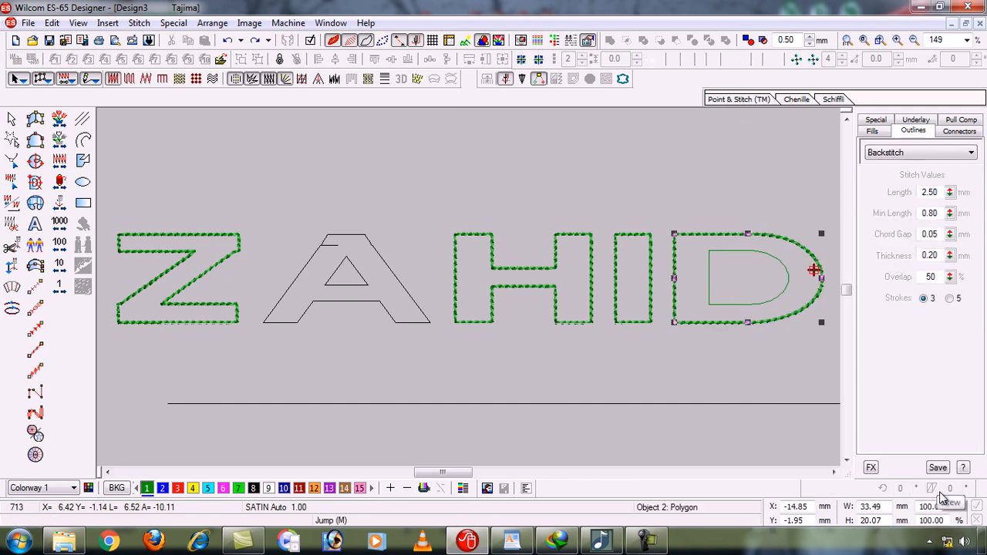
left_click(778, 414)
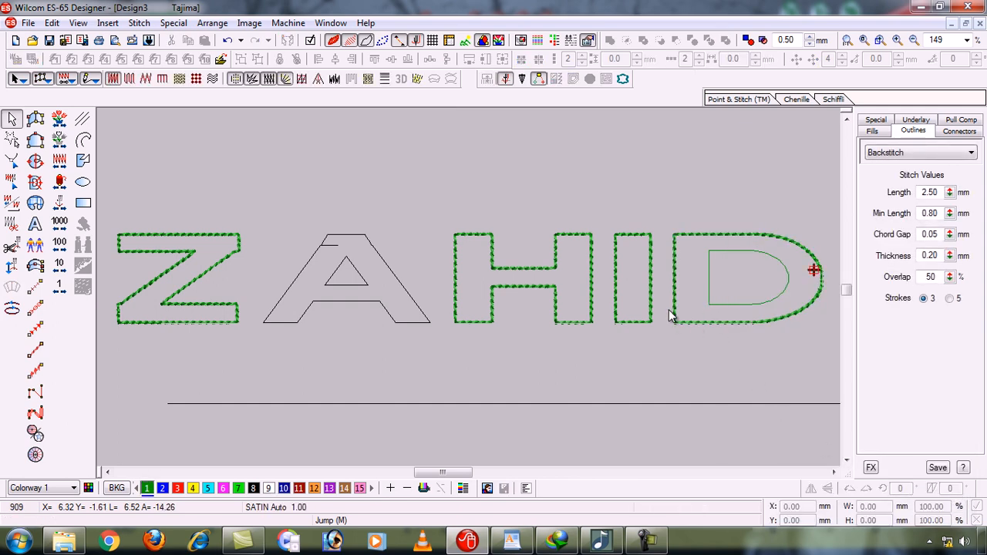
- Convert the inner polygon of the letter D to backstitch and clear the selection
left_click(744, 307)
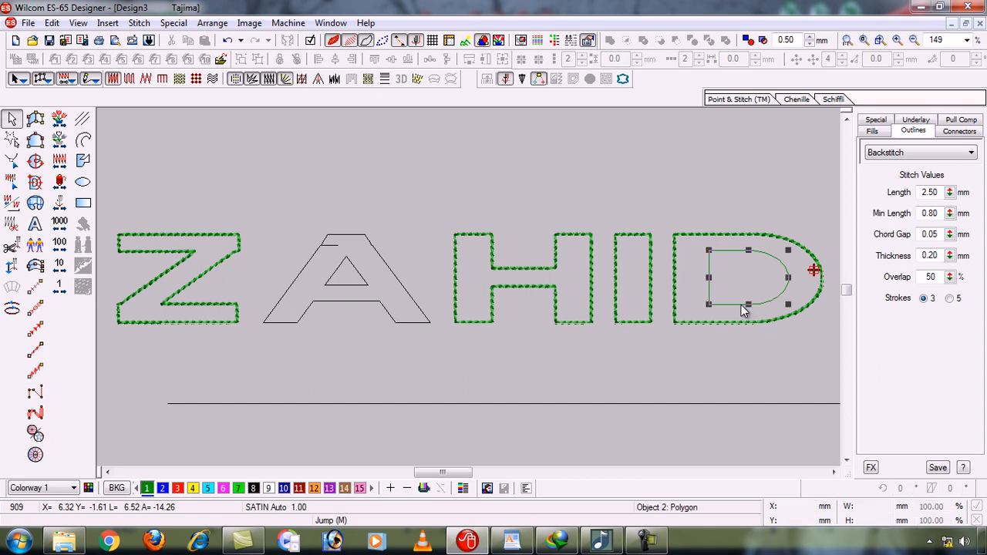
right_click(742, 304)
mouse_move(805, 293)
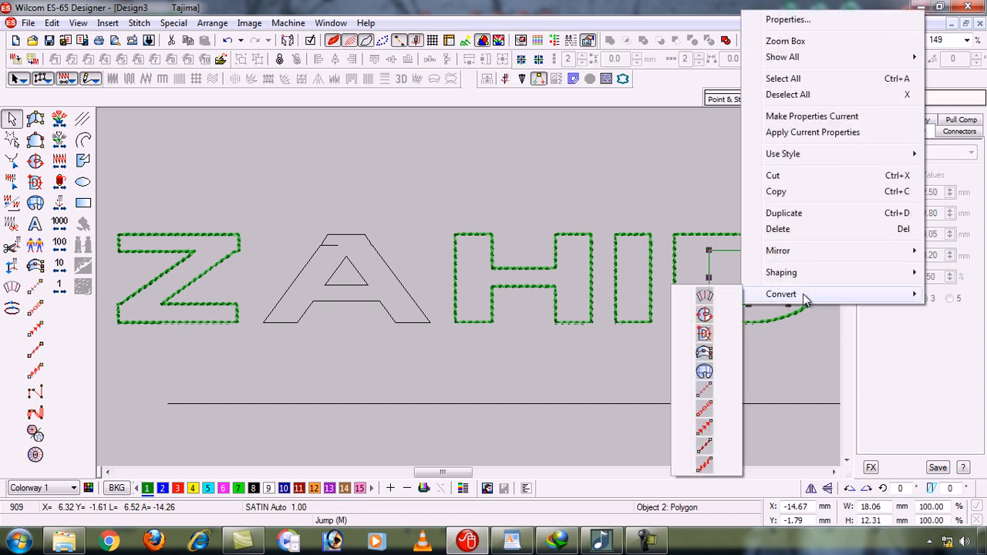
left_click(709, 447)
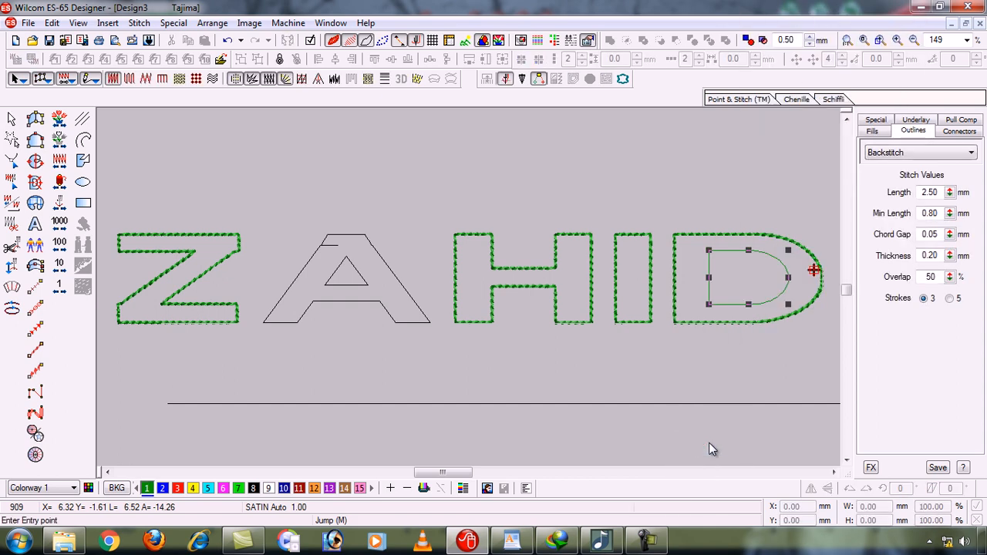
left_click(663, 372)
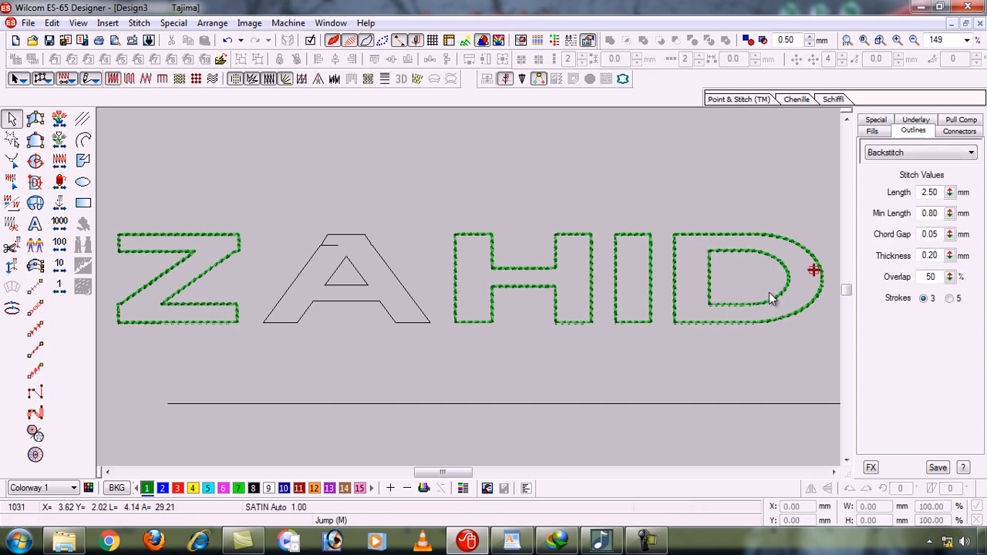
- Convert the complex-fill letter A to vector outlines and clear the selection
left_click(308, 262)
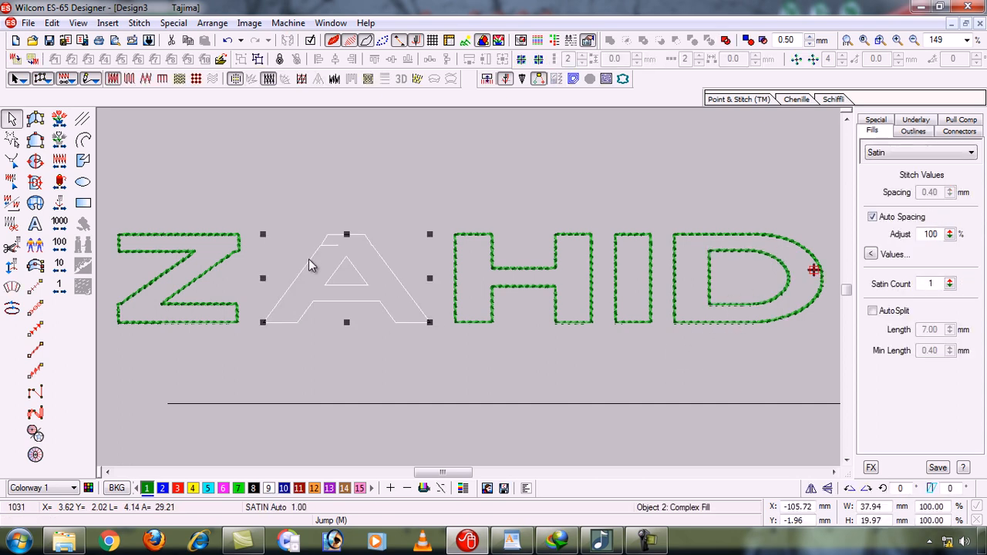
right_click(357, 293)
mouse_move(465, 523)
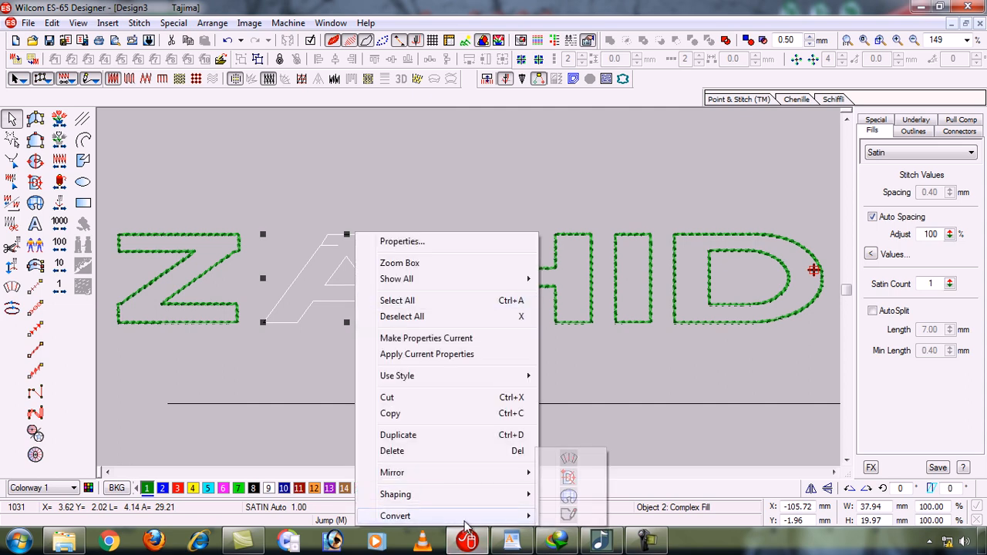
left_click(549, 515)
left_click(435, 396)
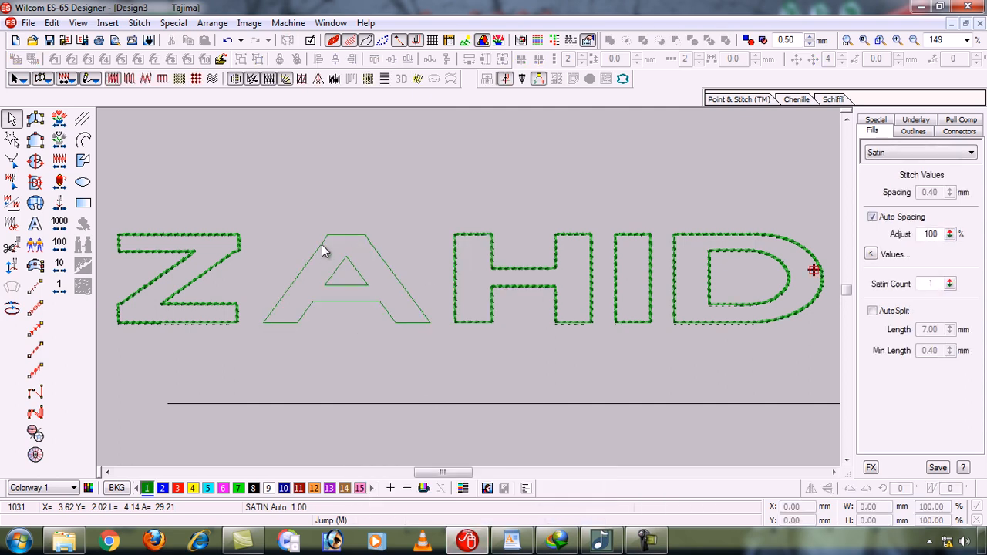
- Select the A's outer and inner polygons in turn to check that they are separate objects, and deselect them
left_click(303, 269)
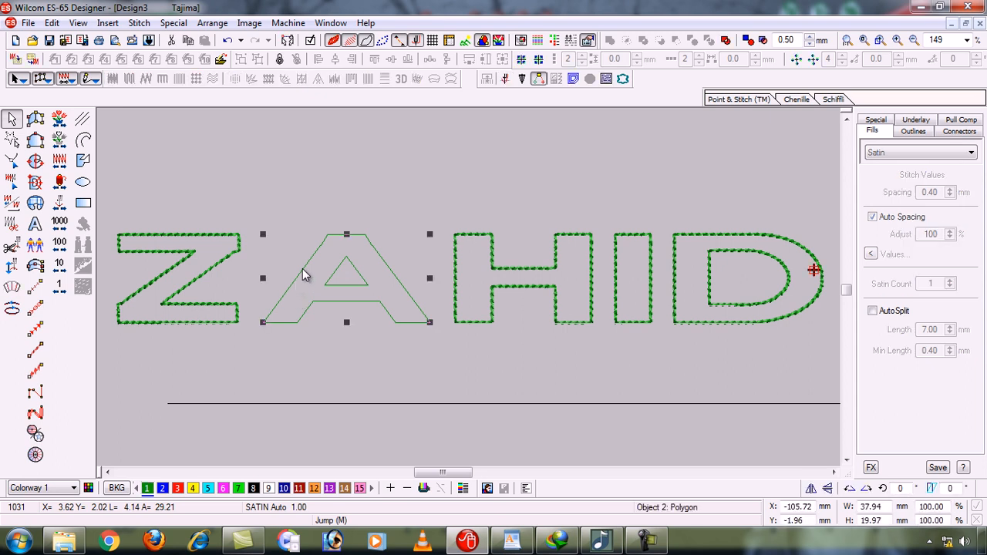
left_click(328, 283)
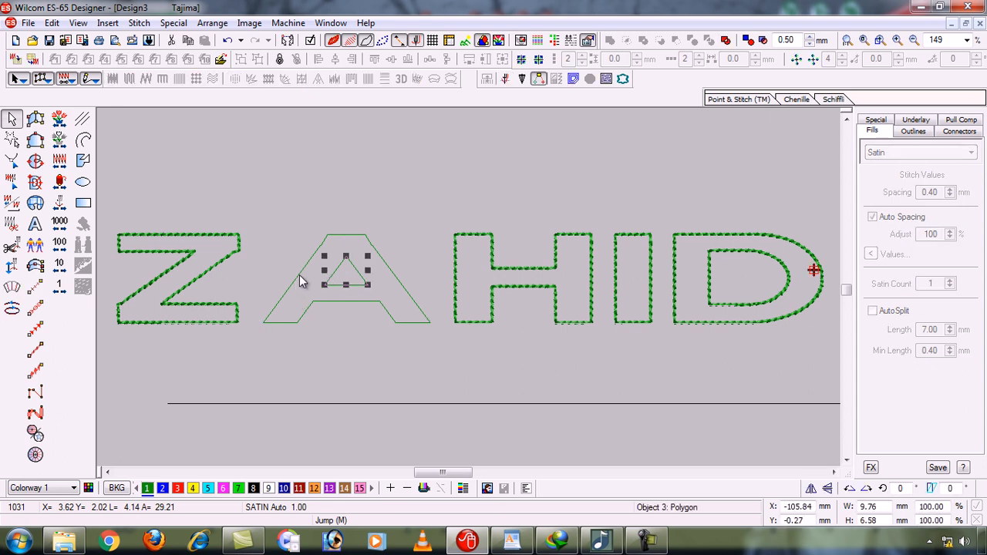
left_click(435, 231)
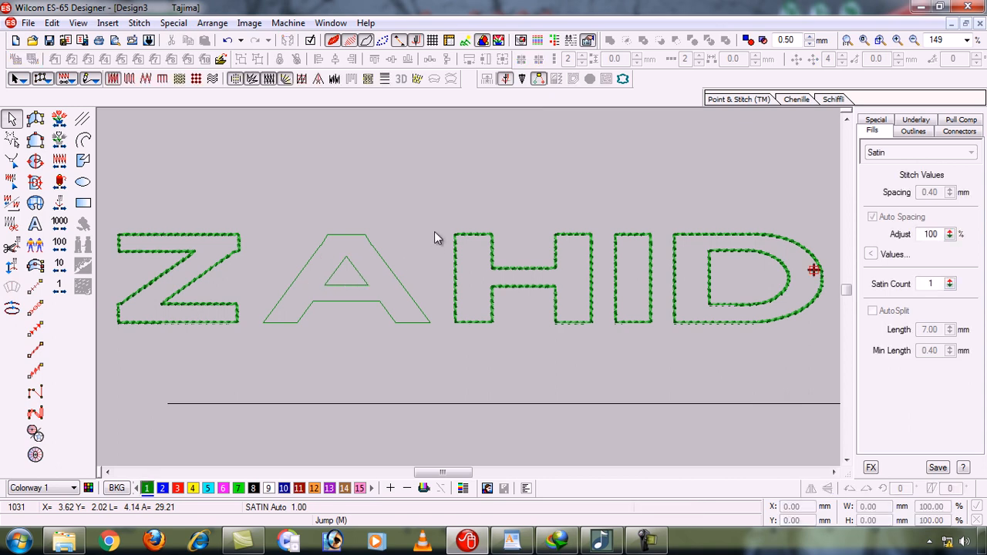
right_click(303, 276)
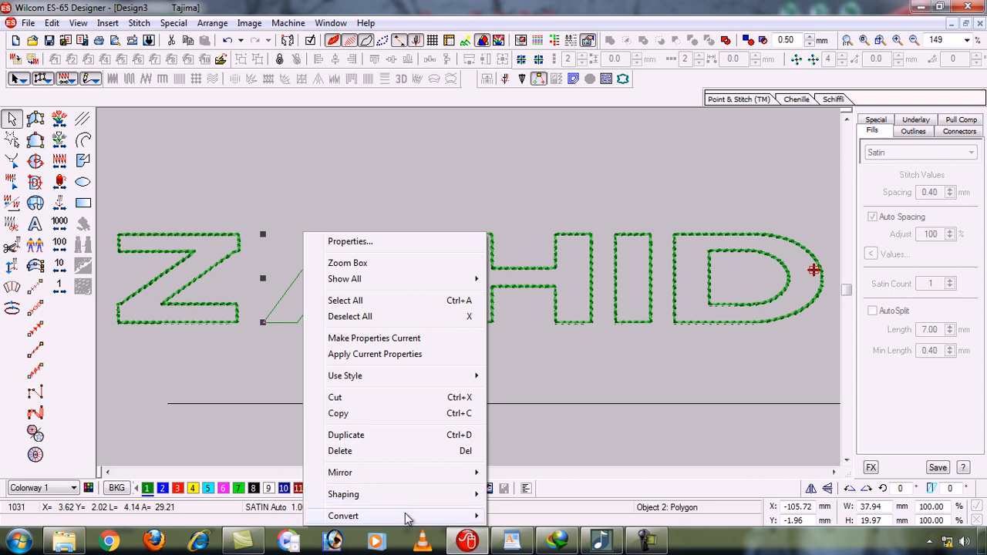
mouse_move(406, 519)
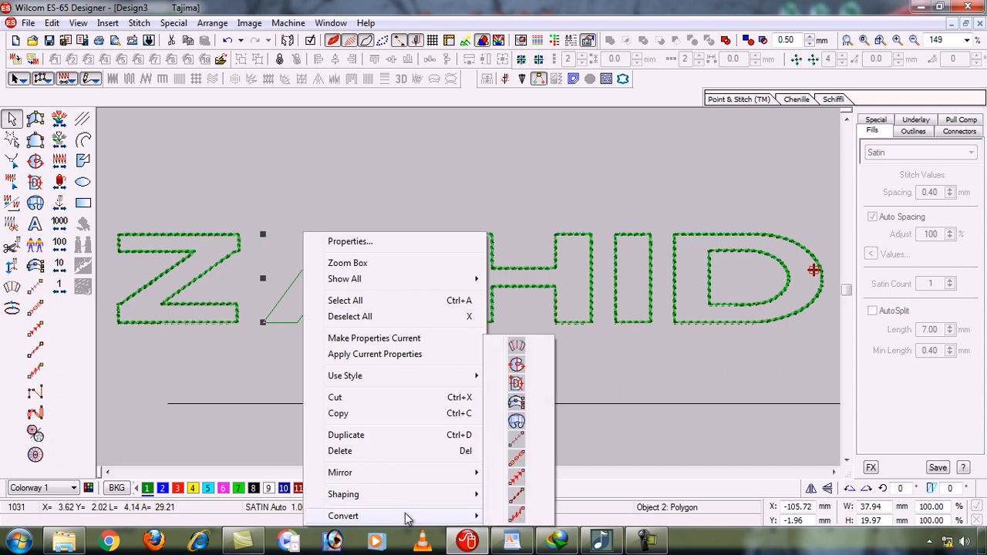
left_click(616, 365)
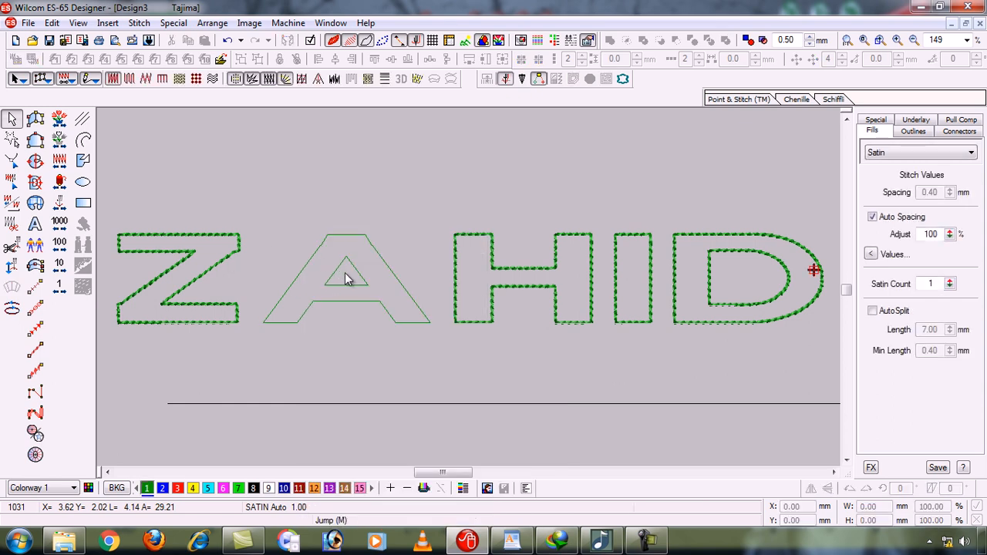
- Convert the outer polygon of the letter A to backstitch and clear the selection
left_click(306, 263)
right_click(306, 264)
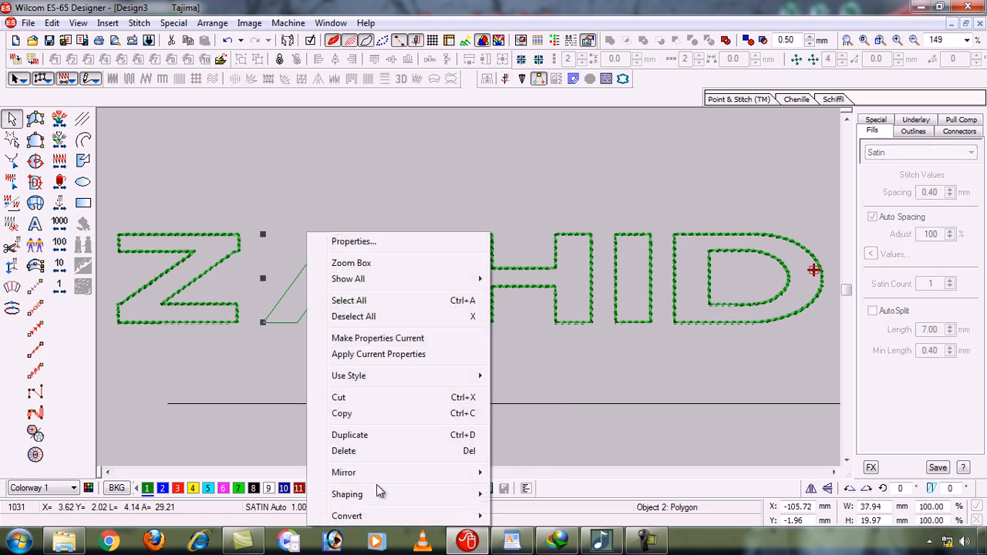
mouse_move(383, 519)
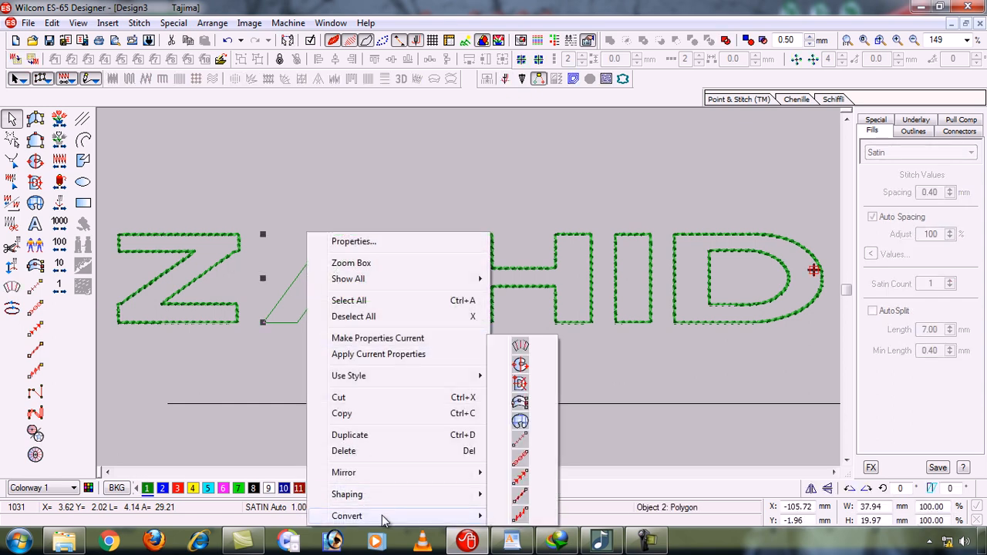
left_click(527, 495)
key("Return")
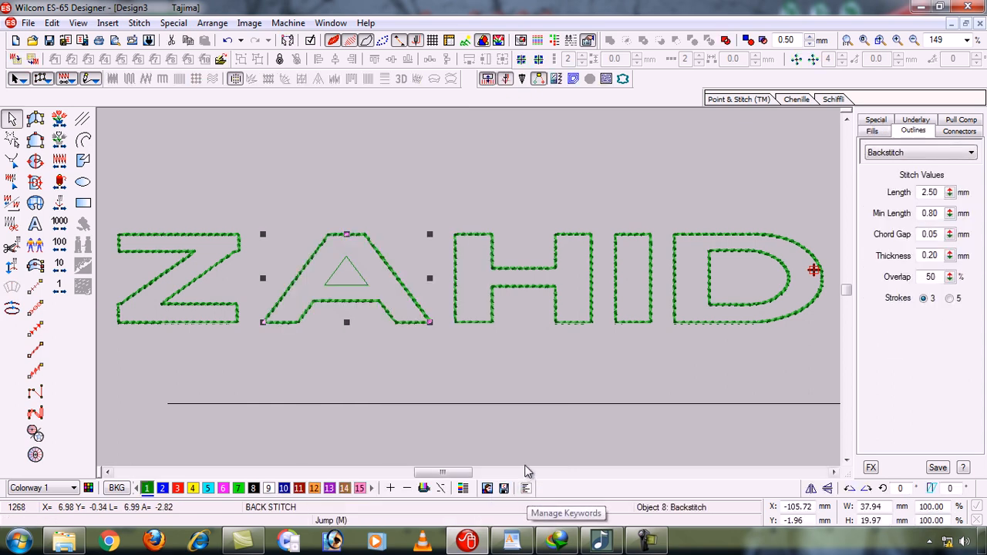
left_click(399, 353)
- Convert the inner triangle of the letter A to backstitch and clear the selection
left_click(332, 283)
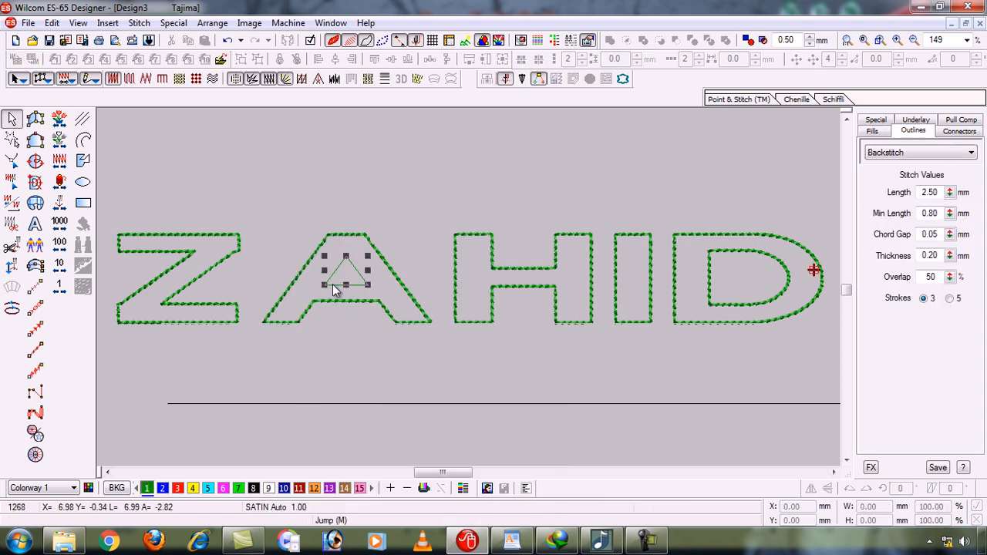
right_click(332, 284)
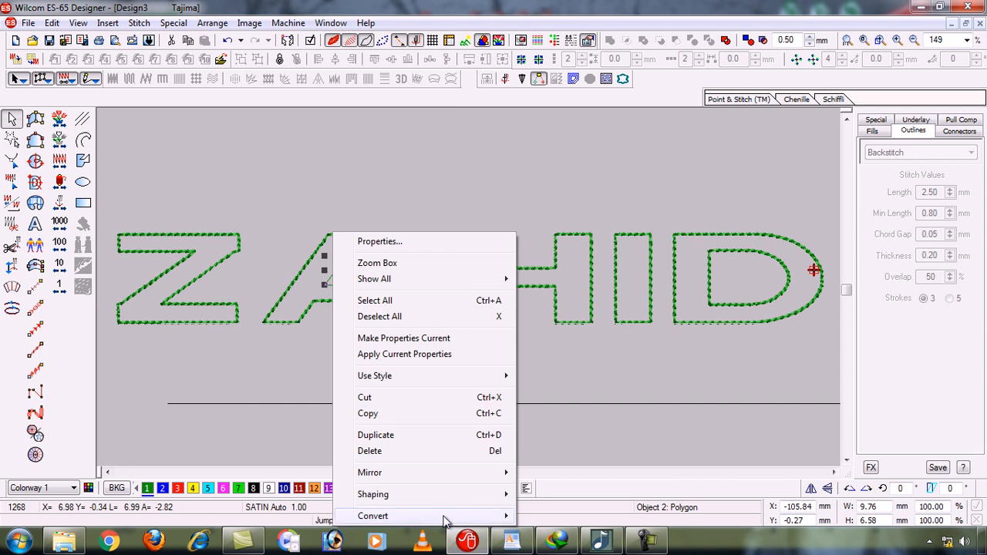
mouse_move(442, 516)
left_click(571, 499)
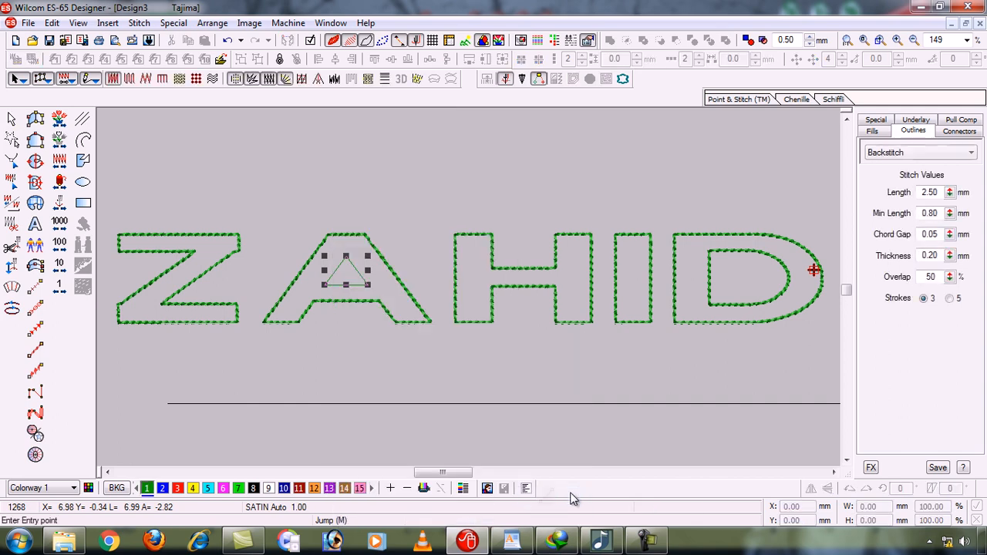
left_click(438, 381)
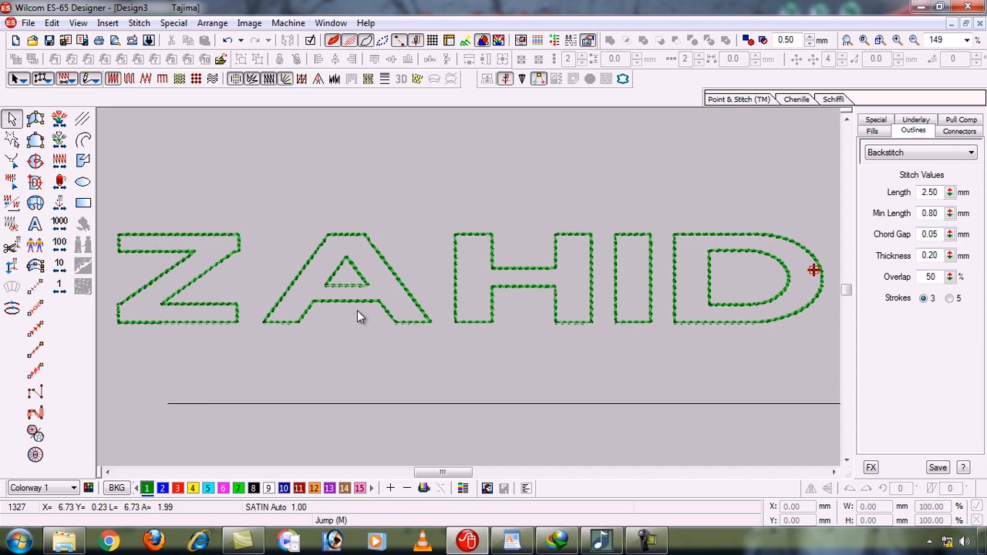
- Create a single lettering object reading PTI above the backstitched name
key("shift+z")
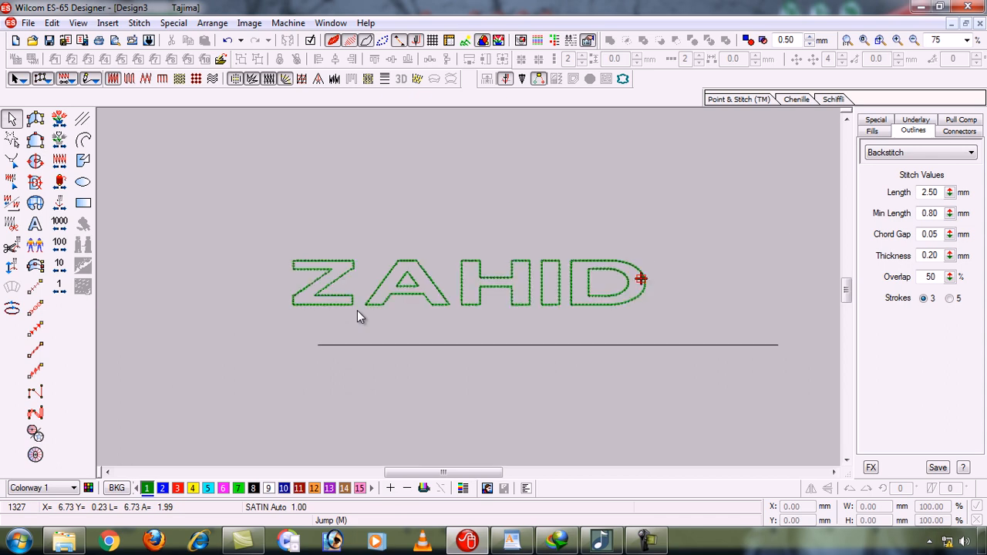
key("b")
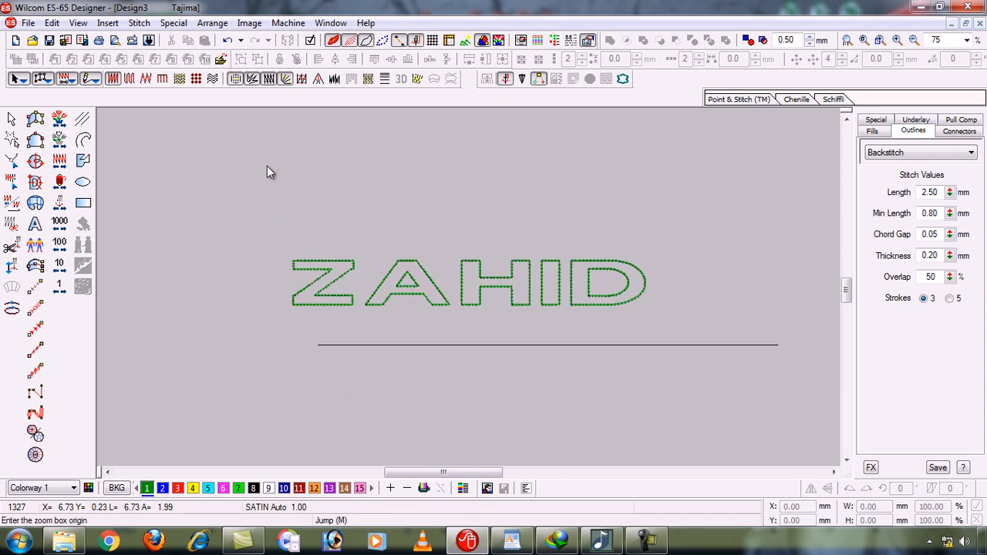
left_click_drag(398, 329, 670, 371)
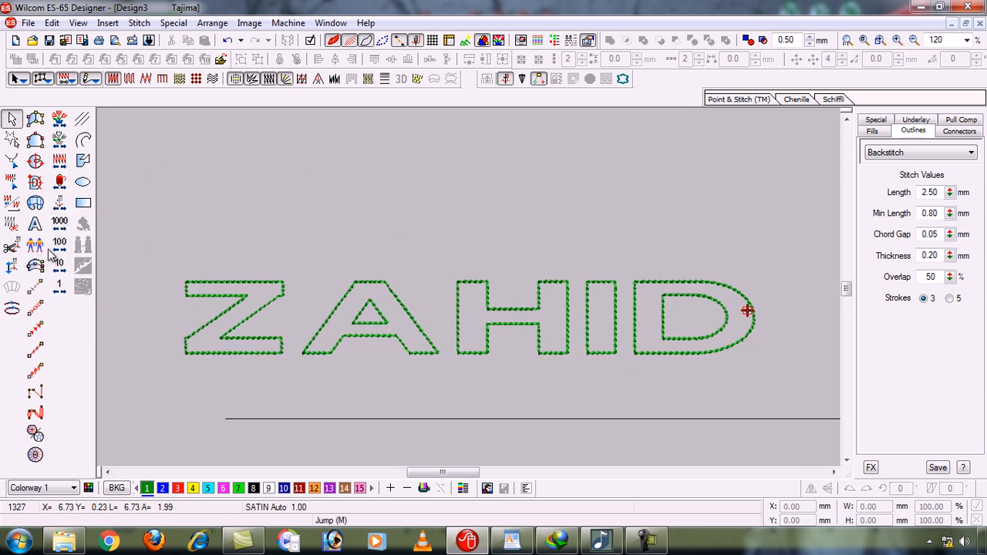
left_click(35, 224)
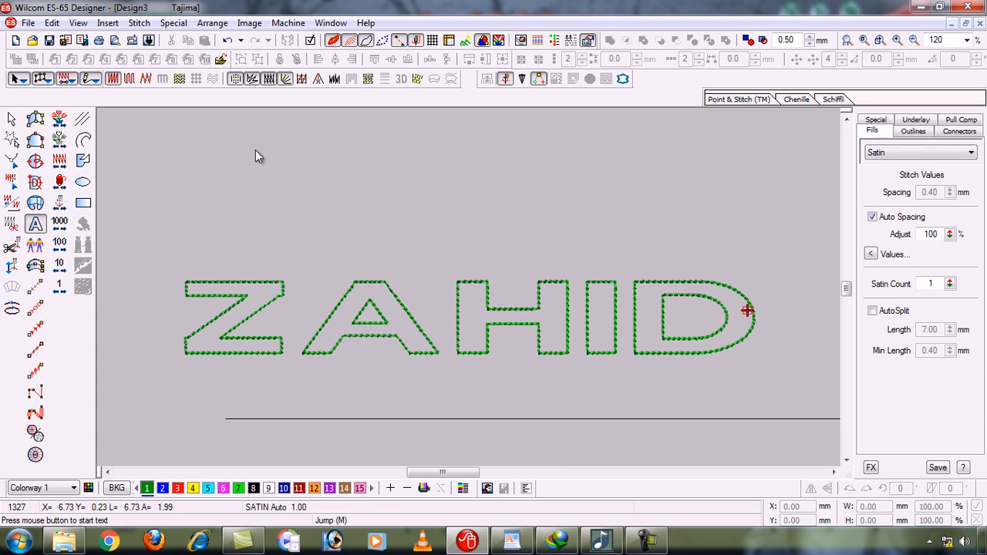
left_click(212, 138)
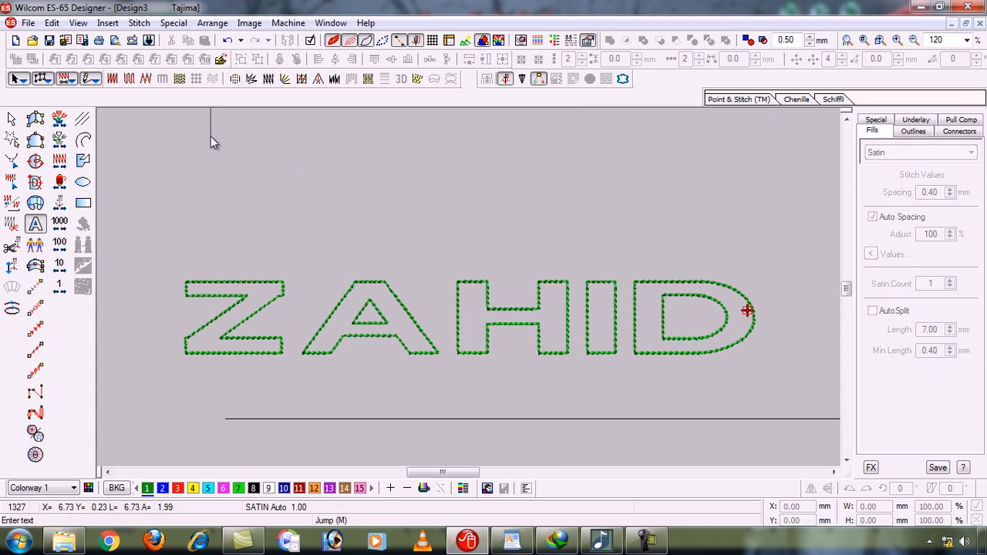
type("PTI")
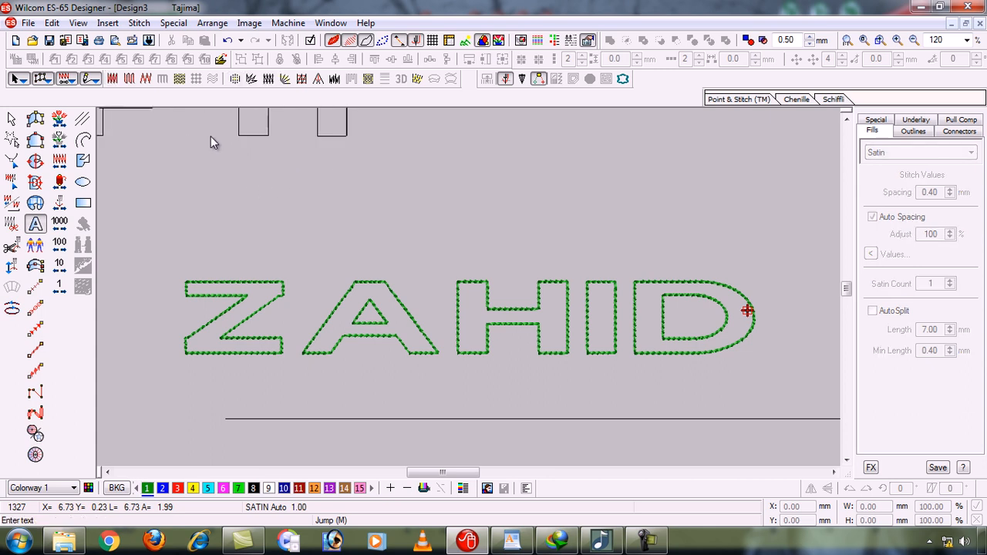
type("O")
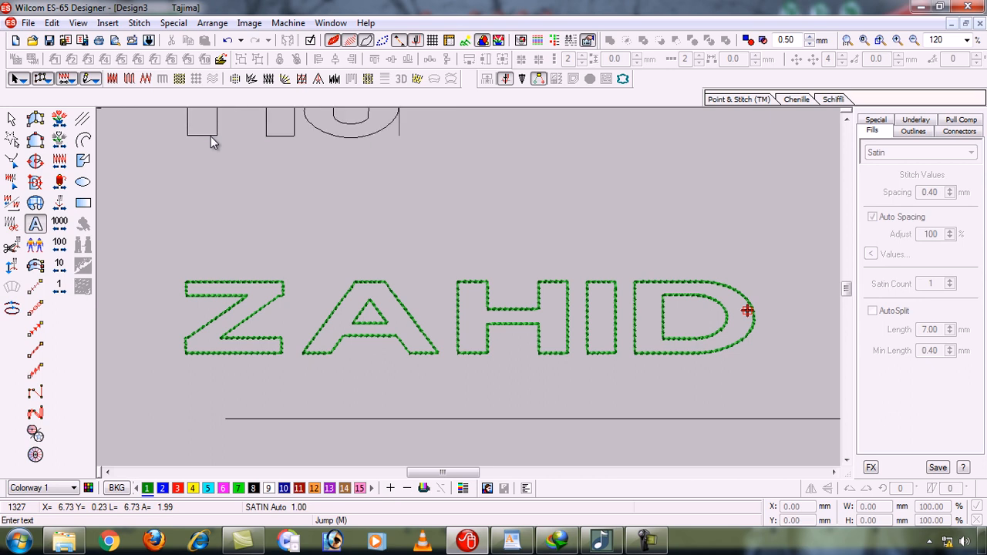
type("N")
key("Return")
scroll(210, 136, "down", 1)
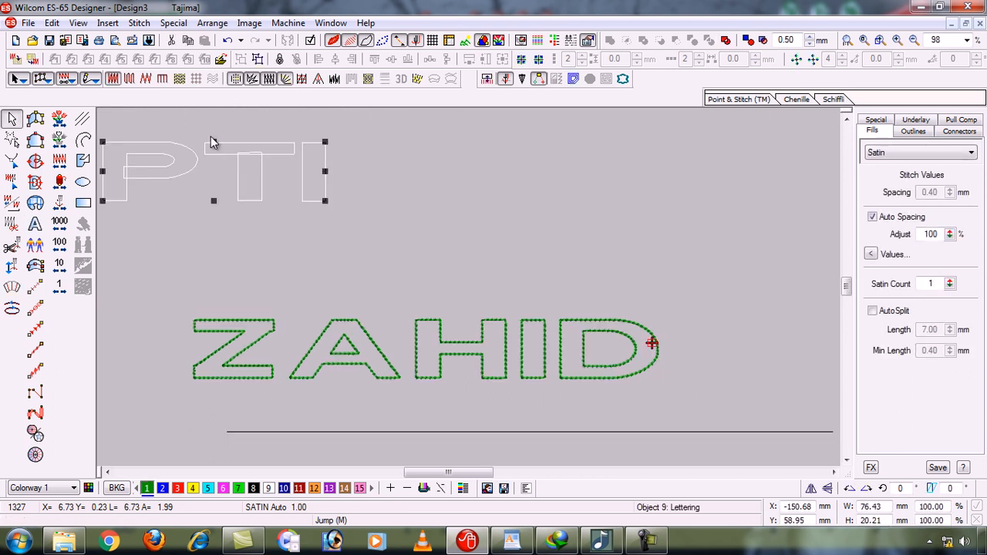
- Scale the PTI lettering up proportionally to about 156 mm wide and 41 mm high, and deselect it
key("b")
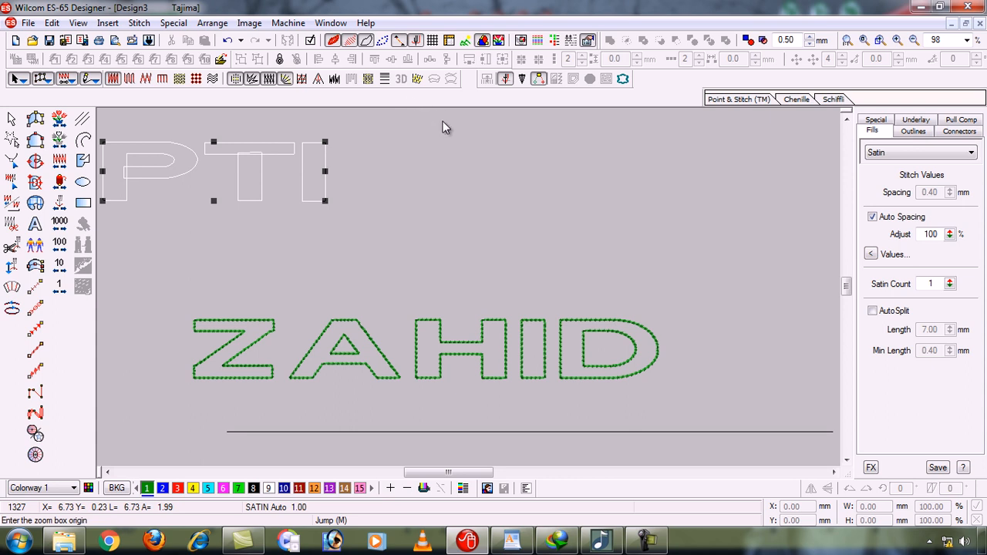
left_click_drag(442, 127, 138, 267)
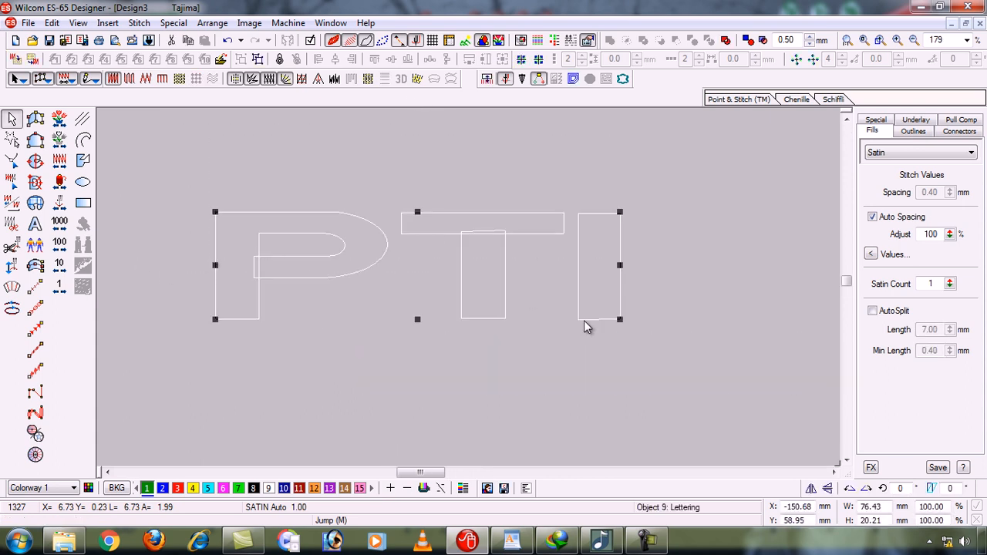
left_click_drag(621, 212, 704, 181)
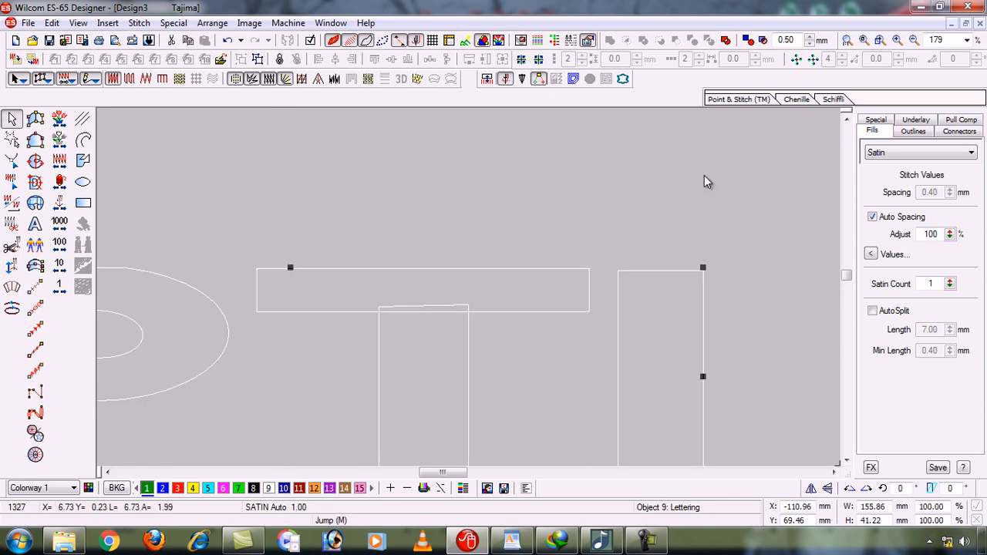
key("0")
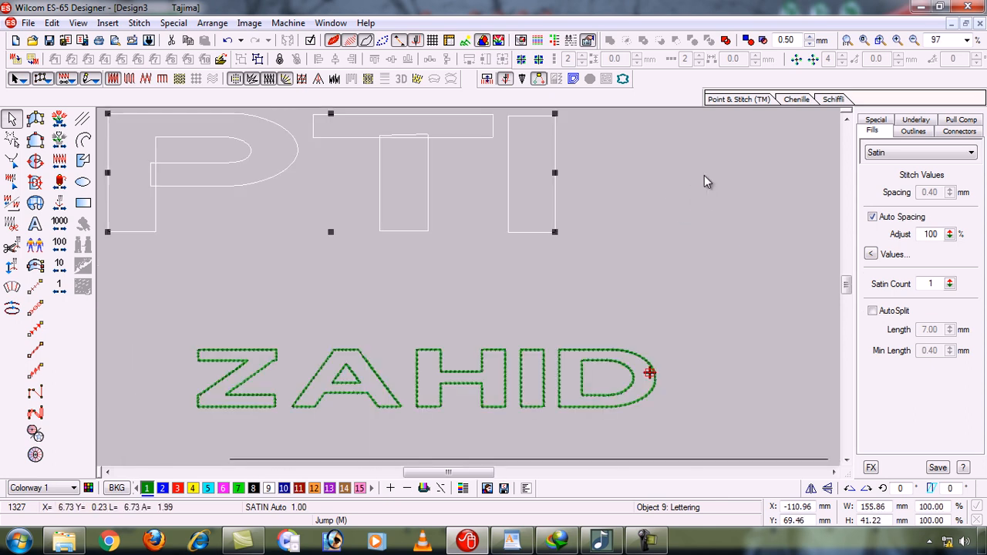
left_click(633, 257)
- Delete the enlarged PTI lettering object
key("b")
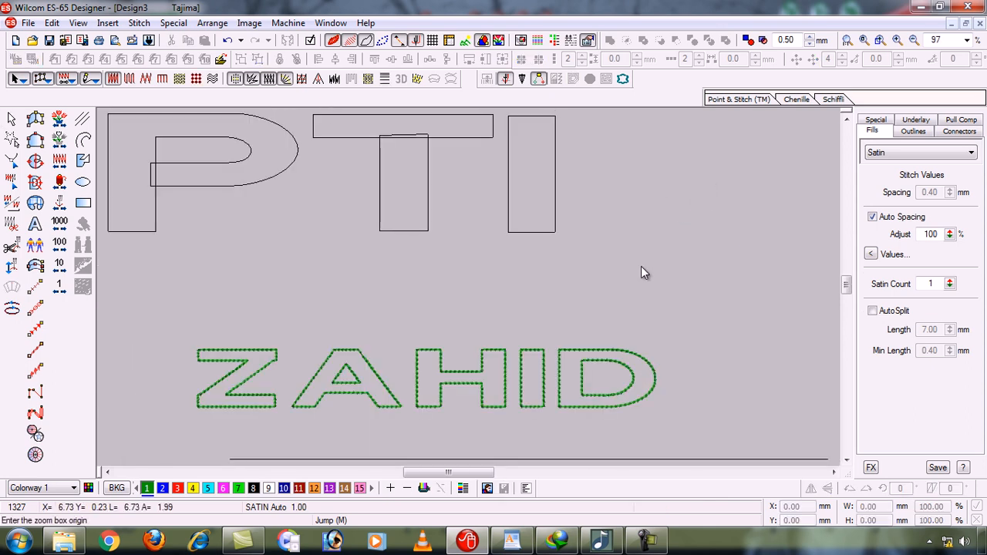
left_click_drag(650, 279, 283, 169)
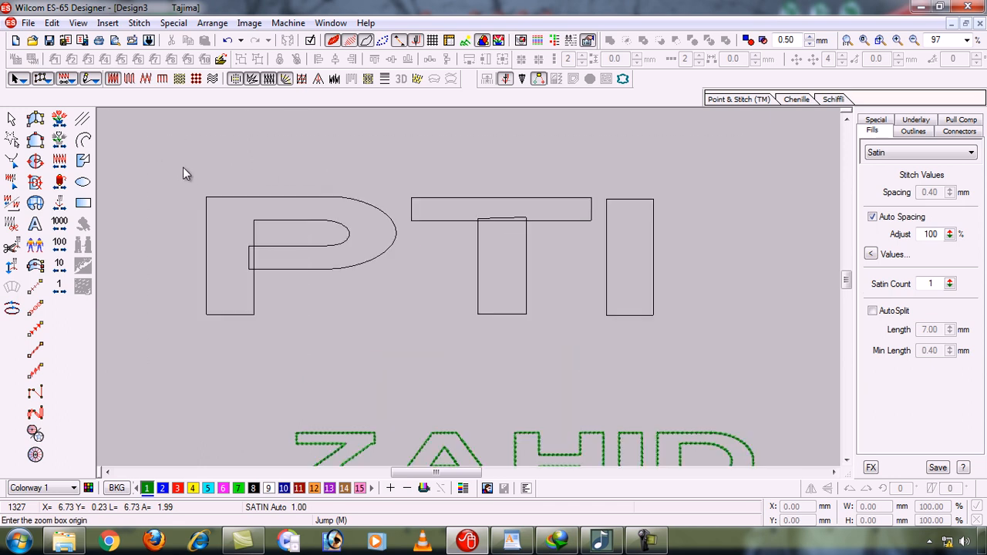
left_click_drag(196, 185, 201, 188)
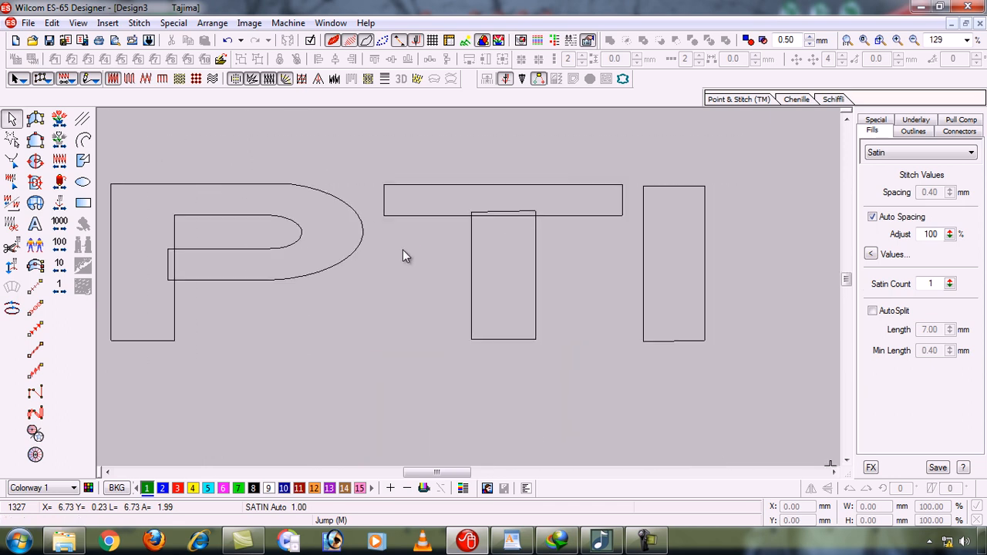
left_click(202, 249)
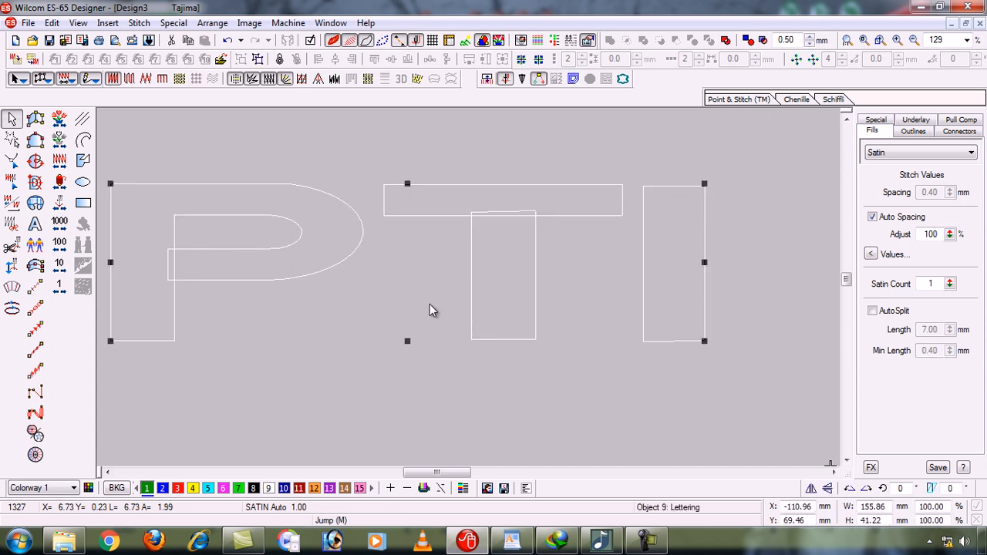
key("Delete")
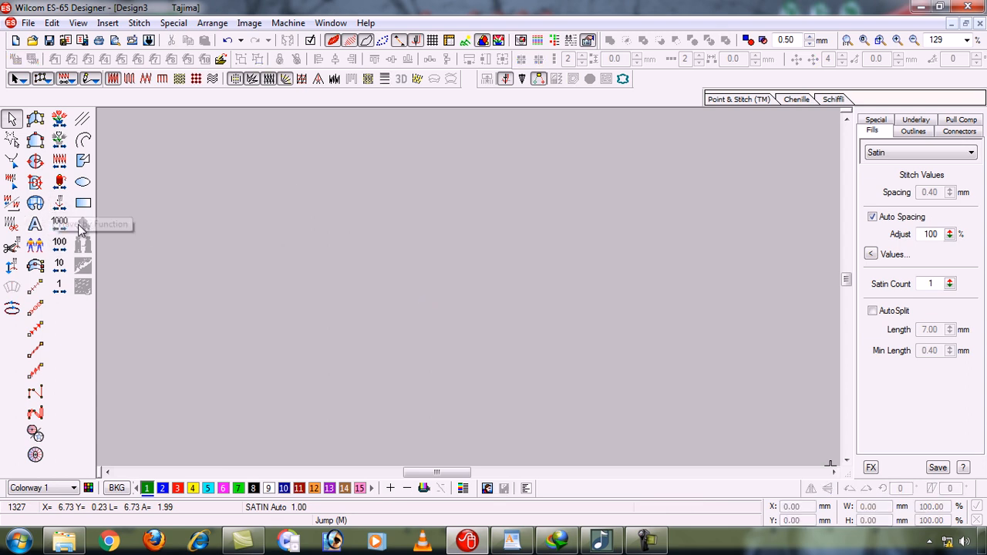
- Create a separate single-letter lettering object reading P in the empty design area and deselect it
left_click(39, 224)
left_click(239, 268)
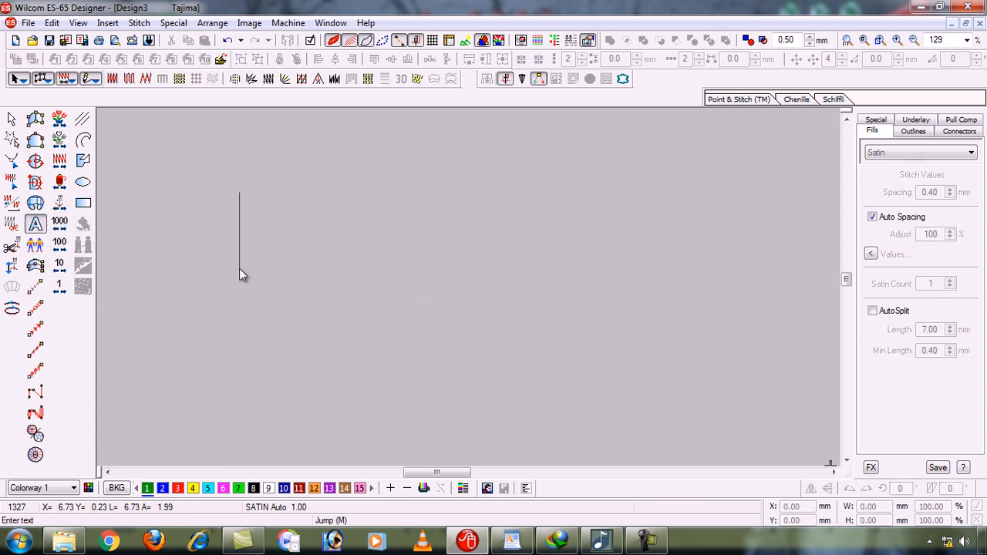
type("P")
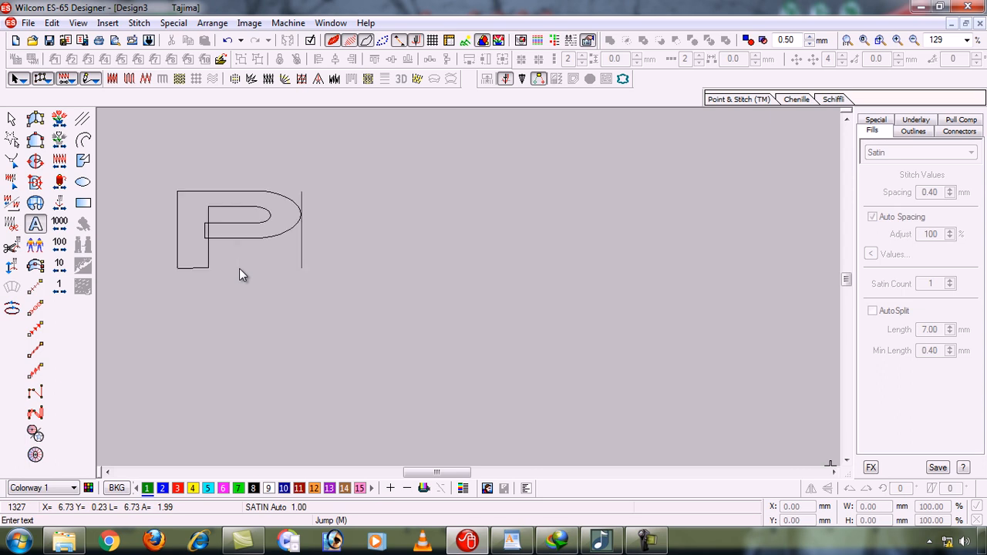
key("Return")
key("Escape")
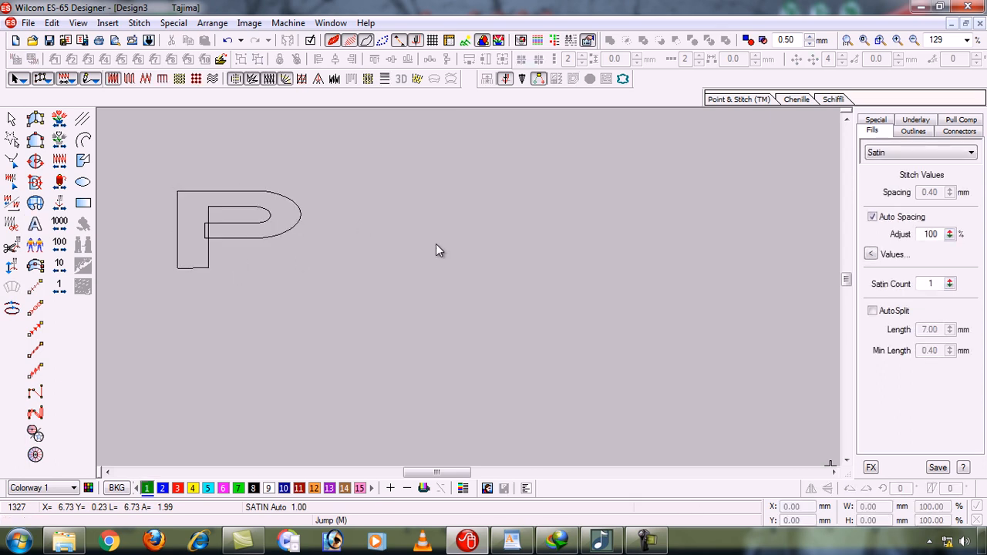
- Create a separate lettering object reading T to the right of the P and deselect it
left_click(35, 224)
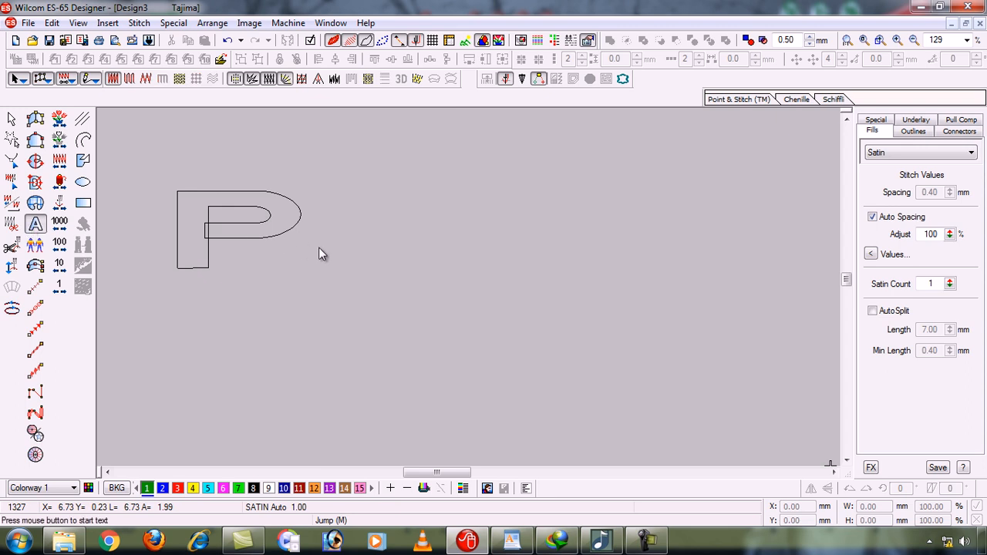
left_click(442, 244)
type("T")
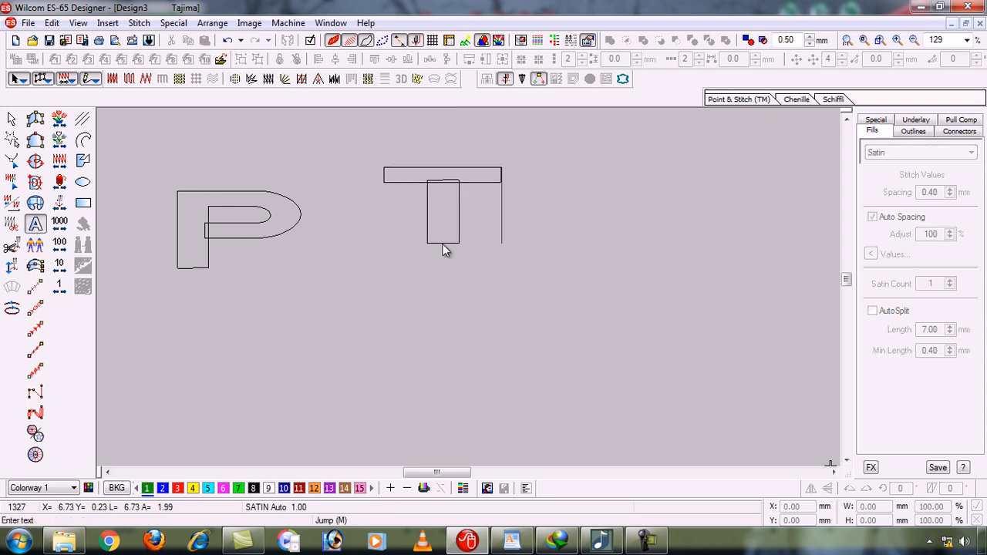
key("Return")
key("Escape")
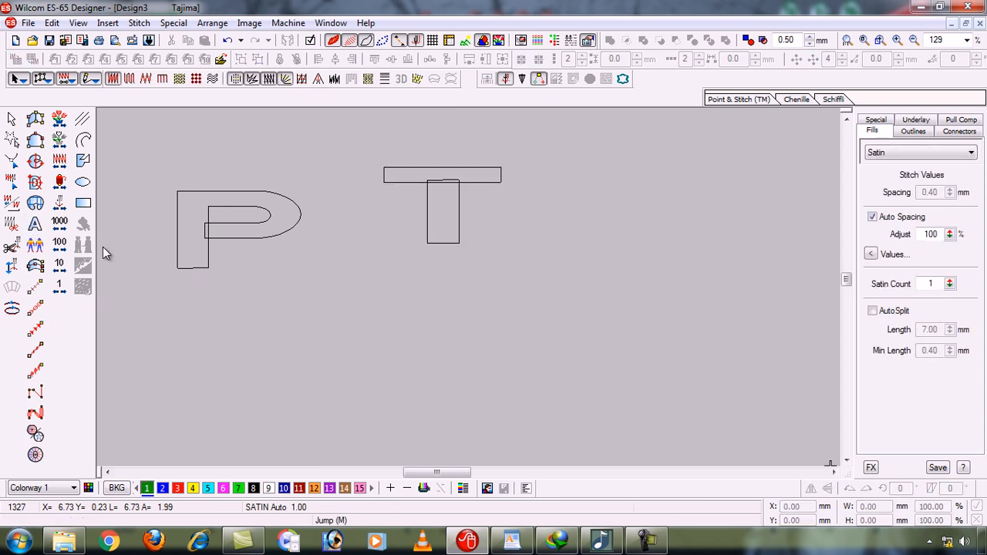
- Create a separate lettering object reading I to the right of the T and deselect it
left_click(35, 223)
left_click(652, 248)
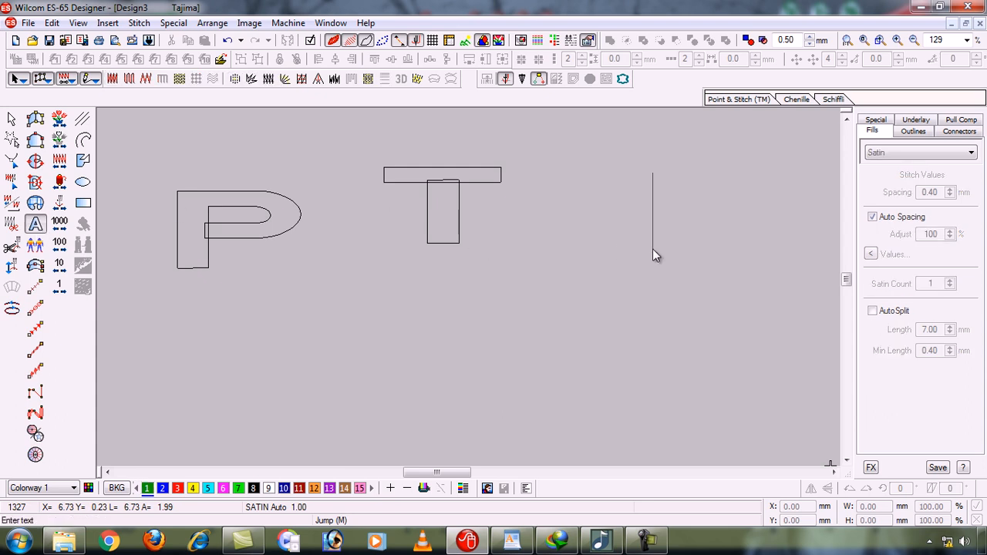
type("I")
key("Return")
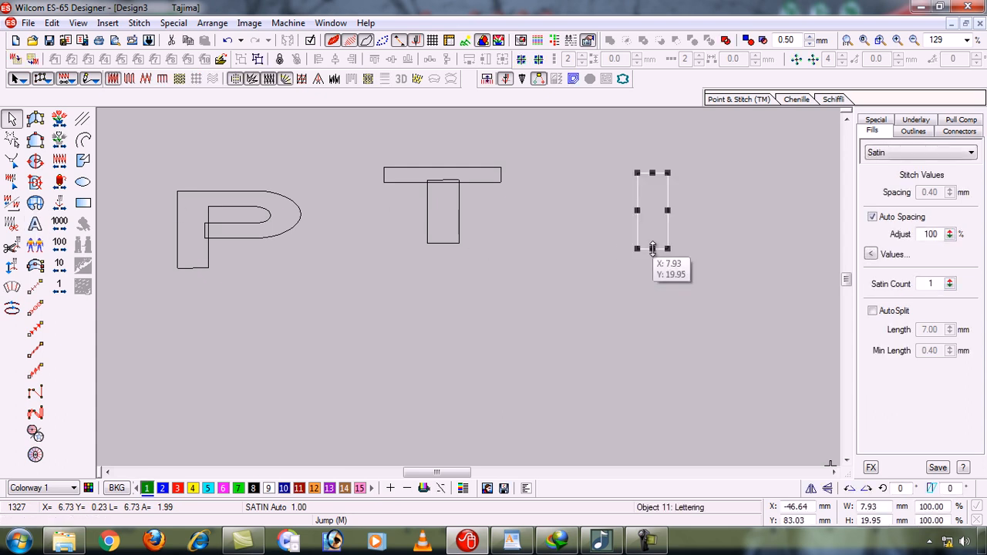
key("Escape")
key("Escape")
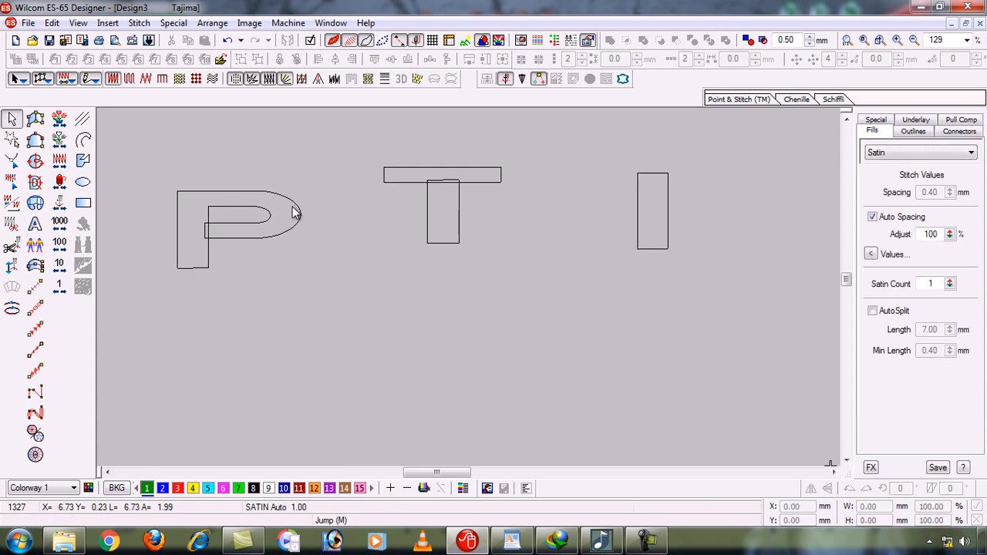
- Change the lettering font of the P, T and I objects together to Arnold
left_click(293, 210)
left_click(432, 190, "ctrl")
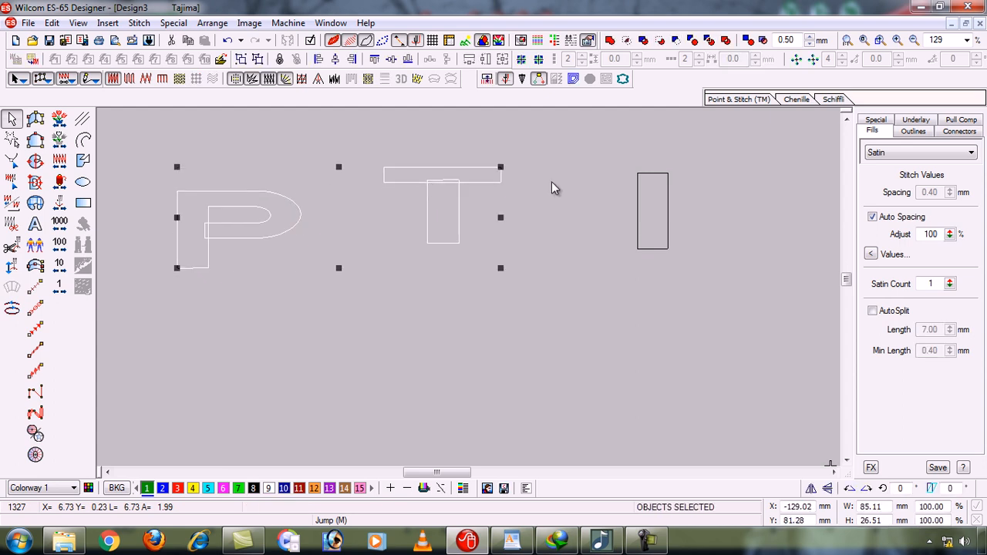
left_click(636, 213, "ctrl")
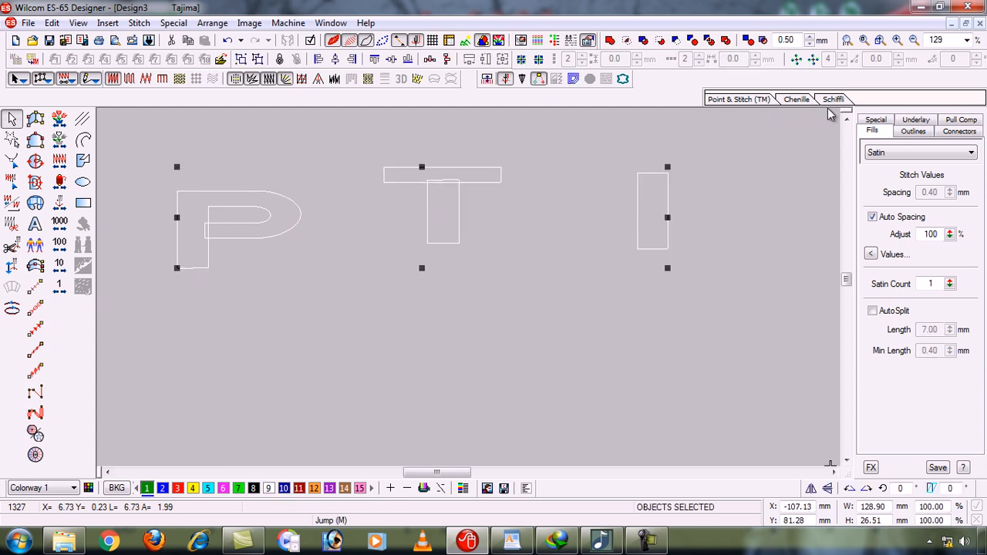
left_click(883, 122)
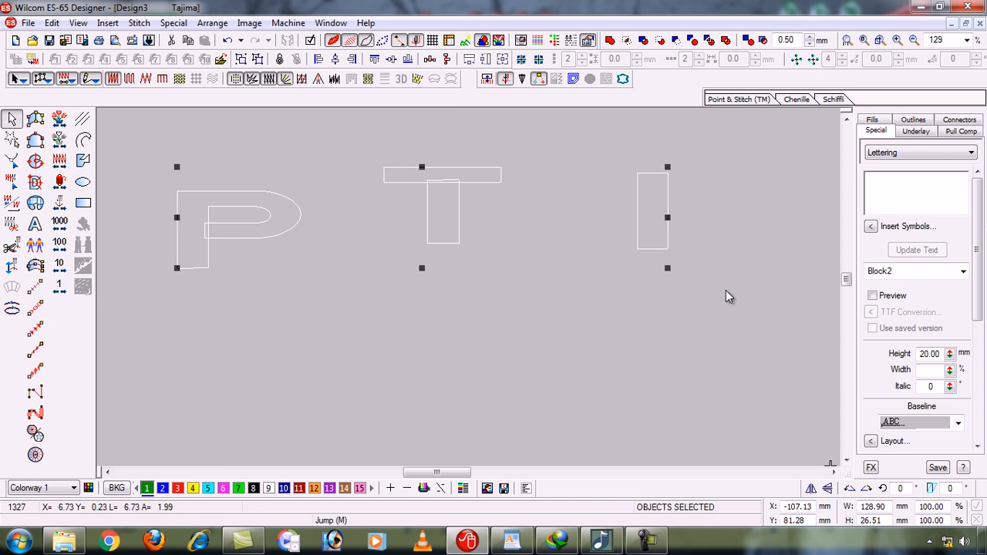
left_click(913, 278)
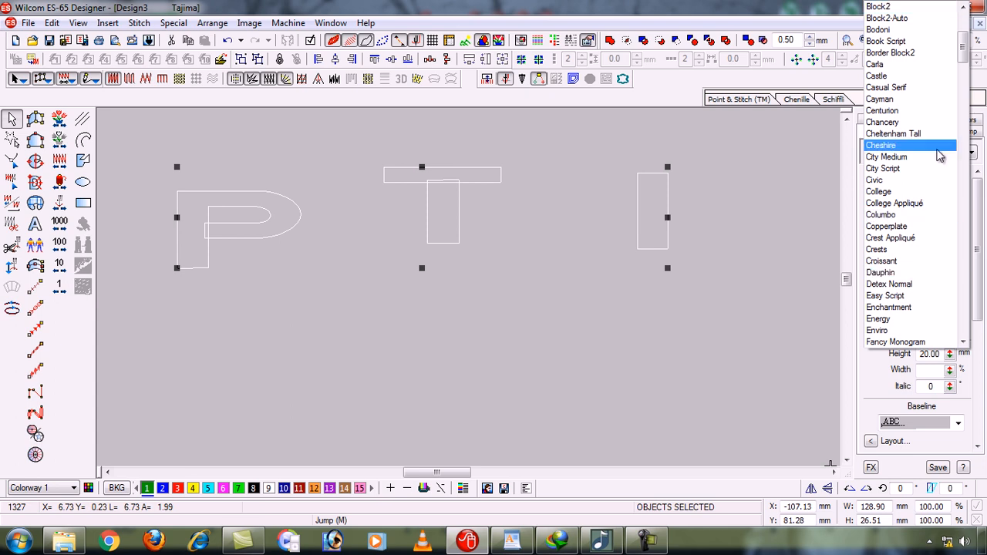
left_click_drag(962, 47, 962, 30)
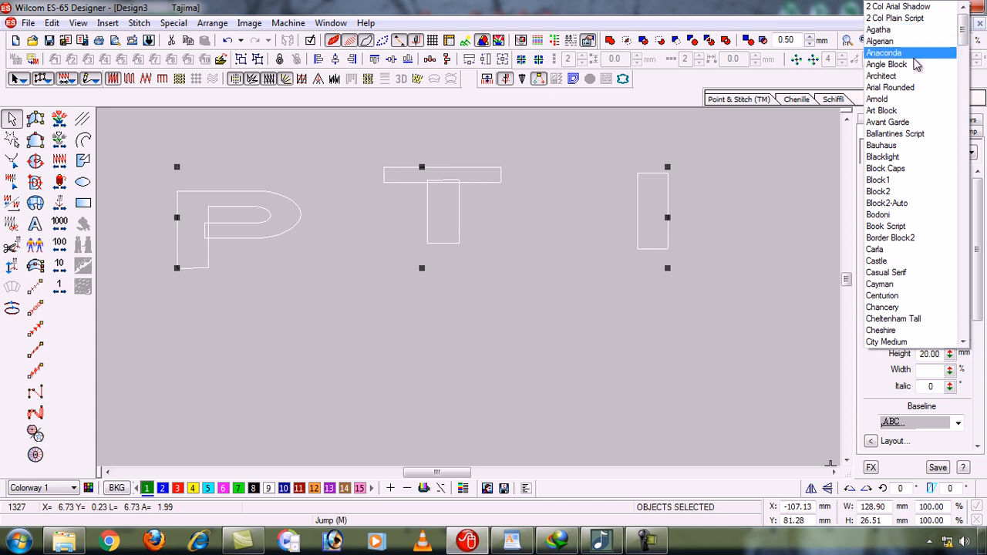
left_click(900, 102)
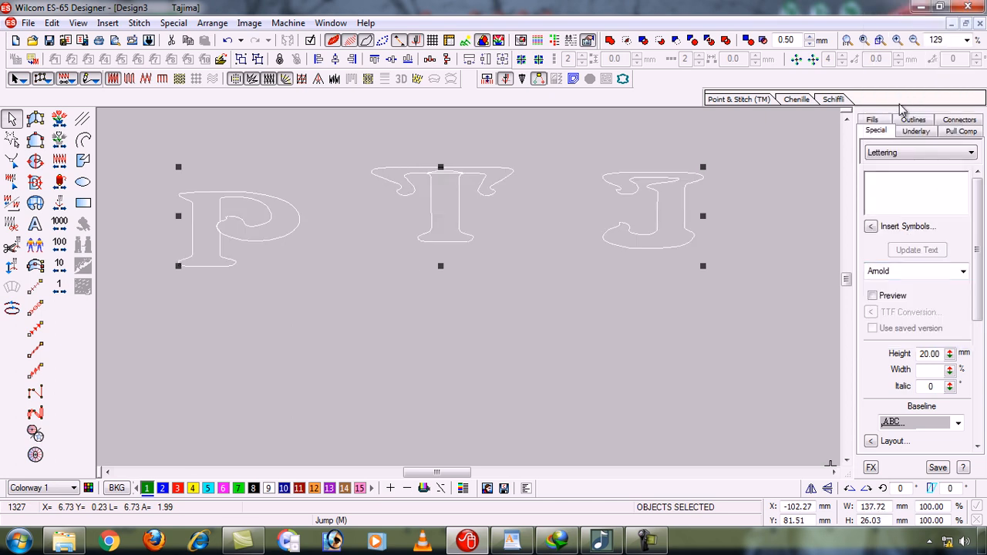